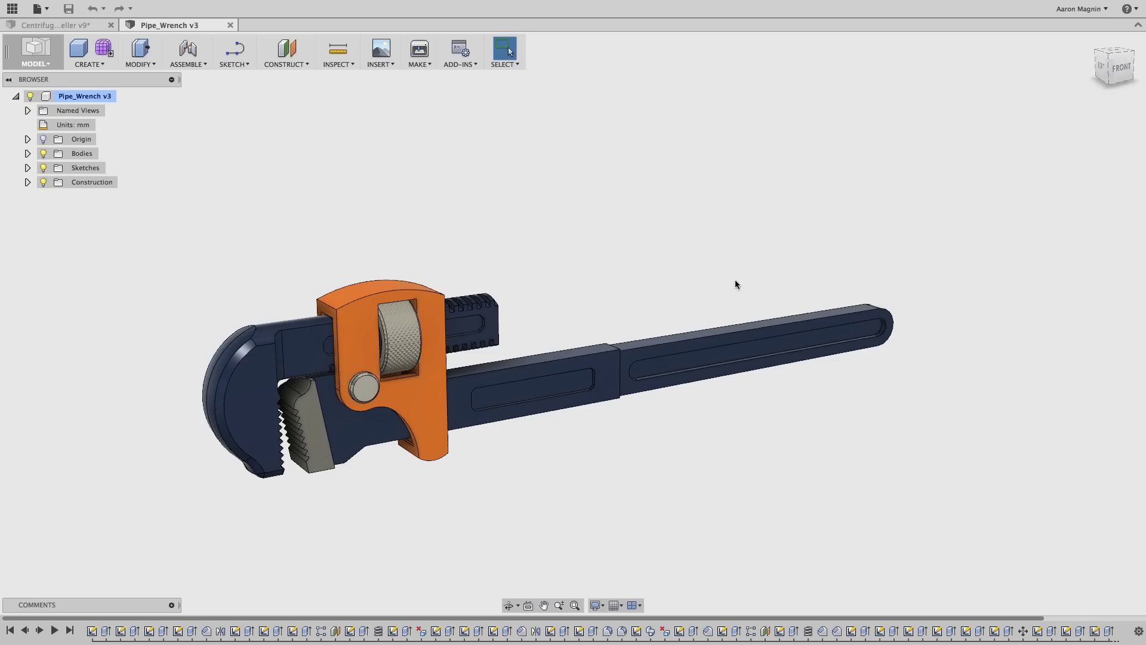
# Run an interference check on all six bodies of the pipe wrench, without including coincident faces.
pyautogui.moveTo(746, 276)
pyautogui.keyDown('shift'); pyautogui.mouseDown(button='middle')
pyautogui.moveTo(637, 263)
pyautogui.moveTo(706, 254)
pyautogui.moveTo(735, 270)
pyautogui.moveTo(729, 278)
pyautogui.mouseUp(button='middle'); pyautogui.keyUp('shift')
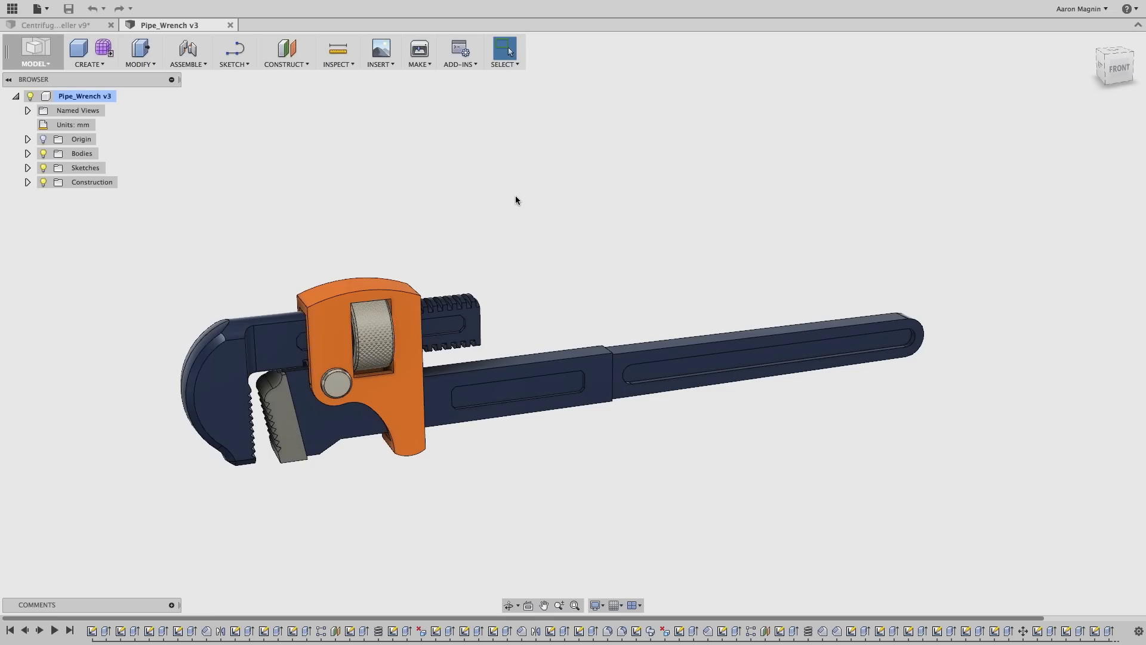
pyautogui.click(351, 70)
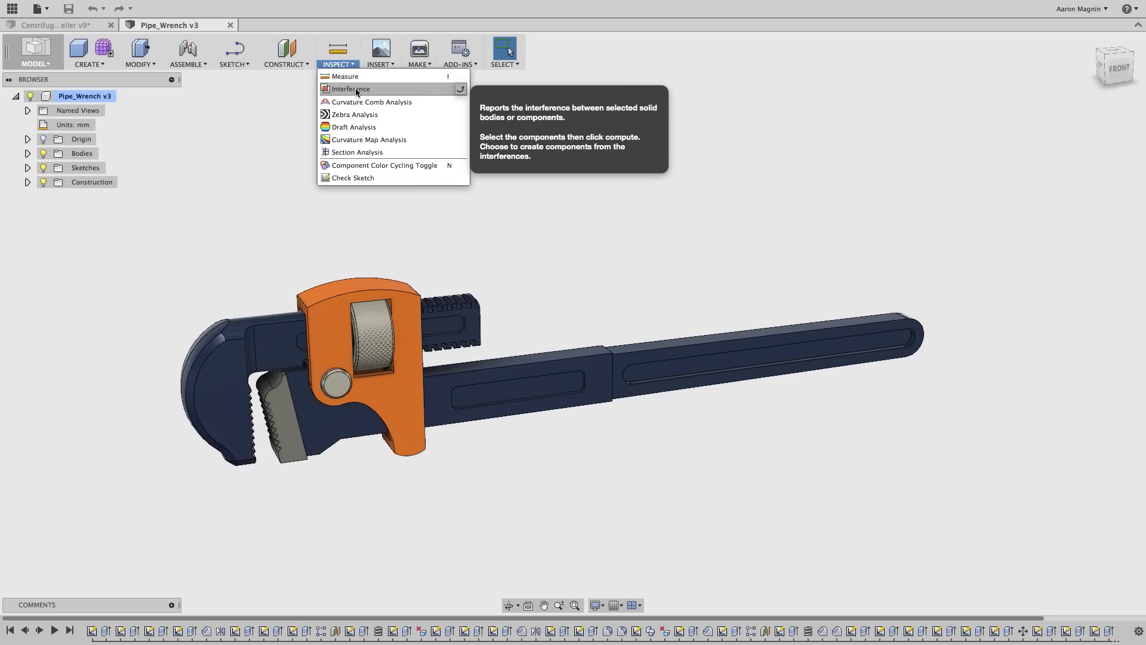
pyautogui.click(356, 88)
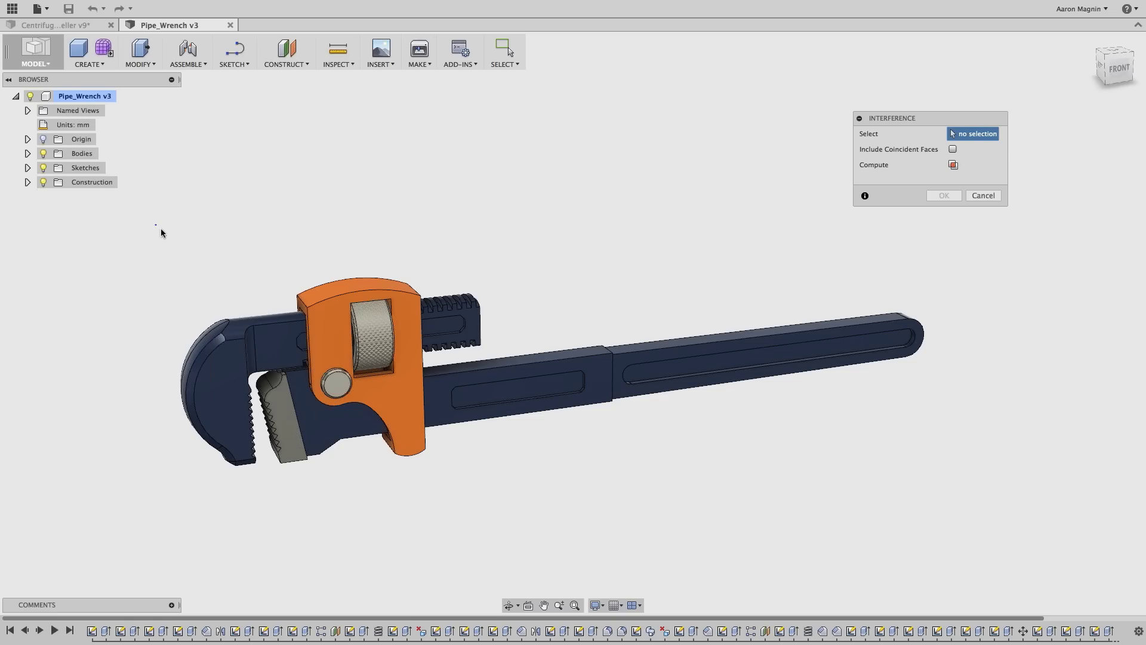
pyautogui.moveTo(156, 225); pyautogui.dragTo(997, 518)
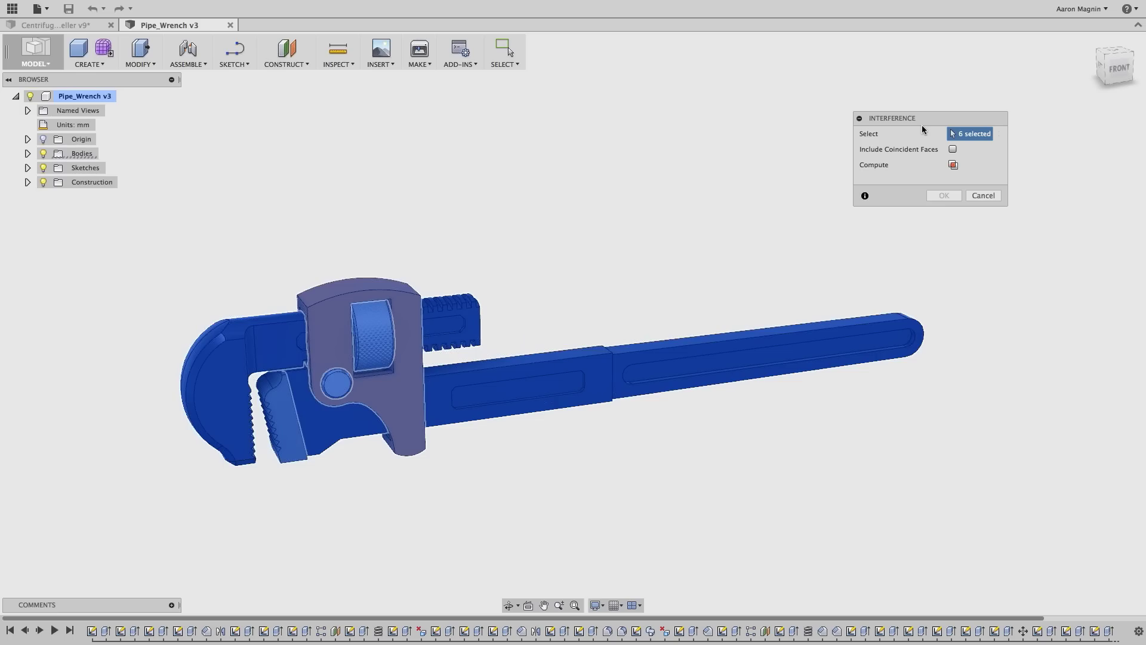
pyautogui.moveTo(917, 115); pyautogui.dragTo(830, 83)
pyautogui.press('super+Tab')
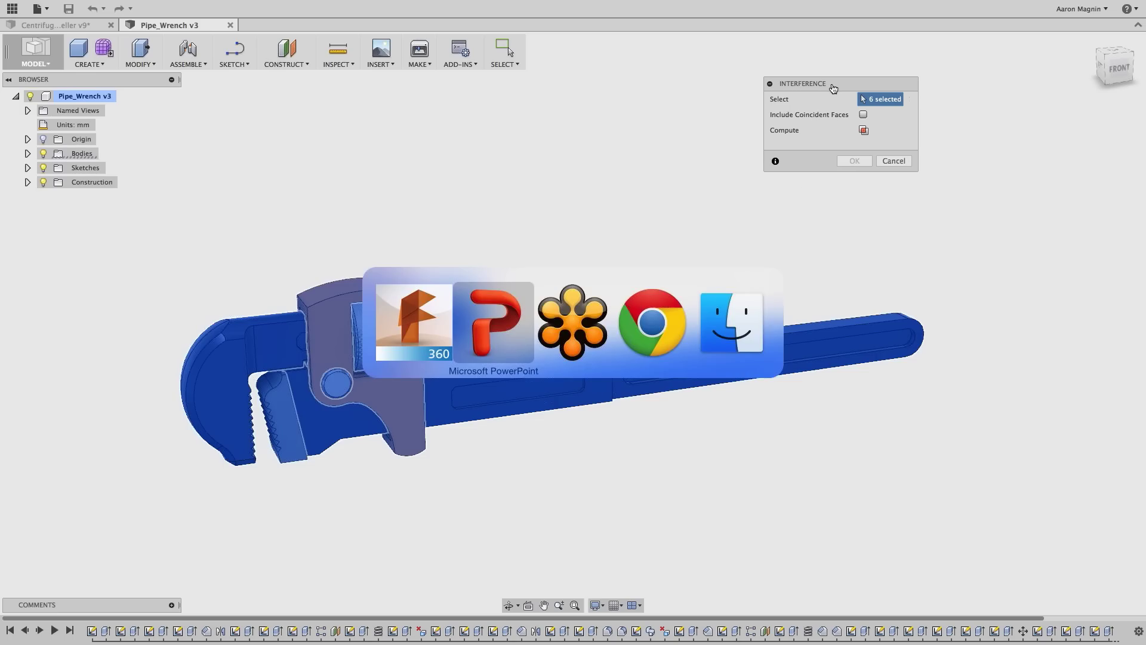
pyautogui.press('super+Tab')
pyautogui.press('super+Tab')
pyautogui.press('super+Tab')
pyautogui.press('super+Tab')
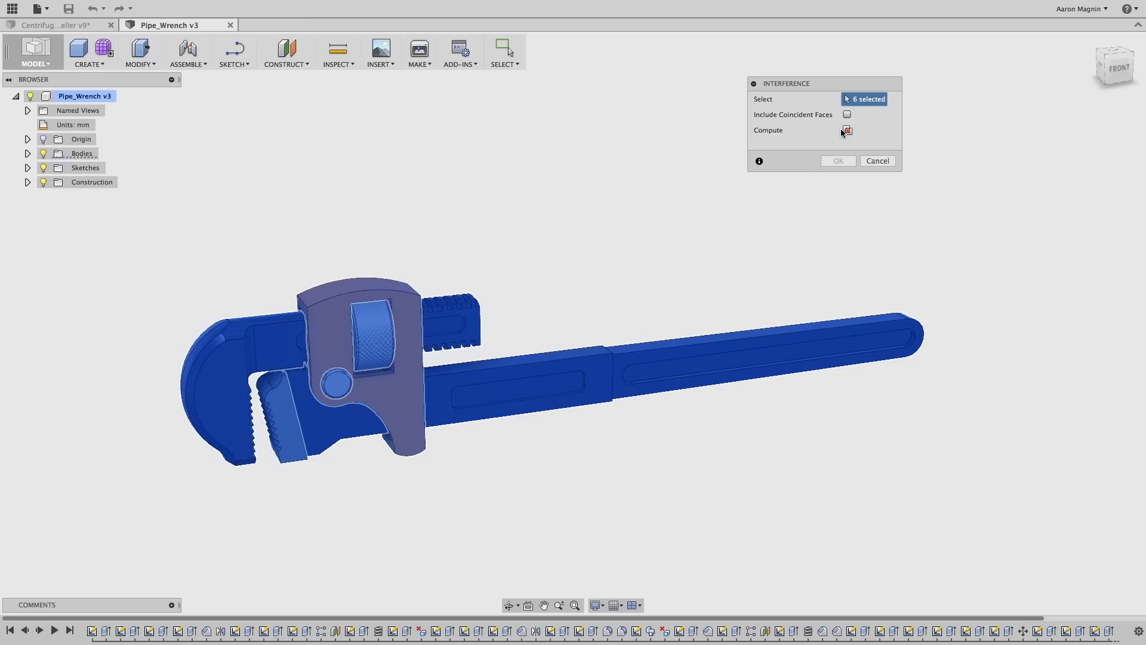
pyautogui.click(846, 129)
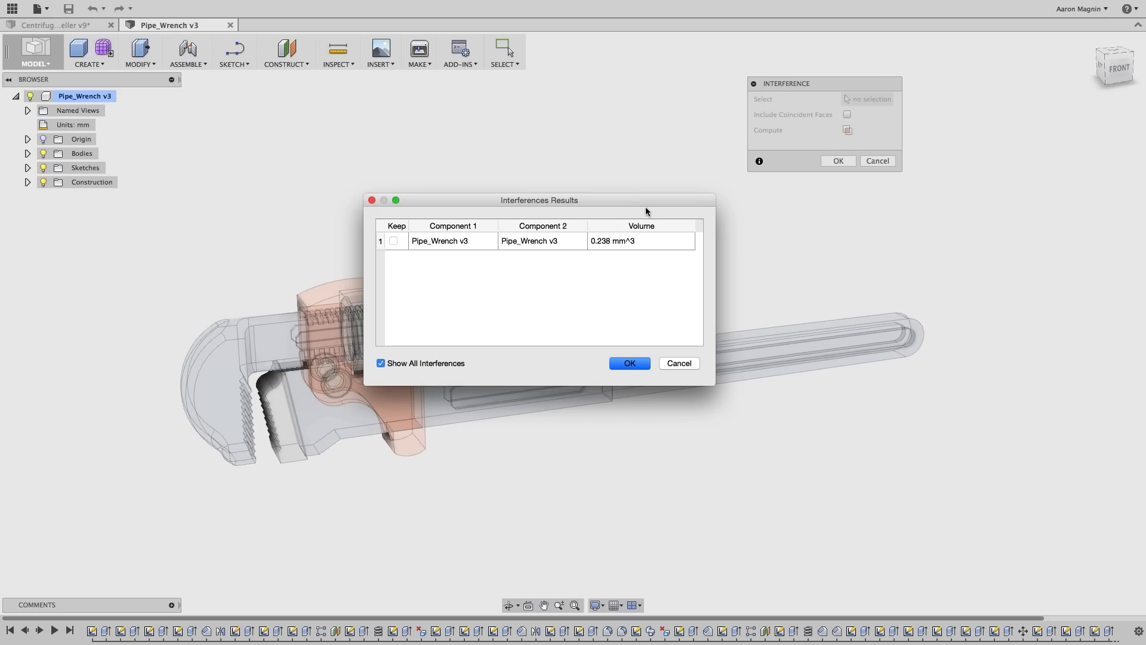
# Examine where the listed interference occurs on the wrench, and close the check without keeping it as a component.
pyautogui.moveTo(646, 208); pyautogui.dragTo(1003, 400)
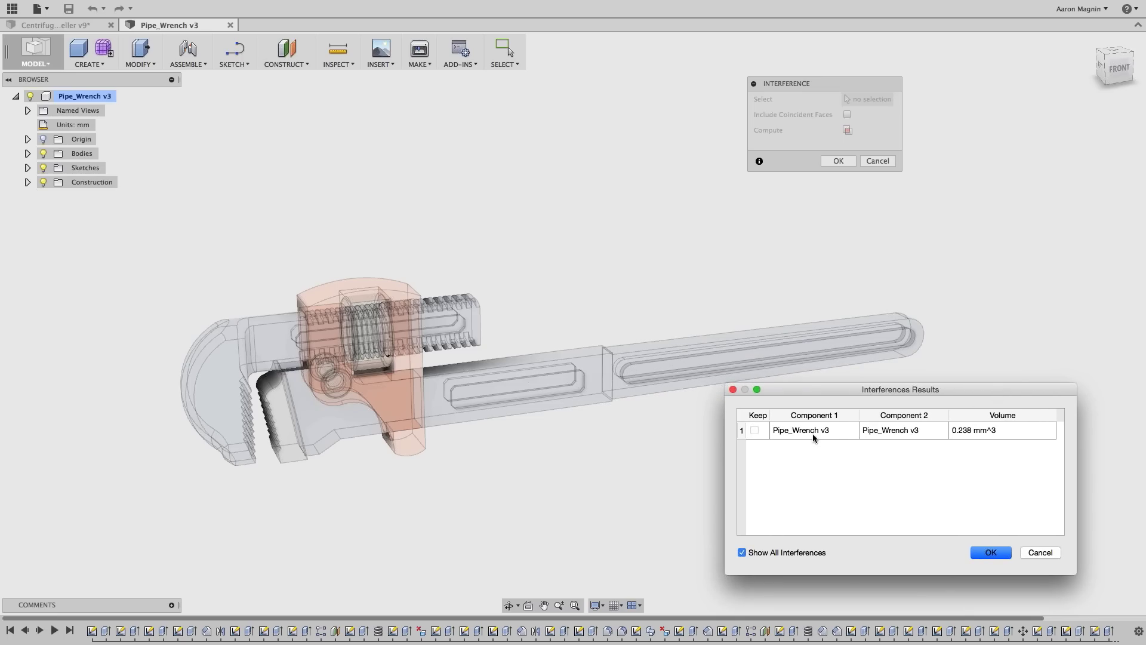
pyautogui.click(812, 431)
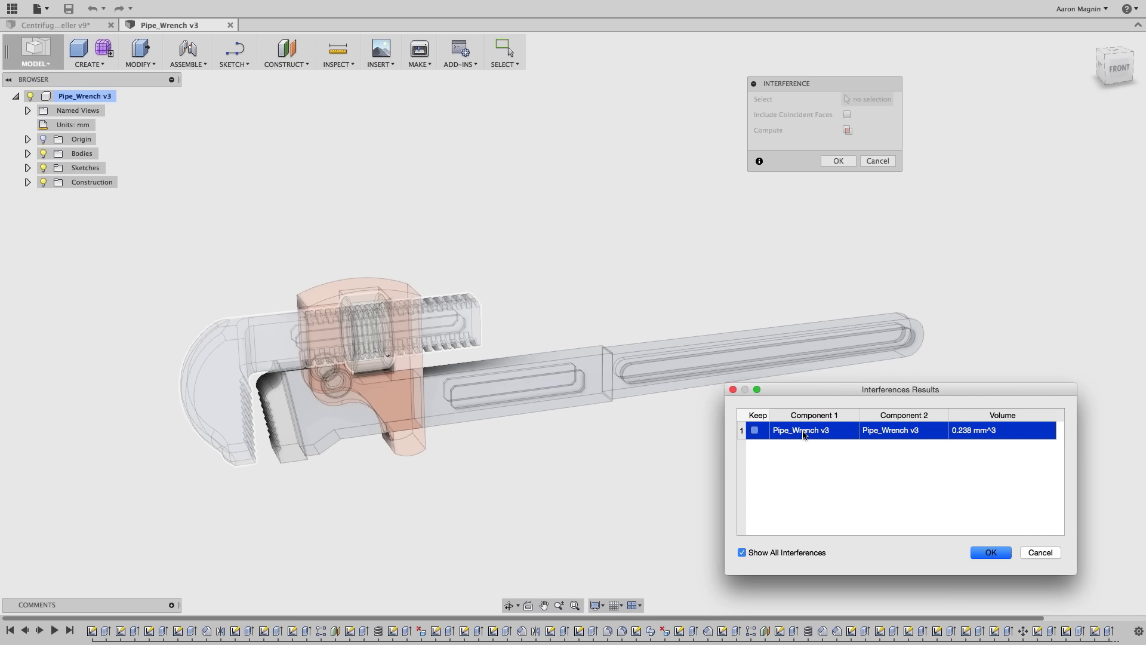
pyautogui.scroll(10, 357, 348)
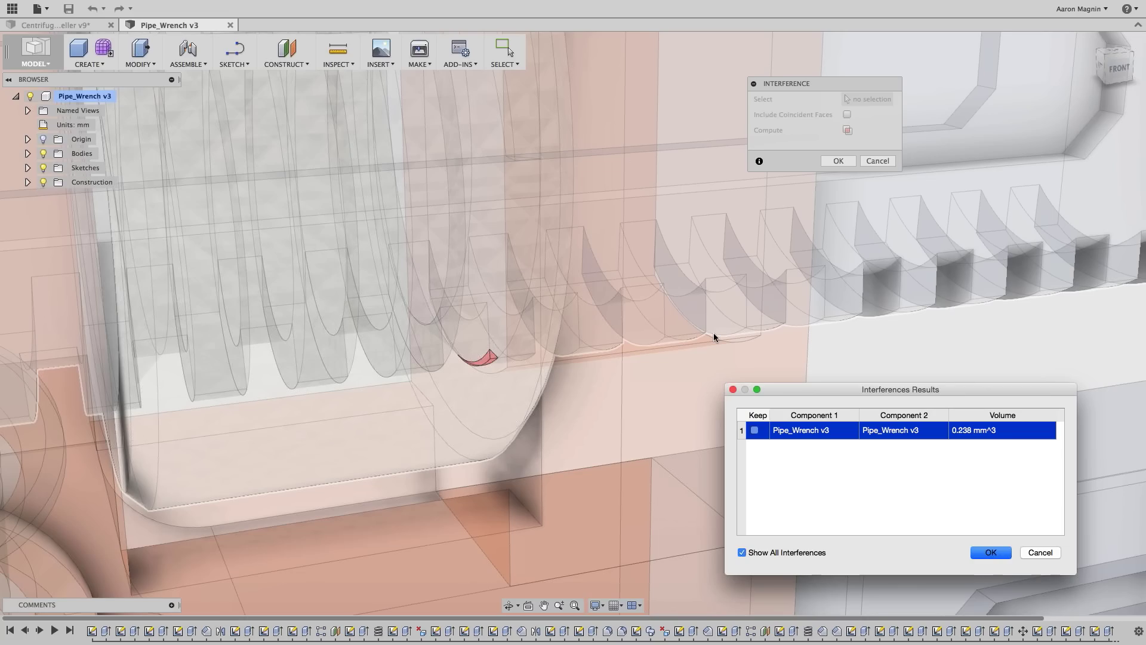
pyautogui.scroll(-10, 714, 333)
pyautogui.moveTo(718, 332); pyautogui.dragTo(737, 324, button='middle')
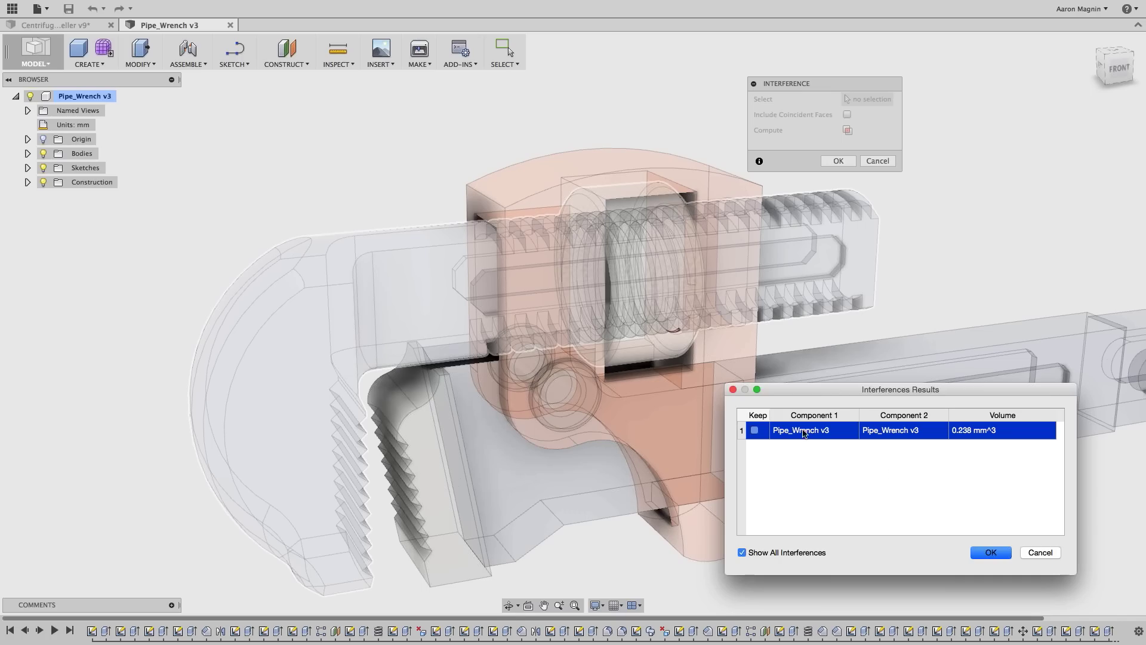
pyautogui.click(1039, 553)
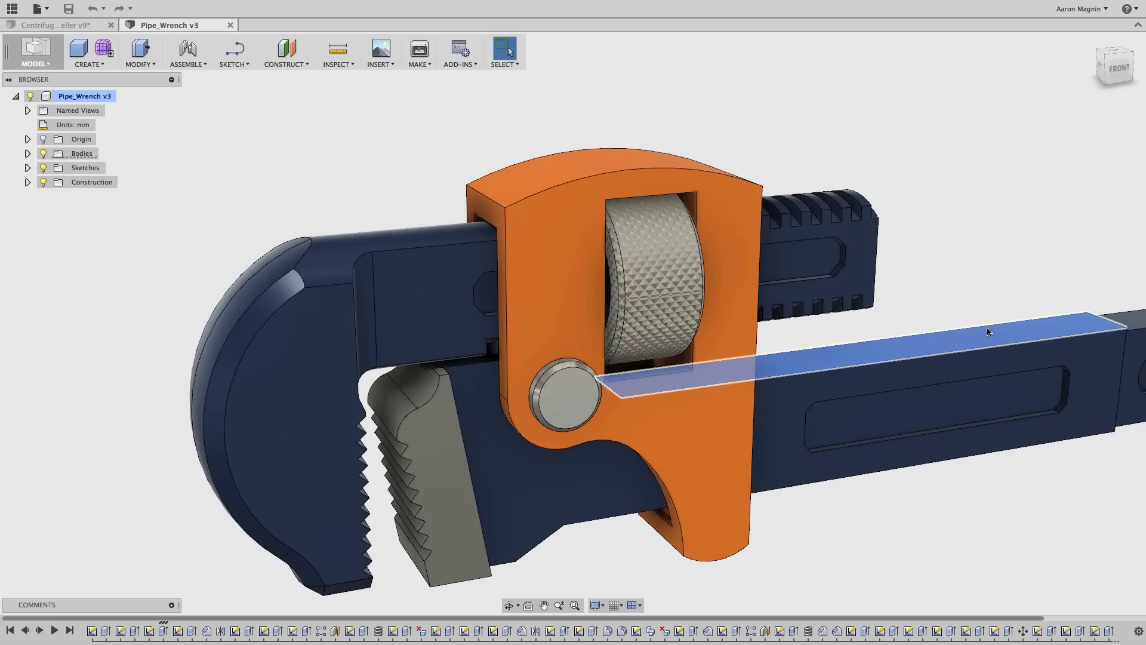
pyautogui.click(1052, 299)
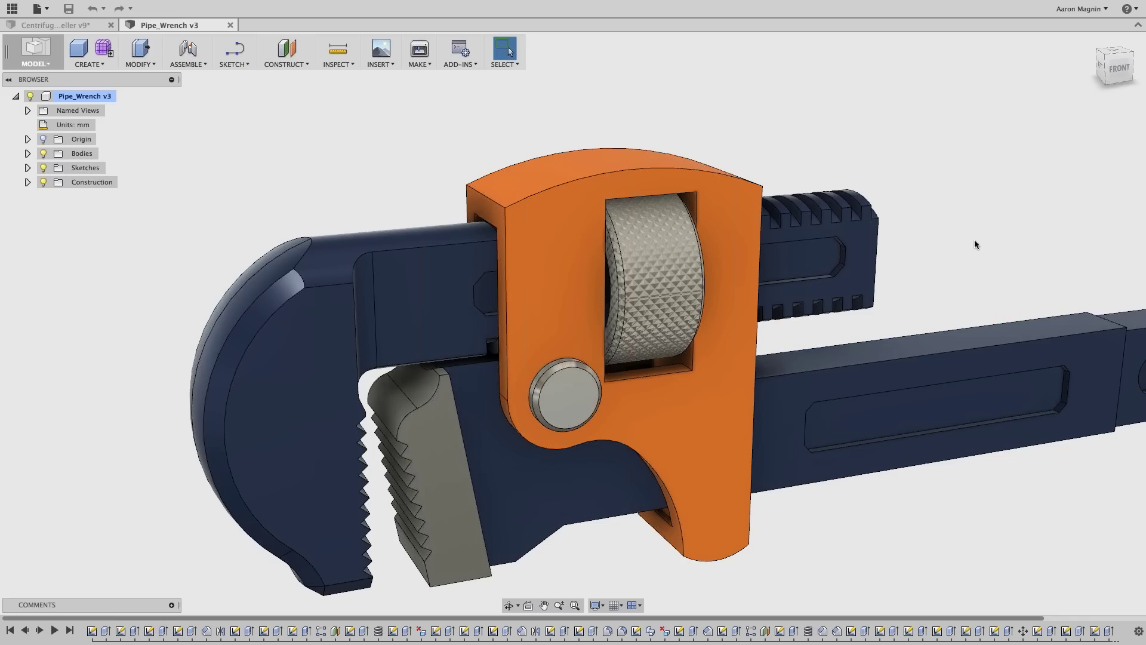
# Switch to the Simulation workspace and activate the Contact Missing study.
pyautogui.click(42, 66)
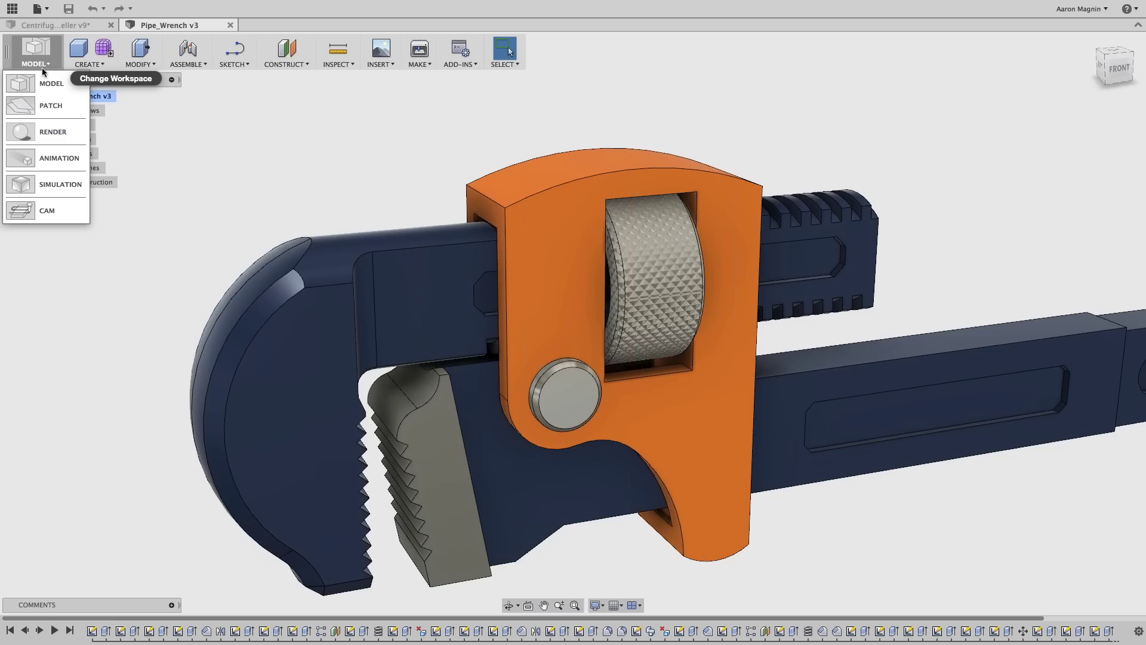
pyautogui.click(52, 177)
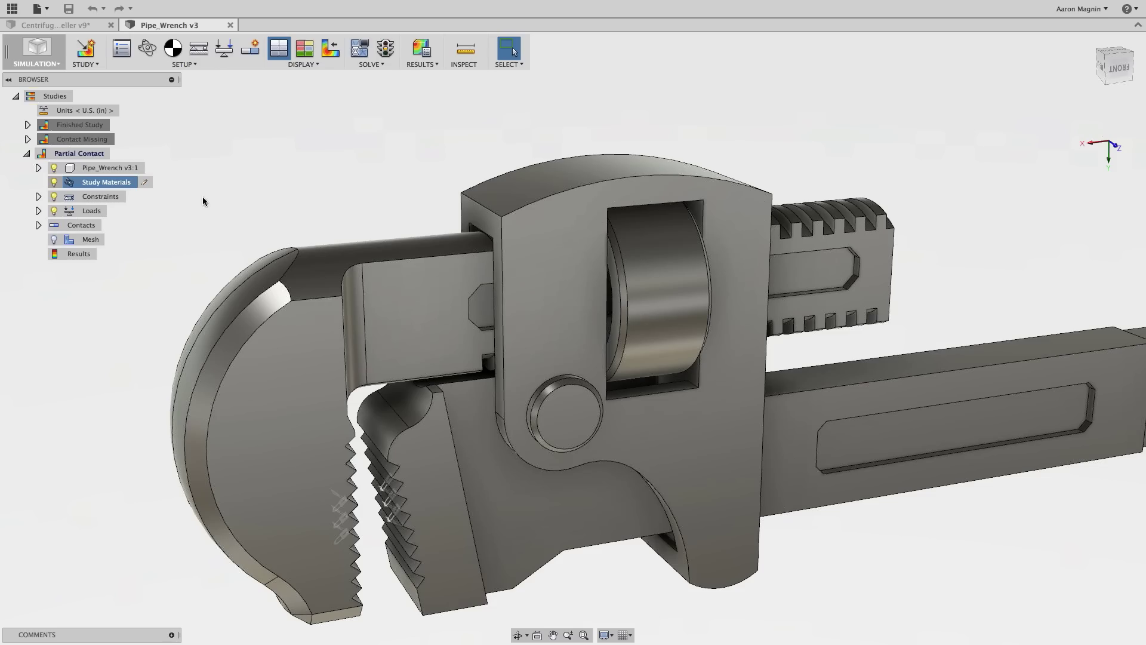
pyautogui.middleClick(443, 123)
pyautogui.middleClick(443, 124)
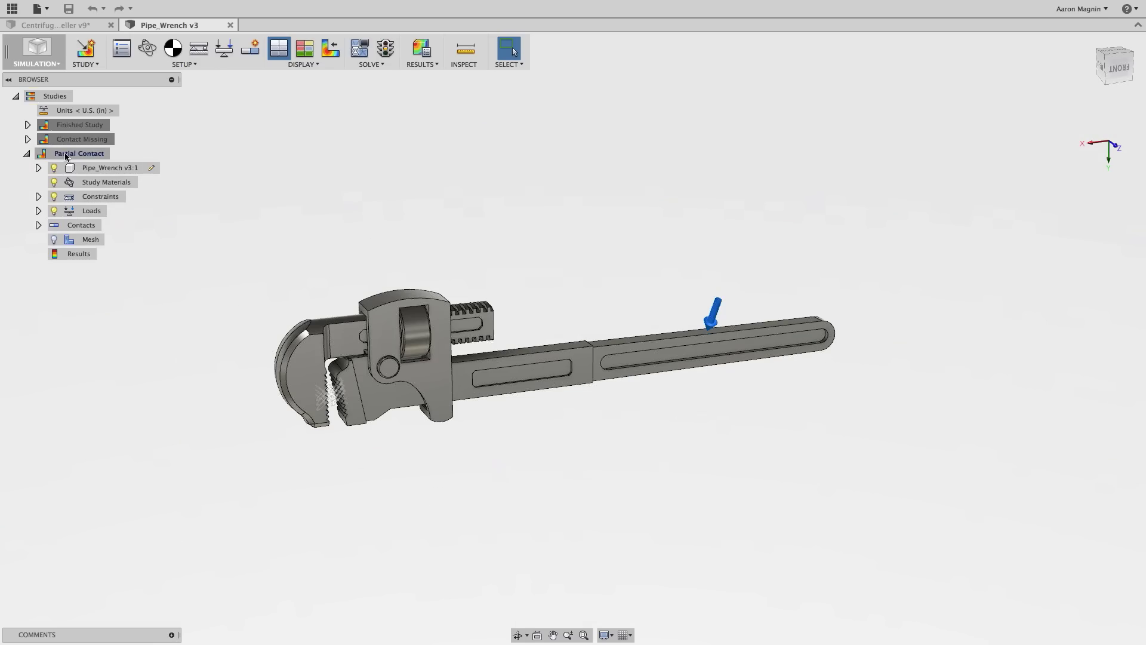
pyautogui.moveTo(120, 156)
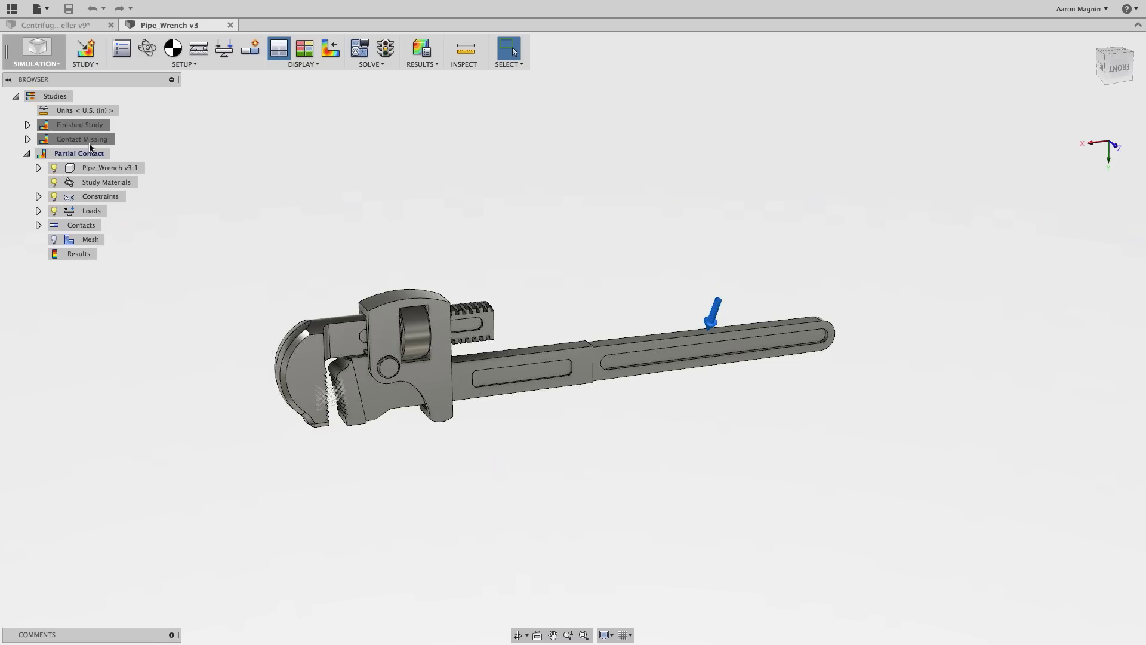
pyautogui.click(121, 140)
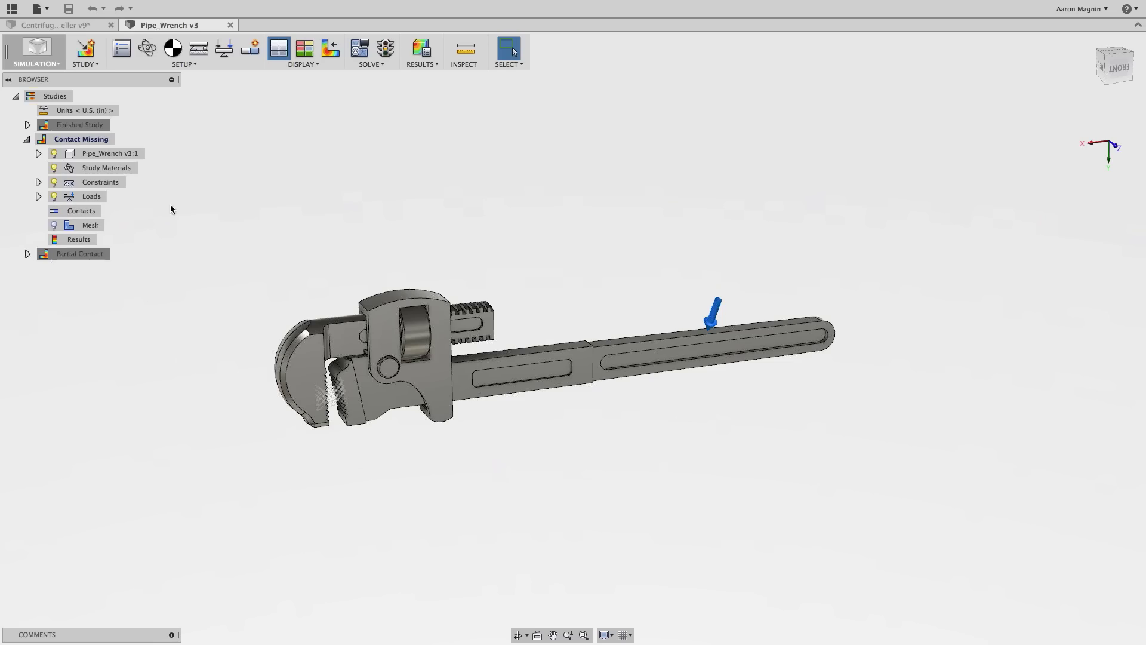
# Check how the wrench bodies are constrained with the degrees of freedom view, and close the view.
pyautogui.click(83, 211)
pyautogui.rightClick(86, 212)
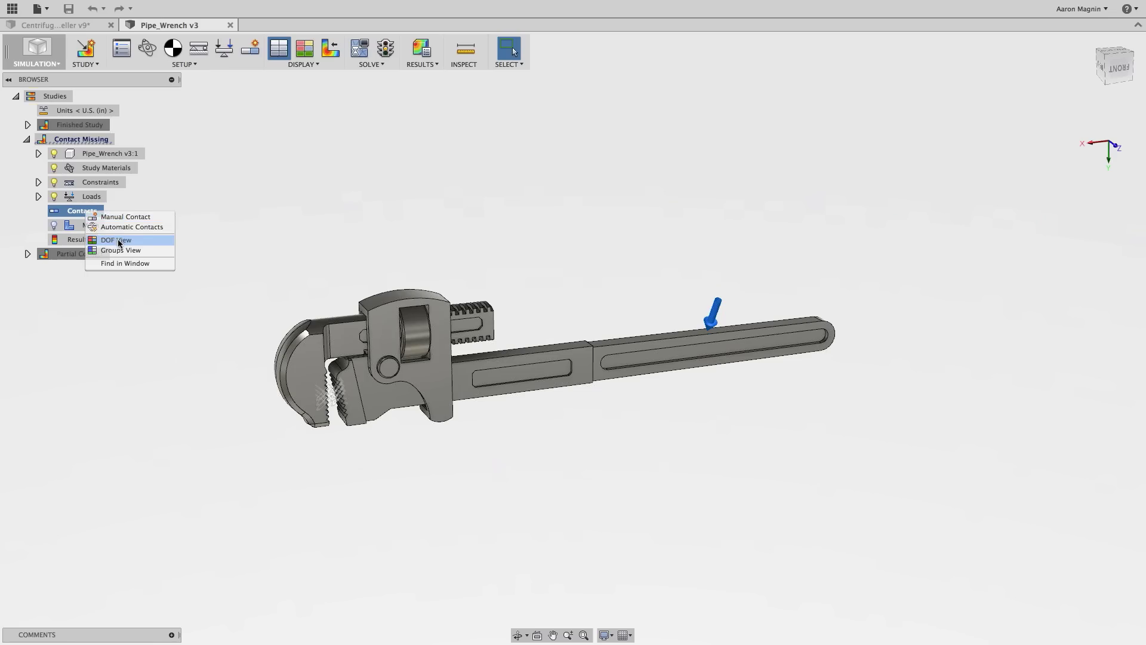
pyautogui.click(119, 240)
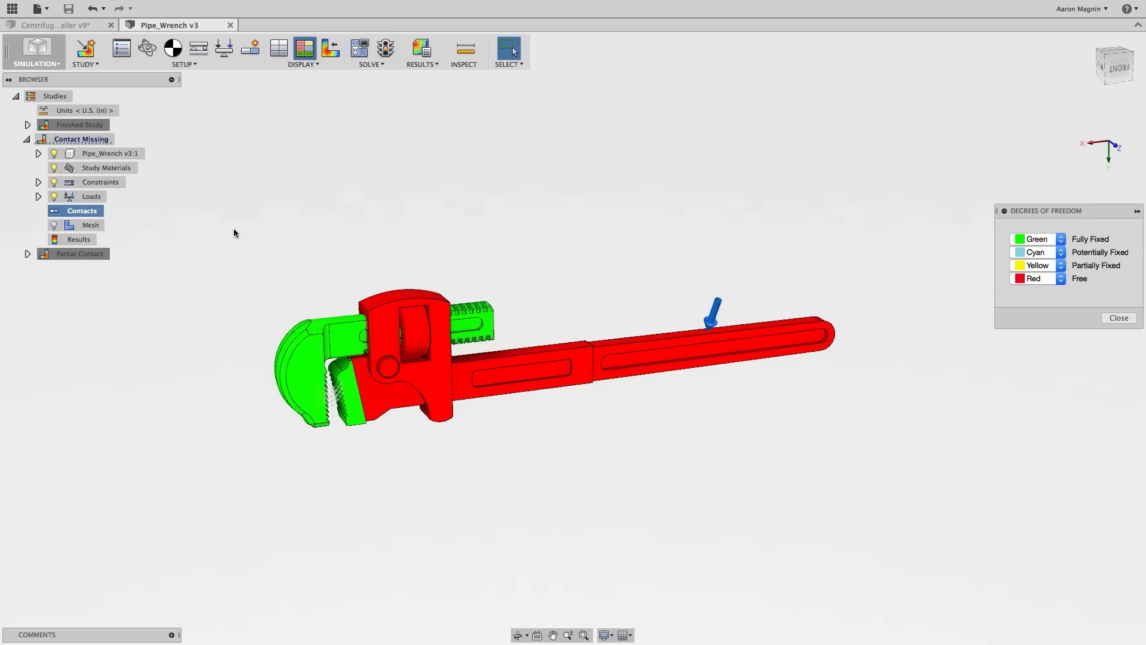
pyautogui.moveTo(1044, 213); pyautogui.dragTo(949, 235)
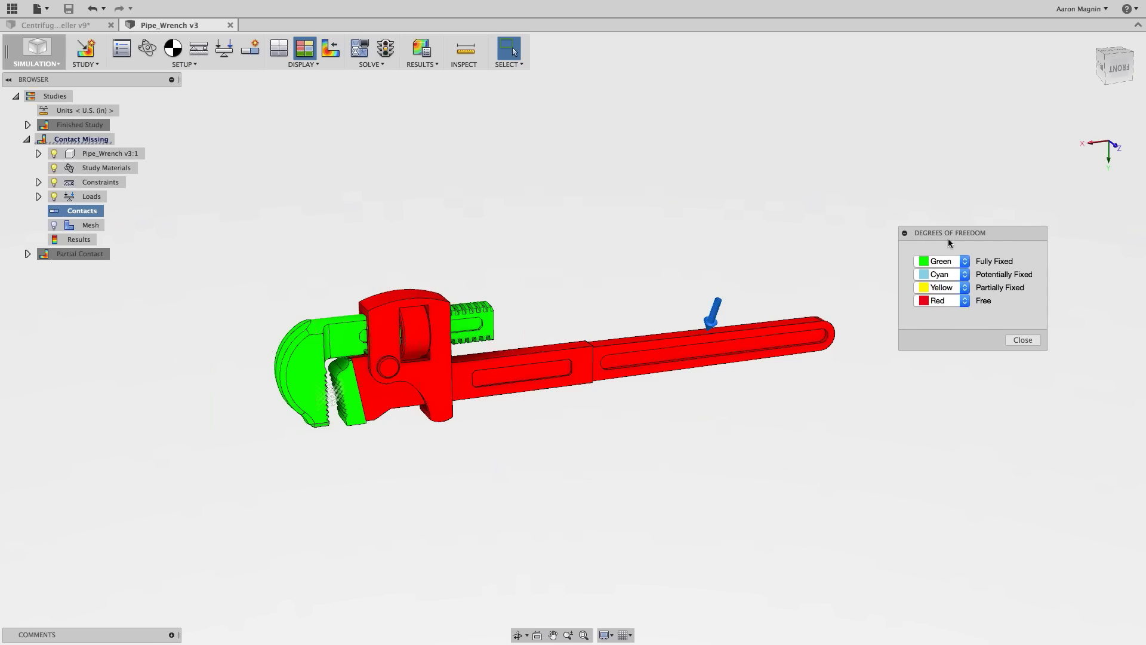
pyautogui.click(1011, 341)
pyautogui.click(1022, 339)
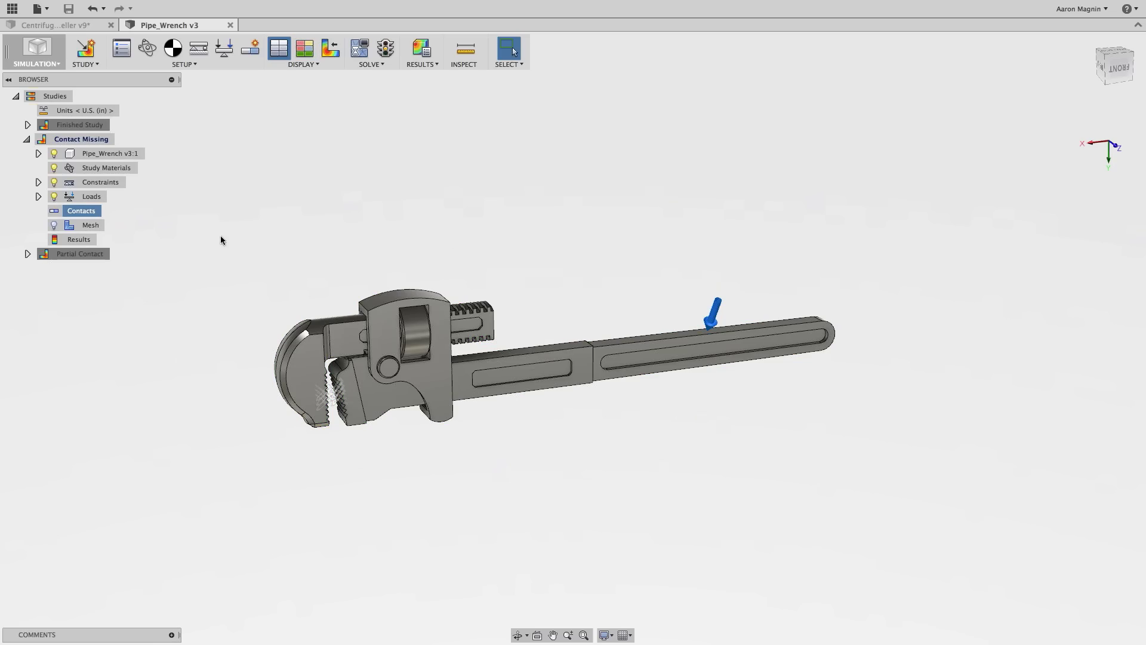
# Generate automatic contacts for the Contact Missing study and expand its contact list.
pyautogui.rightClick(82, 213)
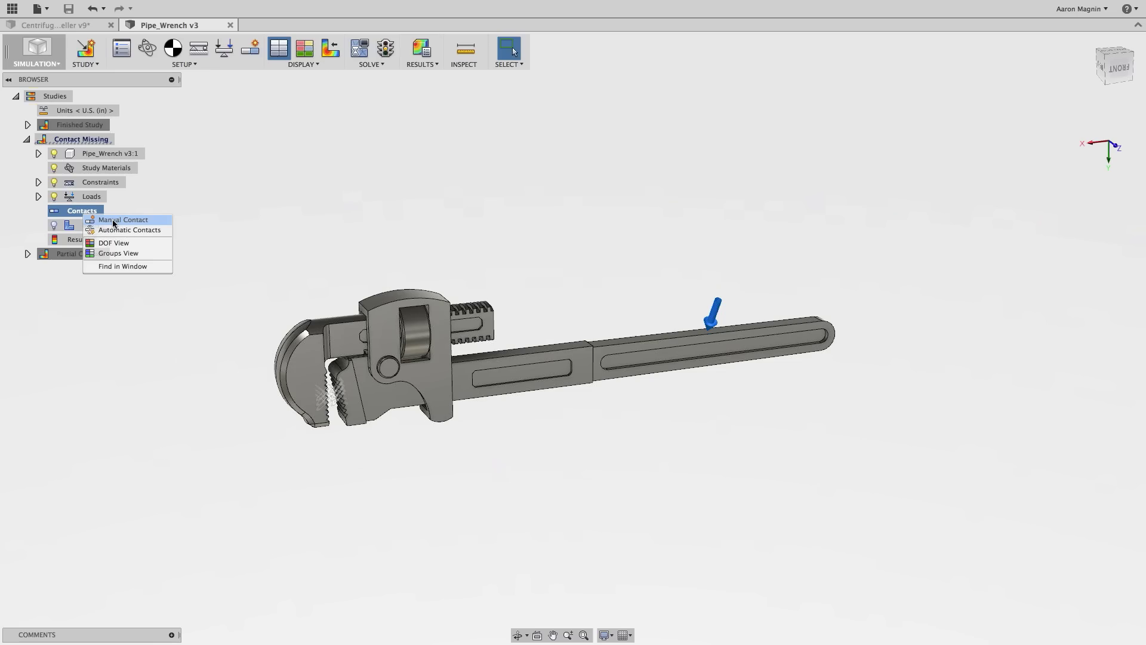
pyautogui.click(111, 231)
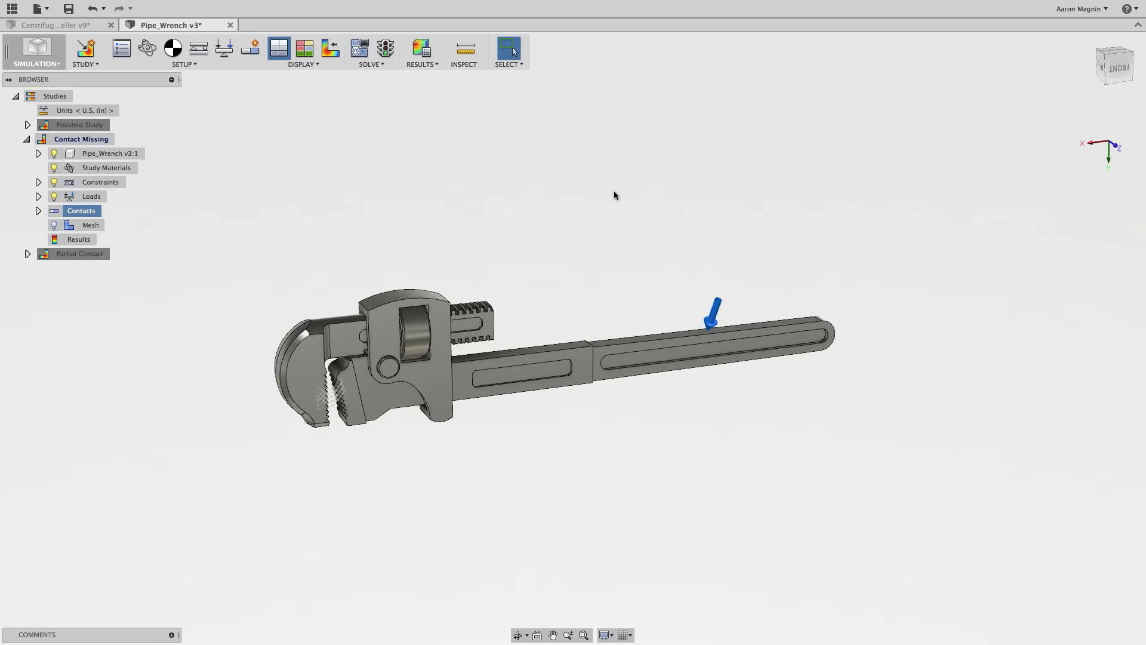
pyautogui.click(38, 210)
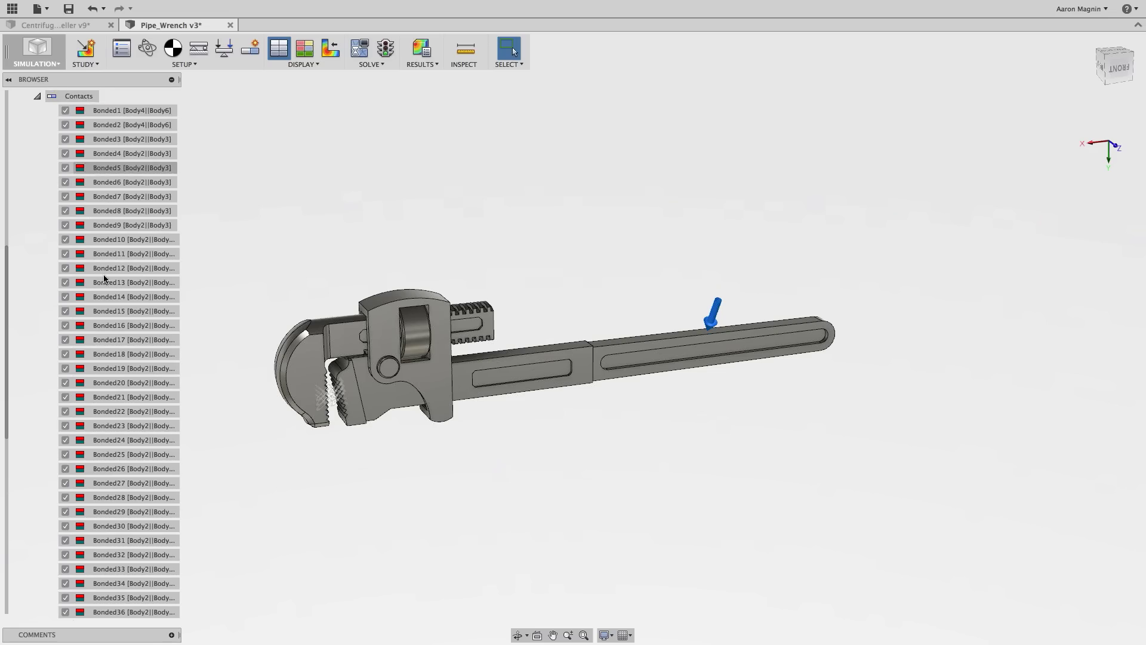
# Look through the generated bonded contacts, highlighting the Bonded25 contact on the wrench.
pyautogui.scroll(-3, 100, 421)
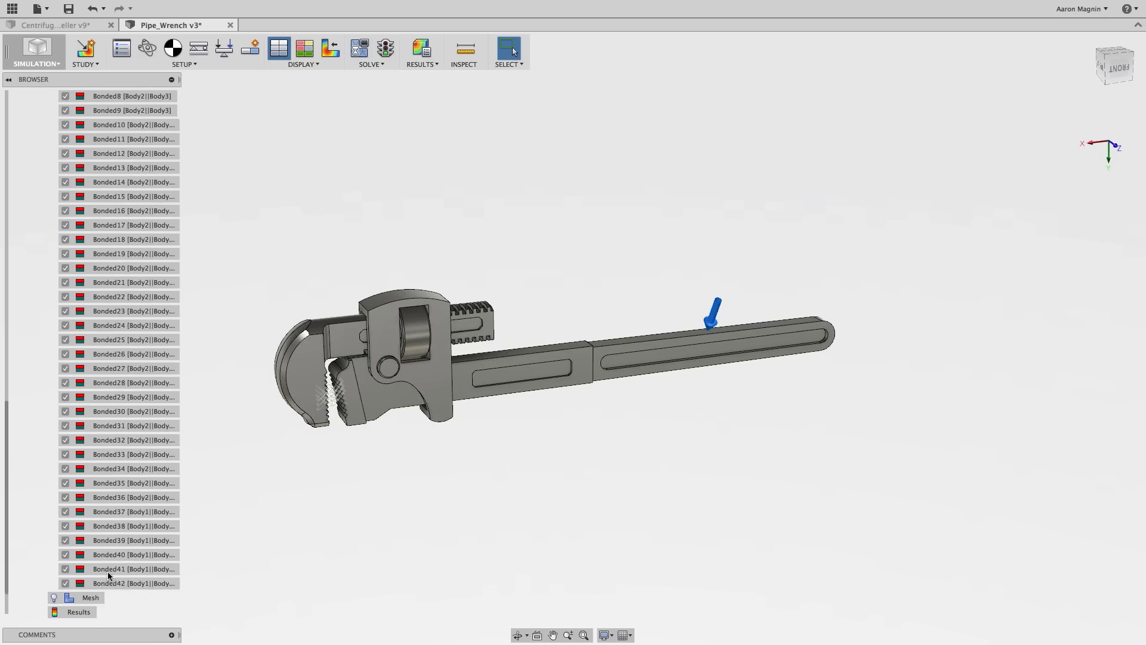
pyautogui.scroll(2, 122, 386)
pyautogui.click(123, 386)
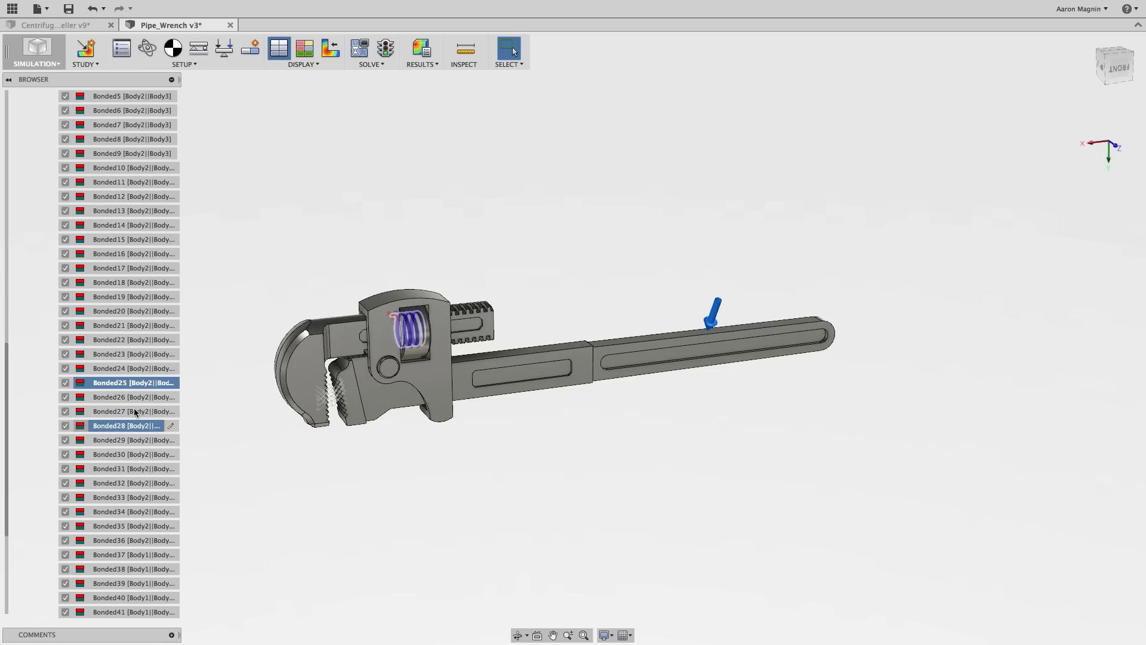
pyautogui.click(332, 191)
pyautogui.scroll(-2, 203, 226)
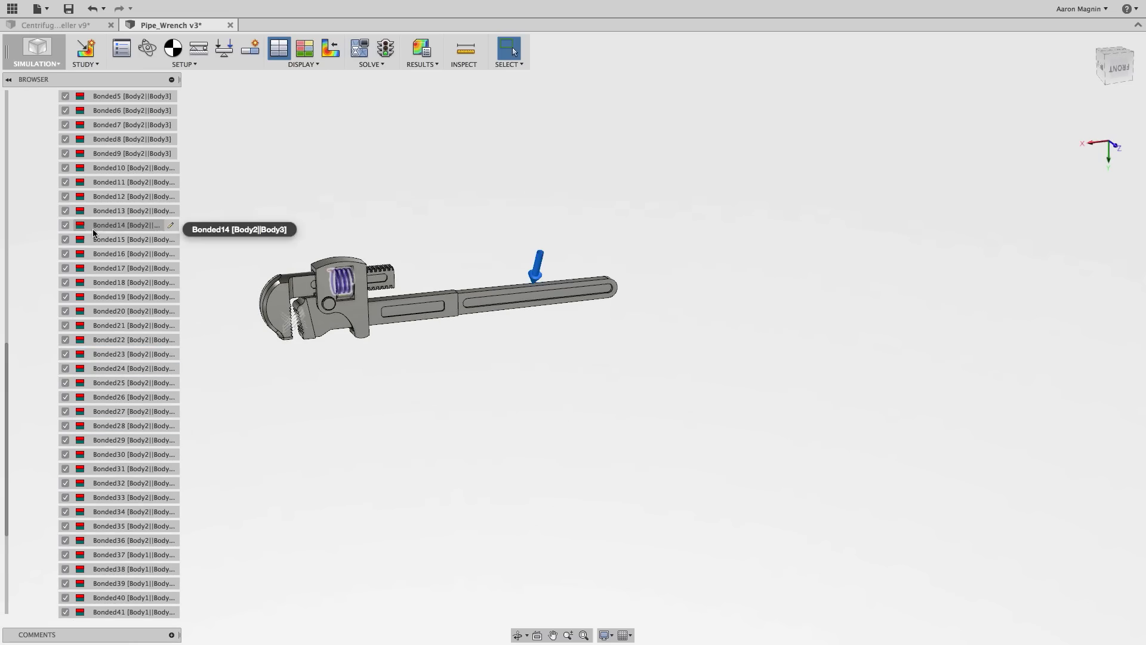
pyautogui.scroll(5, 96, 225)
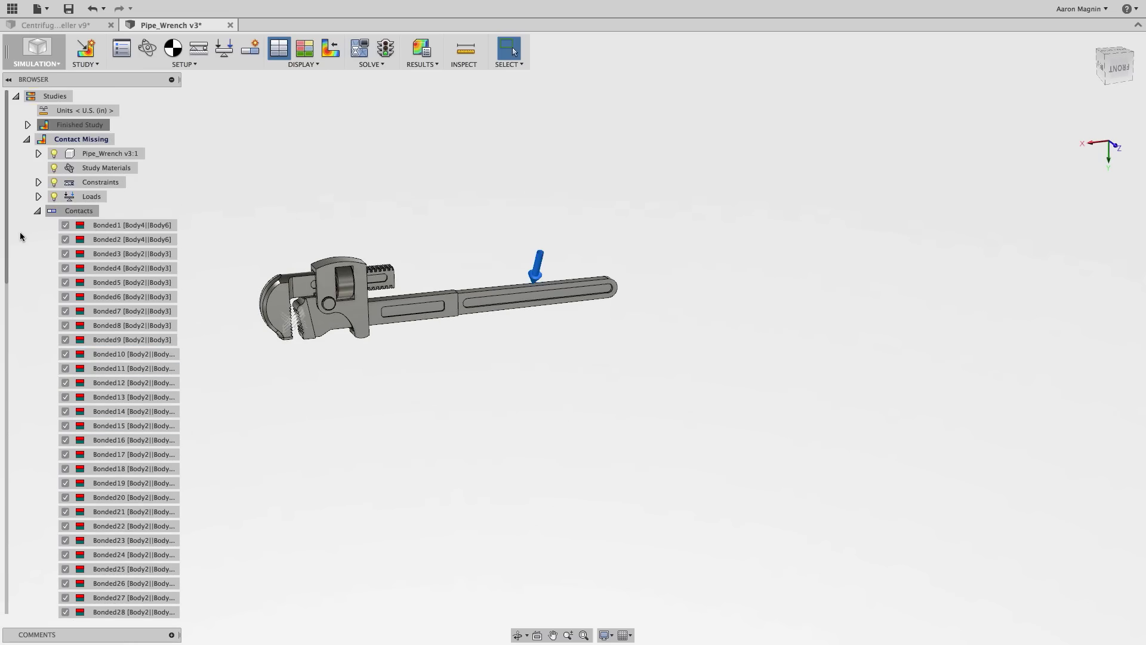
# Recheck the degrees of freedom view of the wrench with the automatic contacts in place, and close it.
pyautogui.rightClick(75, 210)
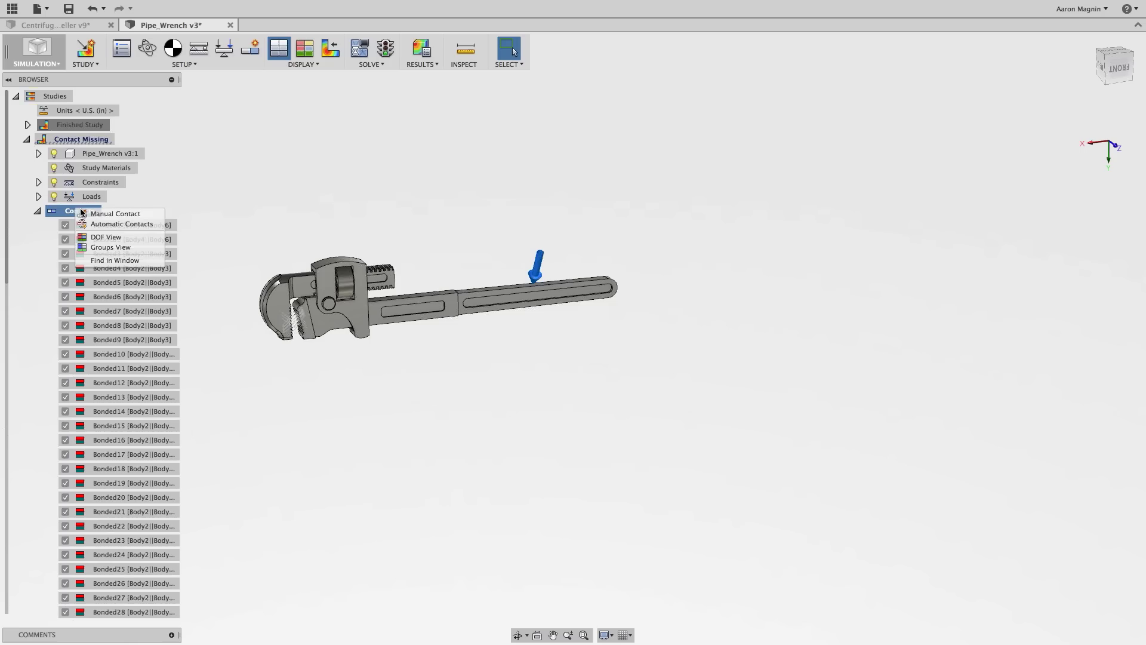
pyautogui.click(102, 241)
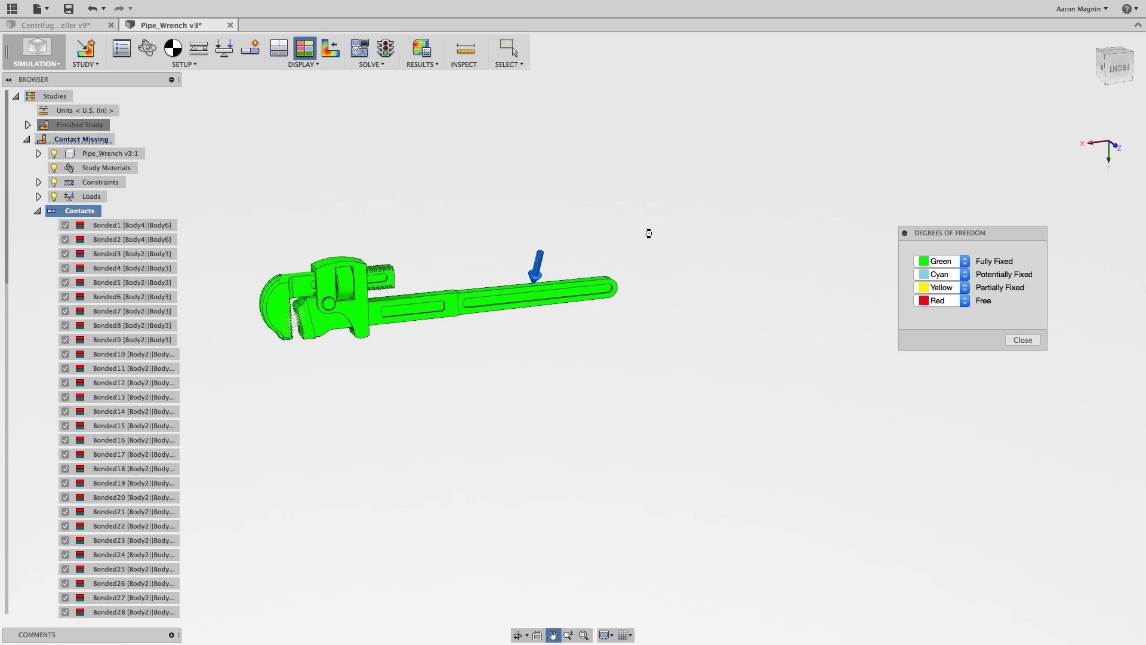
pyautogui.scroll(4, 646, 232)
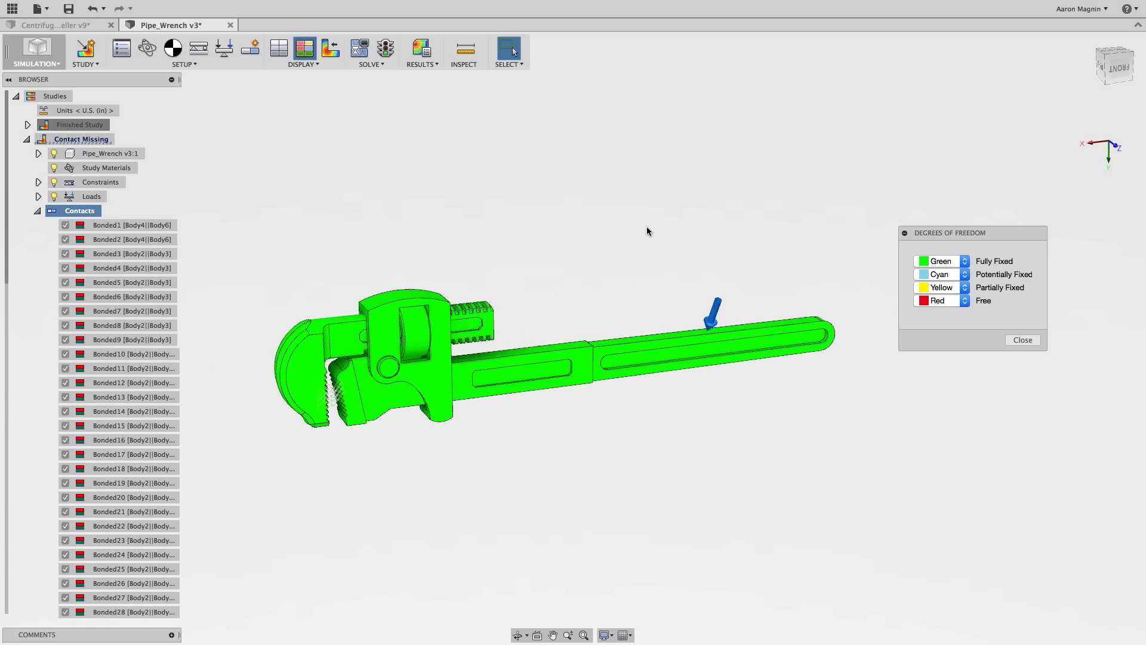
pyautogui.click(1022, 340)
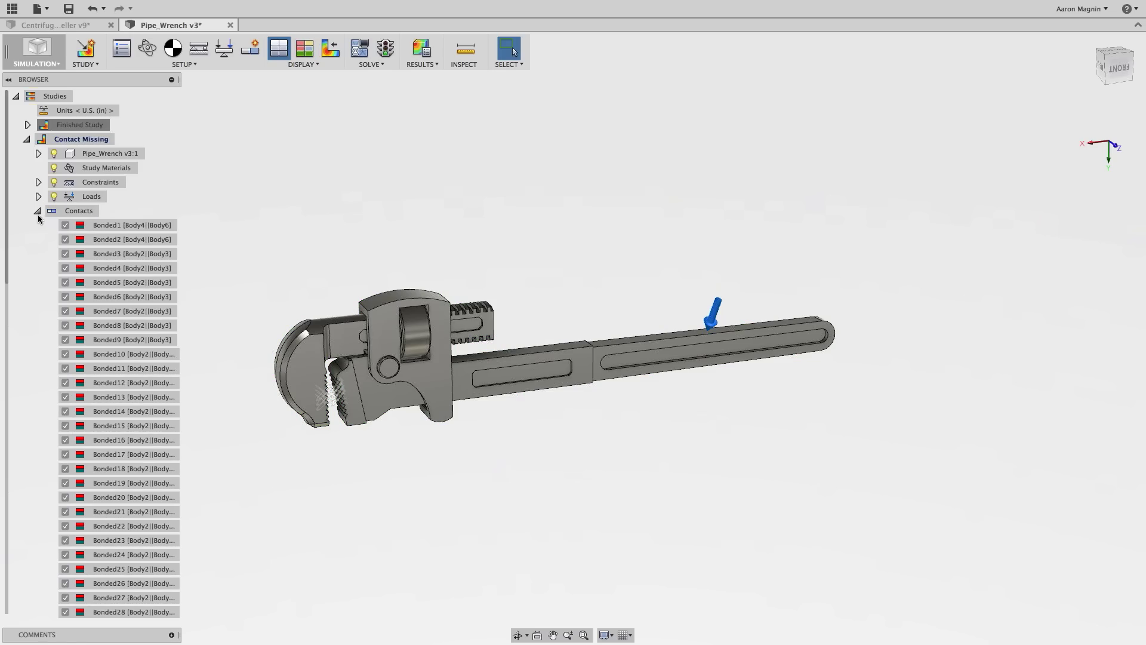
# Collapse the contact list, expand the Pipe_Wrench bodies, and highlight Body1 and Body5 on the model.
pyautogui.click(37, 212)
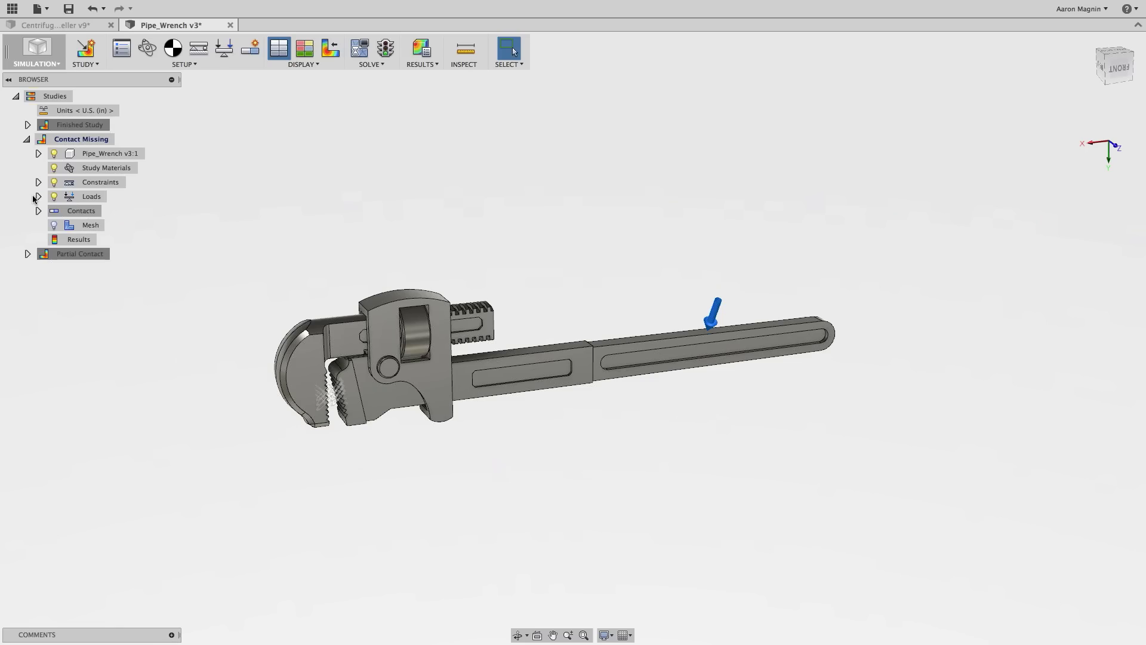
pyautogui.click(38, 154)
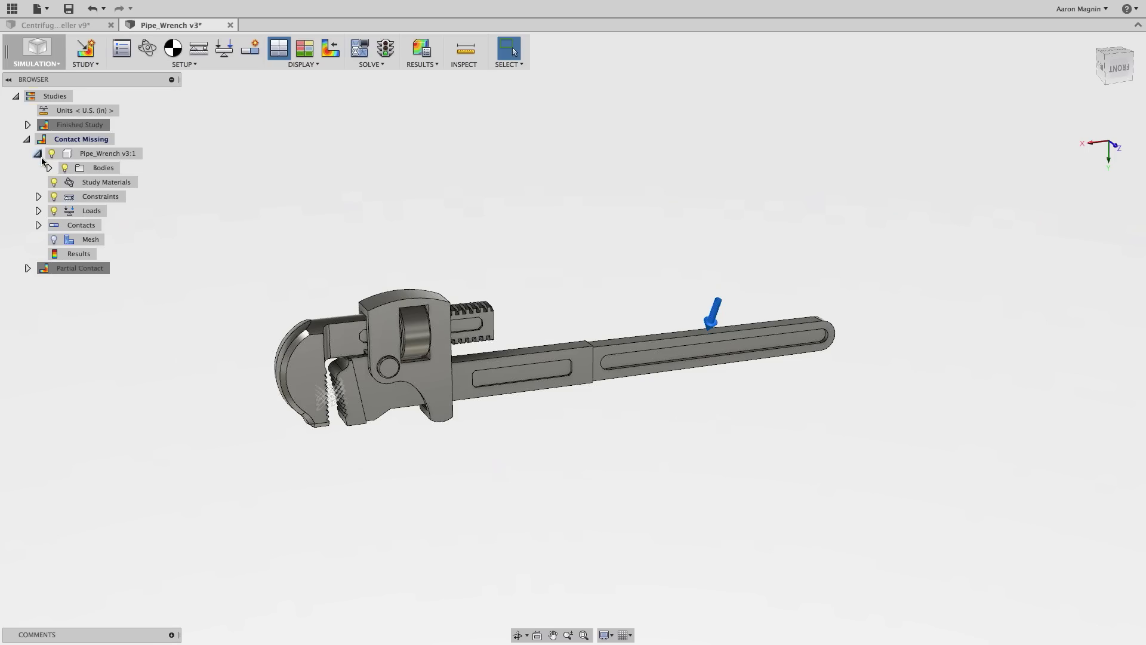
pyautogui.click(48, 167)
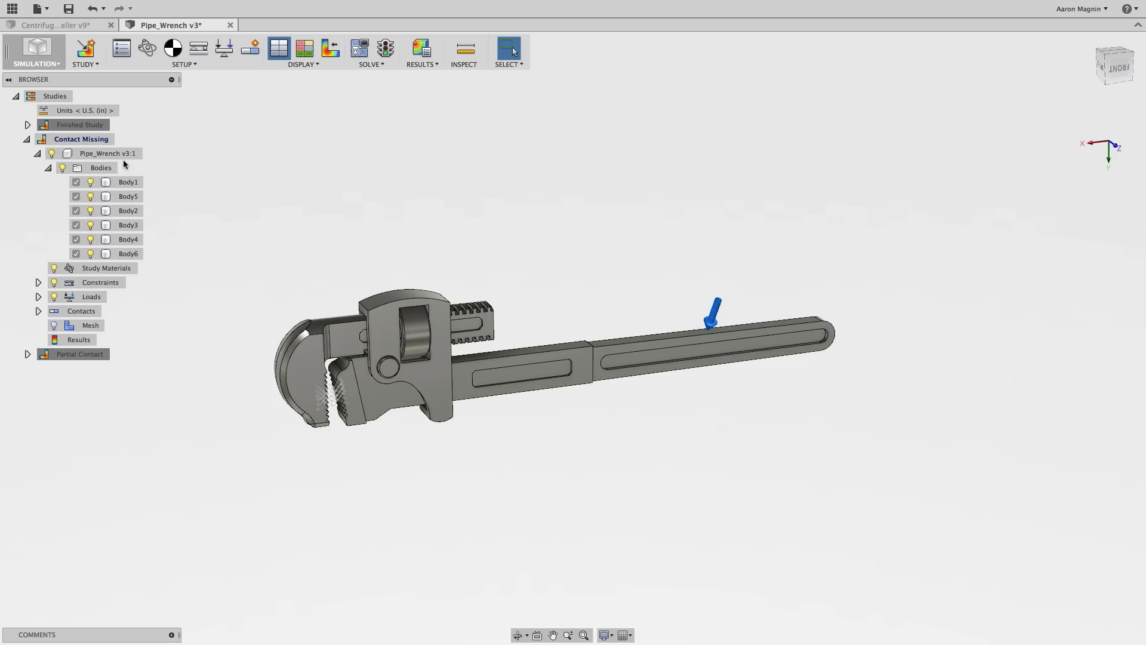
pyautogui.click(128, 182)
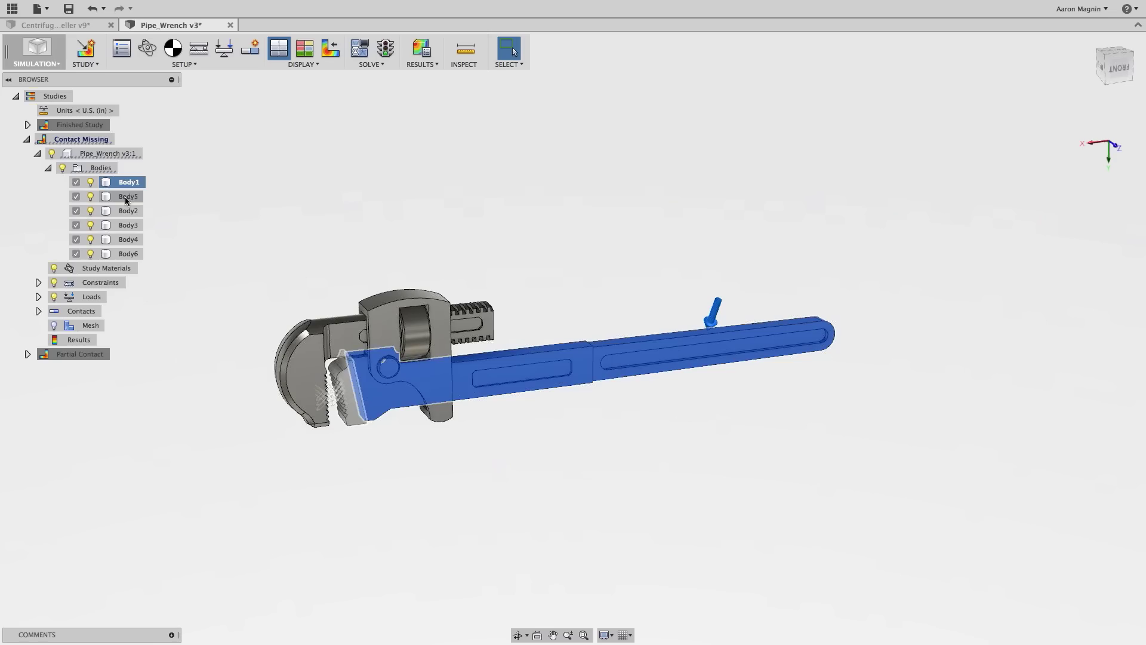
pyautogui.click(124, 197)
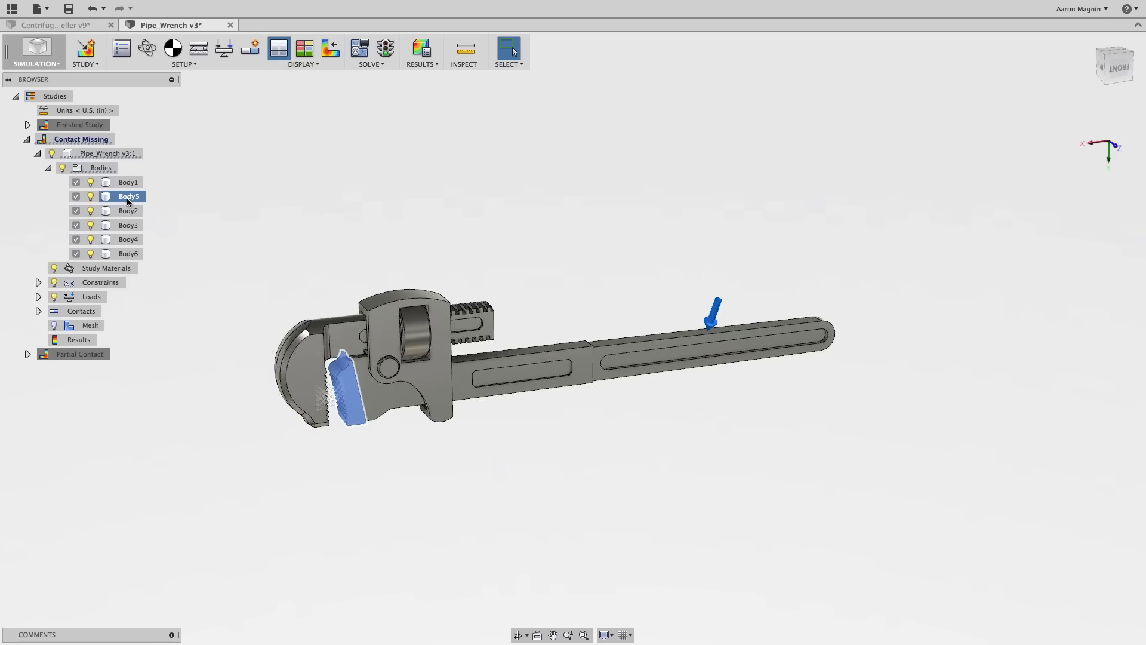
# Select the contacts related to Body5 and locate the Bonded42 contact in the contact list, keeping its name.
pyautogui.rightClick(128, 202)
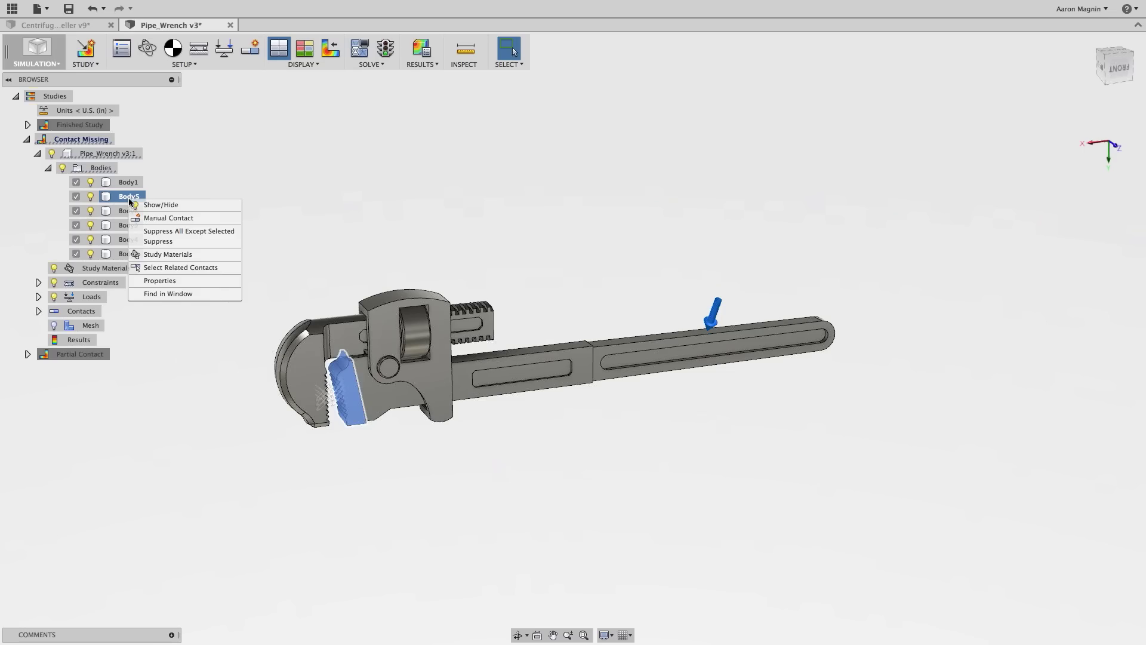
pyautogui.click(184, 267)
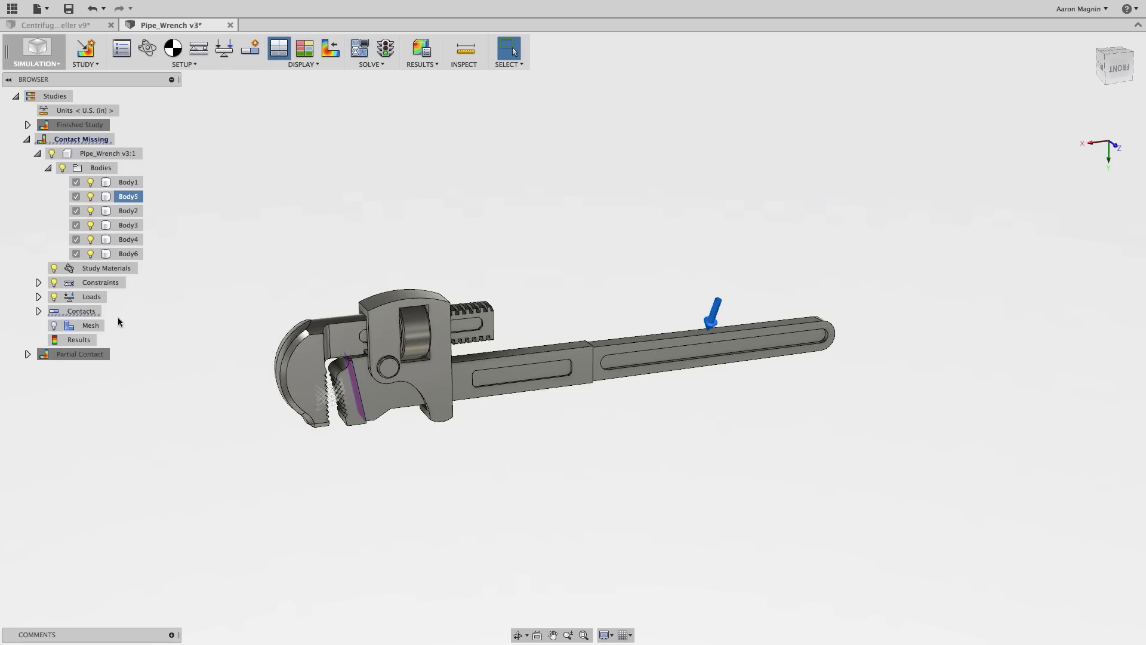
pyautogui.click(37, 311)
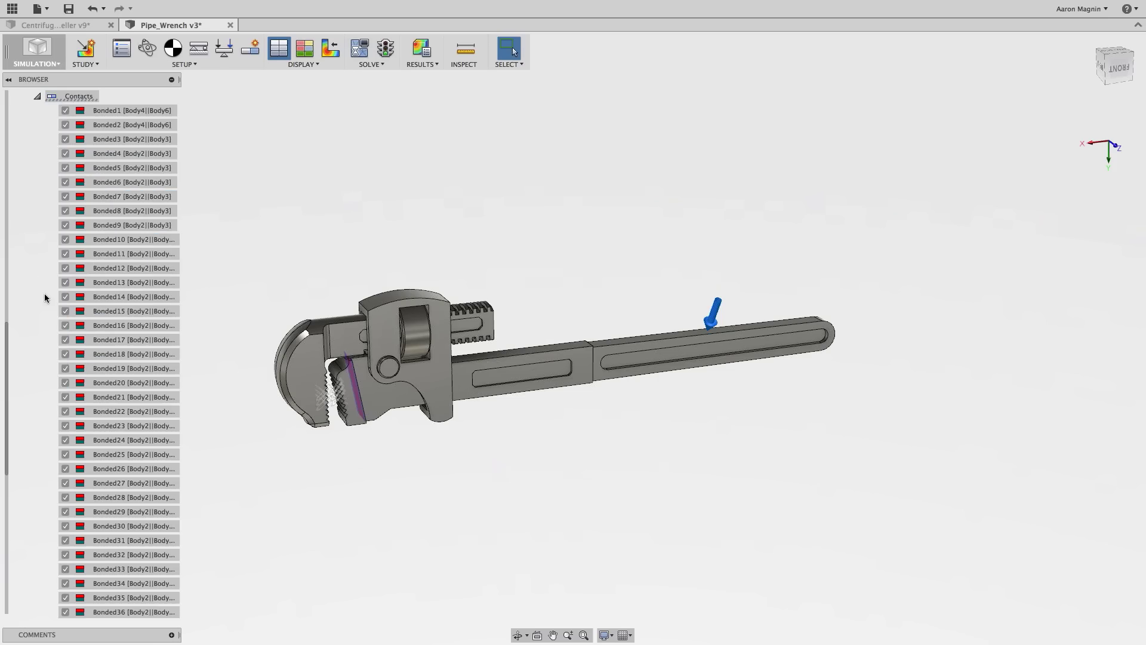
pyautogui.scroll(-2, 147, 296)
pyautogui.scroll(-3, 145, 301)
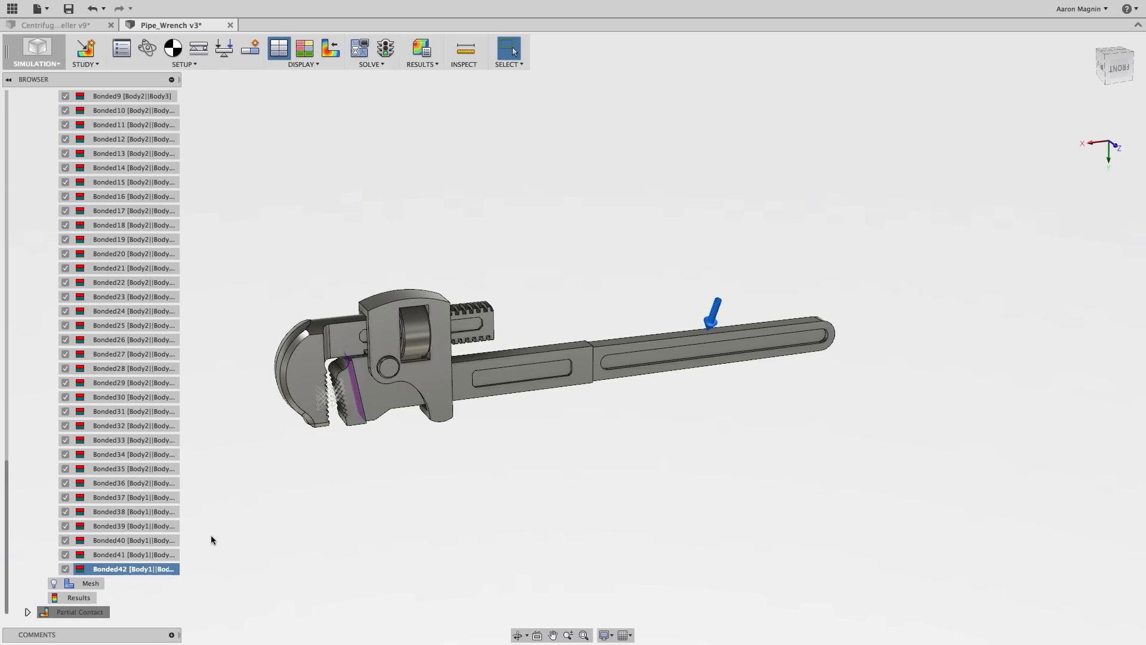
pyautogui.doubleClick(130, 570)
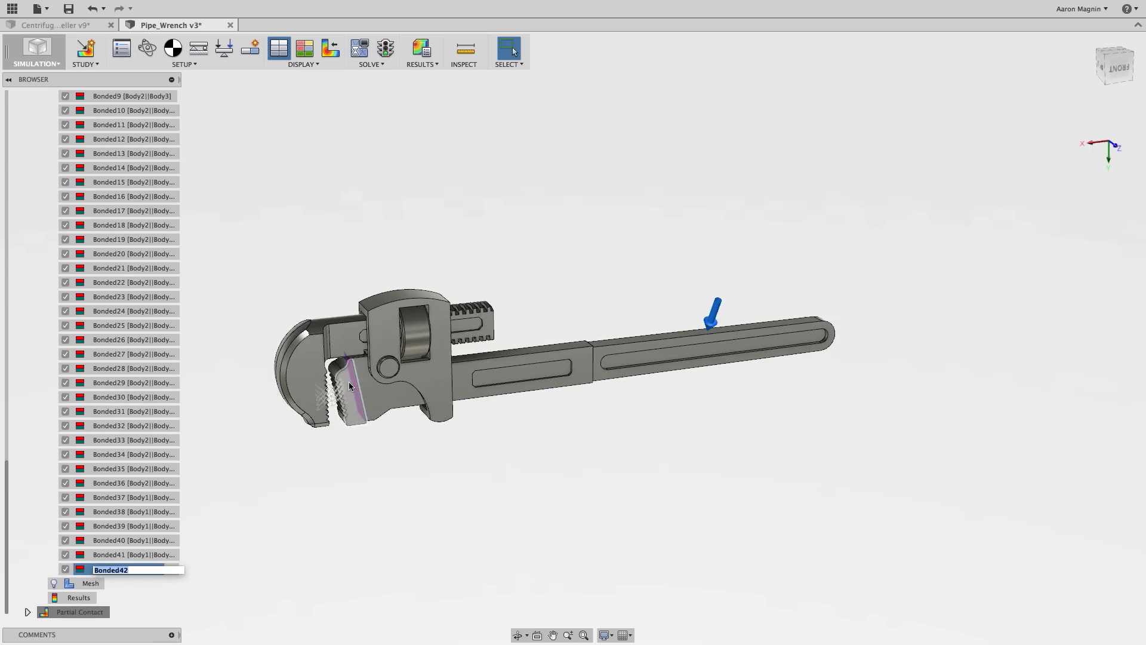
pyautogui.press('Return')
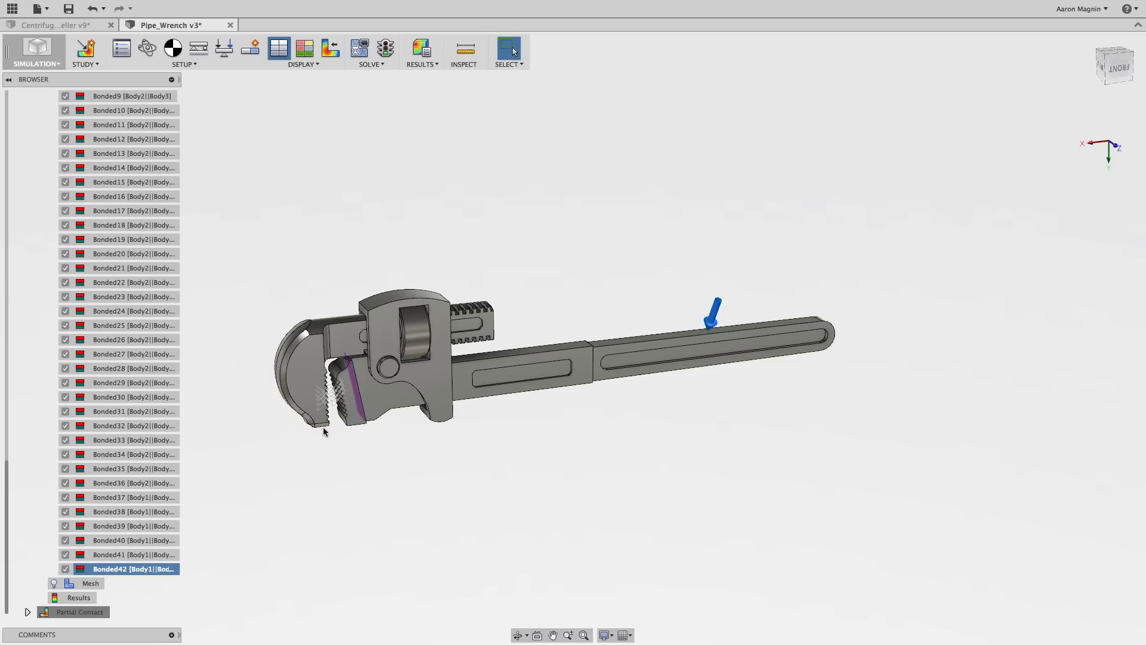
# Suppress the Bonded18 contact in the Contact Missing study and collapse the contact list.
pyautogui.click(66, 225)
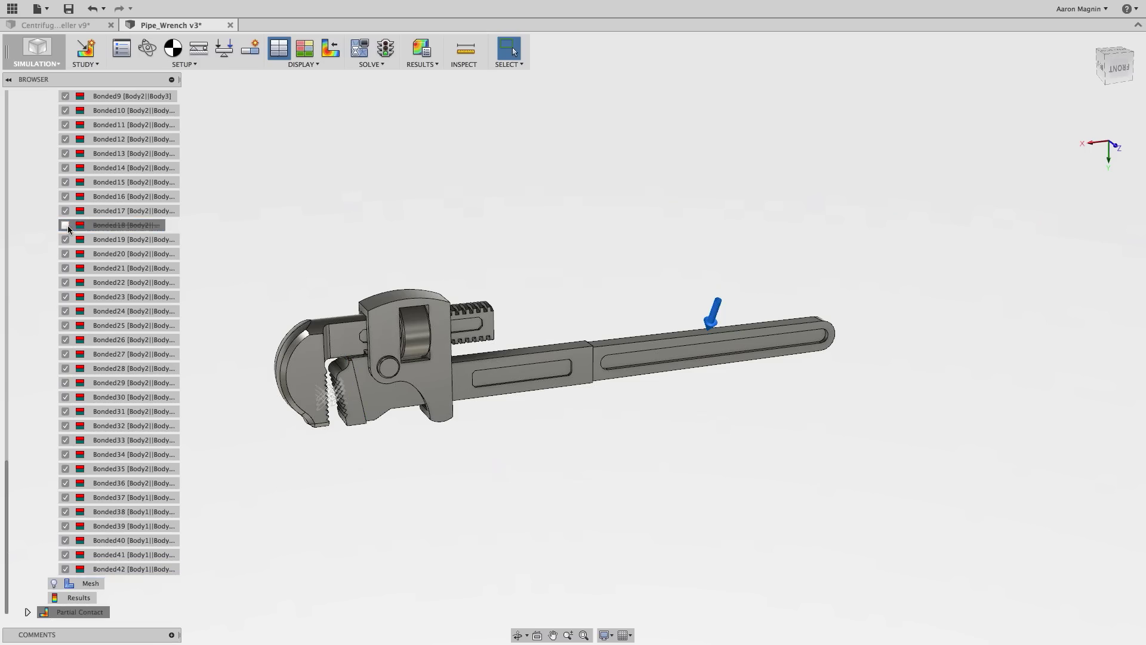
pyautogui.scroll(5, 66, 224)
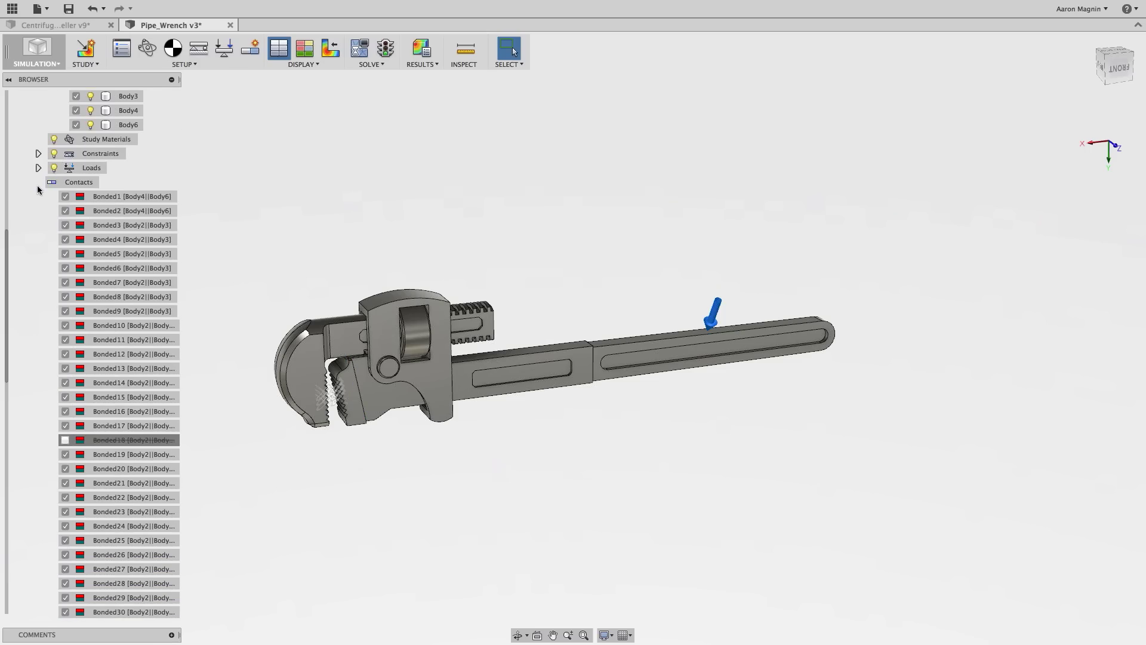
pyautogui.click(37, 184)
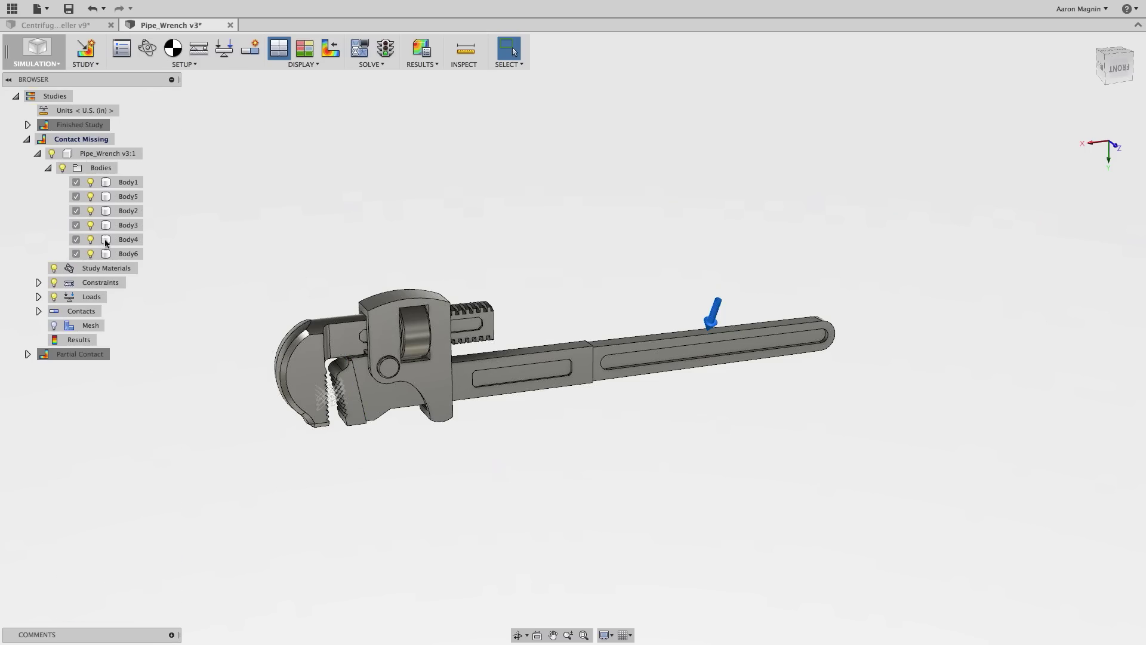
# Activate the Partial Contact study, check the wrench's constraint state in the degrees of freedom view, and close the view.
pyautogui.click(26, 139)
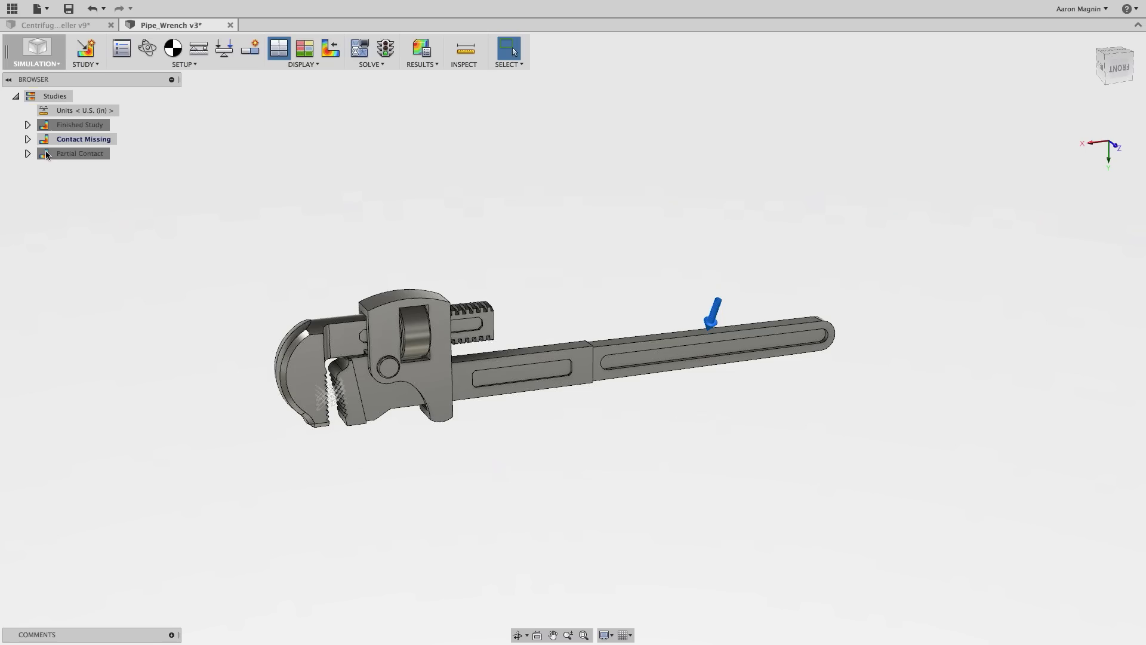
pyautogui.doubleClick(106, 154)
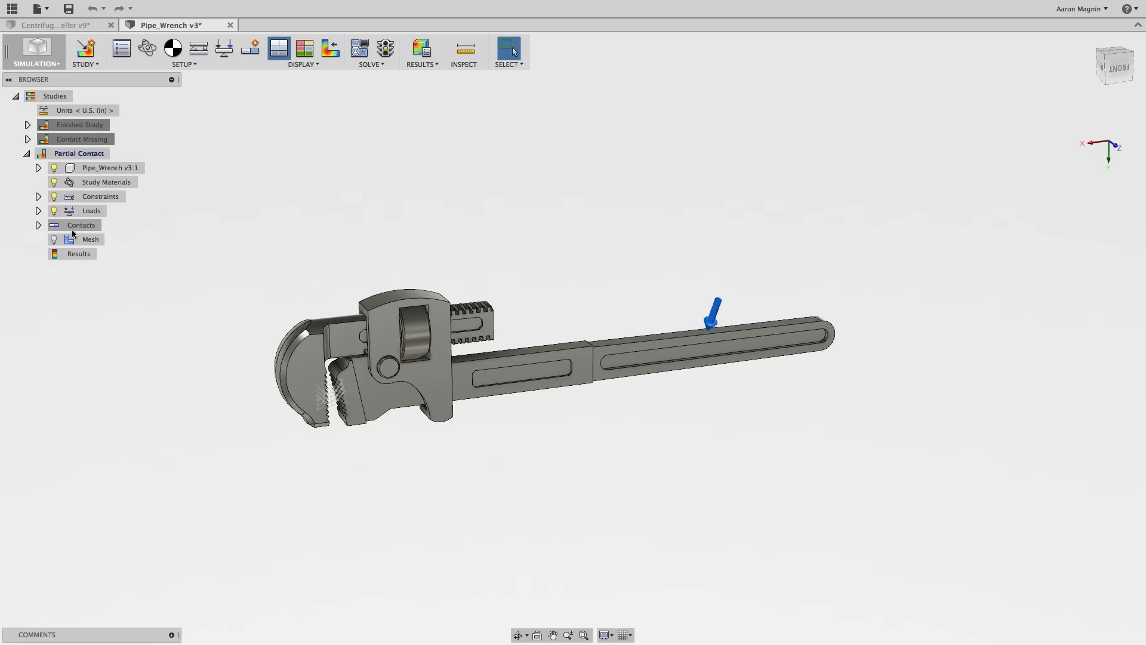
pyautogui.rightClick(96, 197)
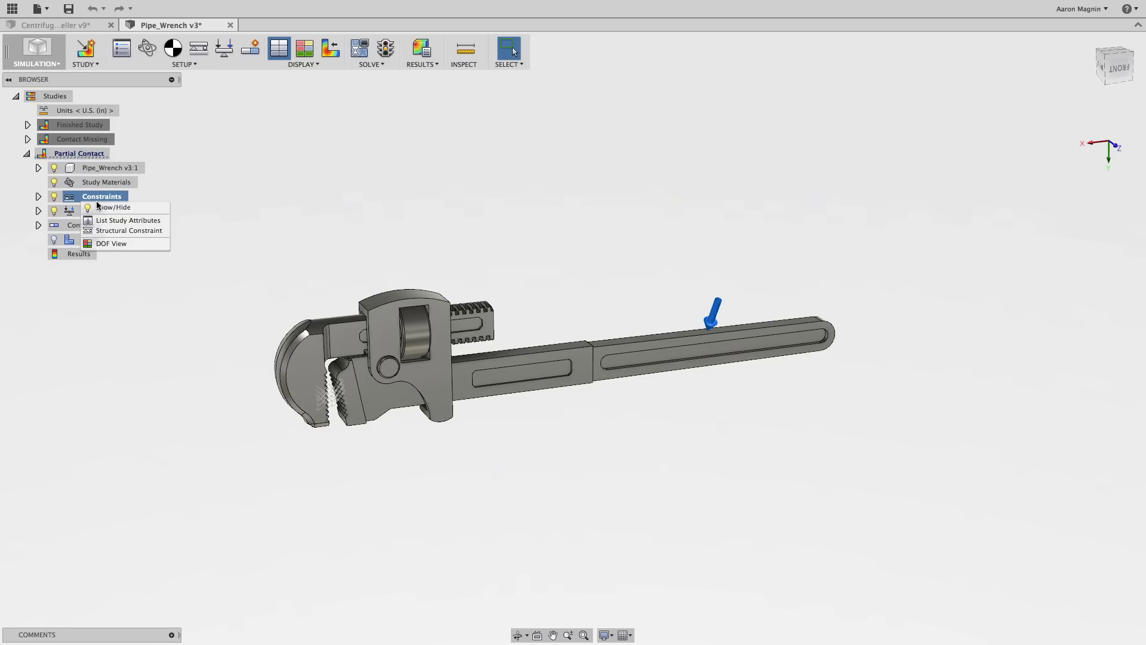
pyautogui.click(108, 244)
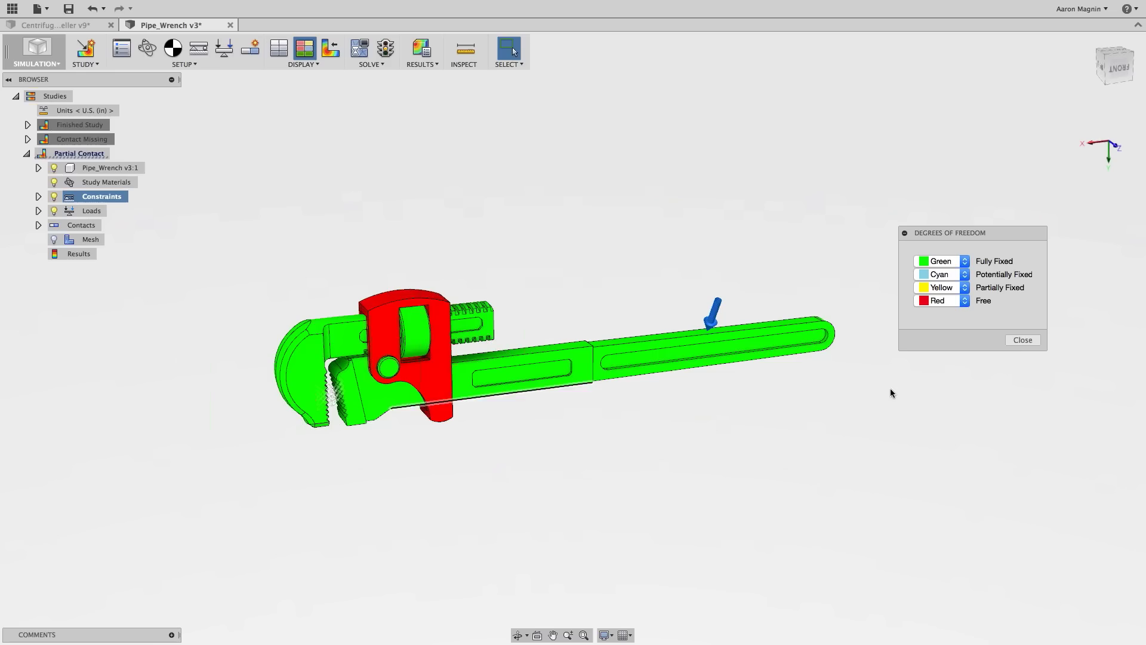
pyautogui.click(1021, 340)
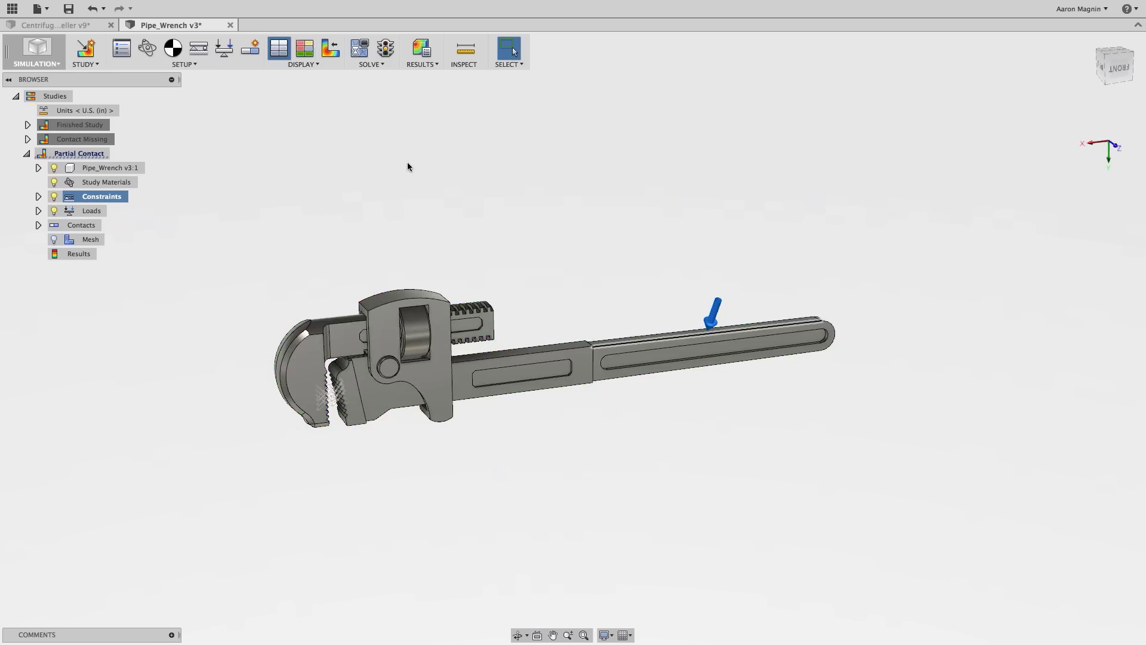
# Start a manual contact of type Bonded and pick the housing around the adjusting wheel and its round pin as the two bodies.
pyautogui.keyDown('shift'); pyautogui.moveTo(488, 317); pyautogui.dragTo(412, 295, button='middle'); pyautogui.keyUp('shift')
pyautogui.scroll(5, 411, 295)
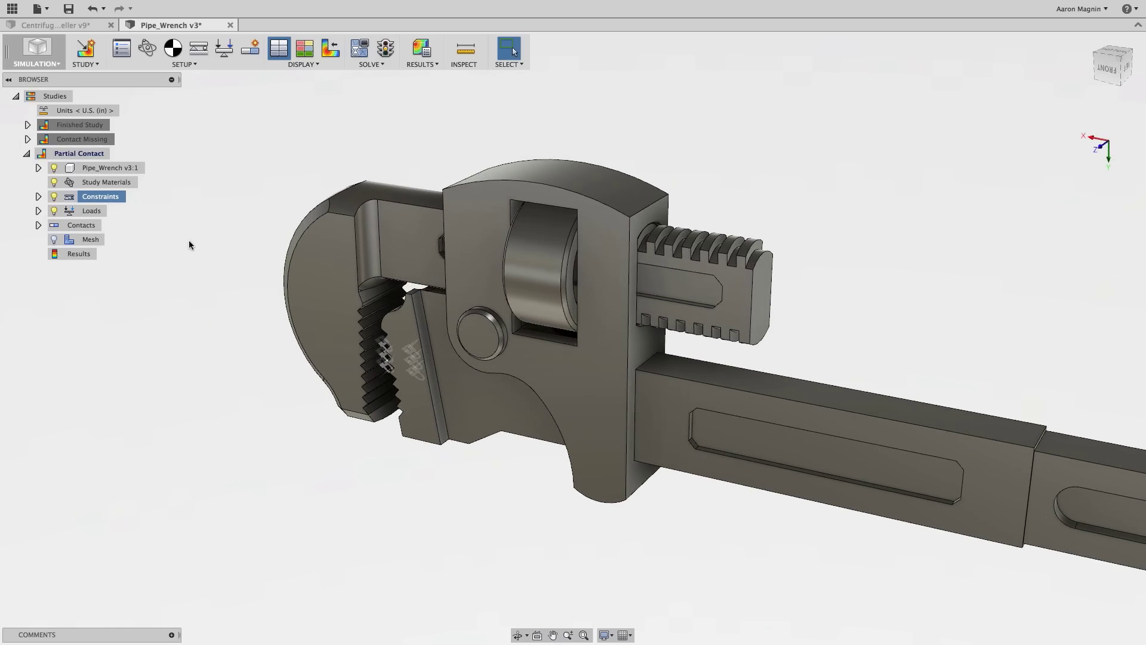
pyautogui.rightClick(115, 197)
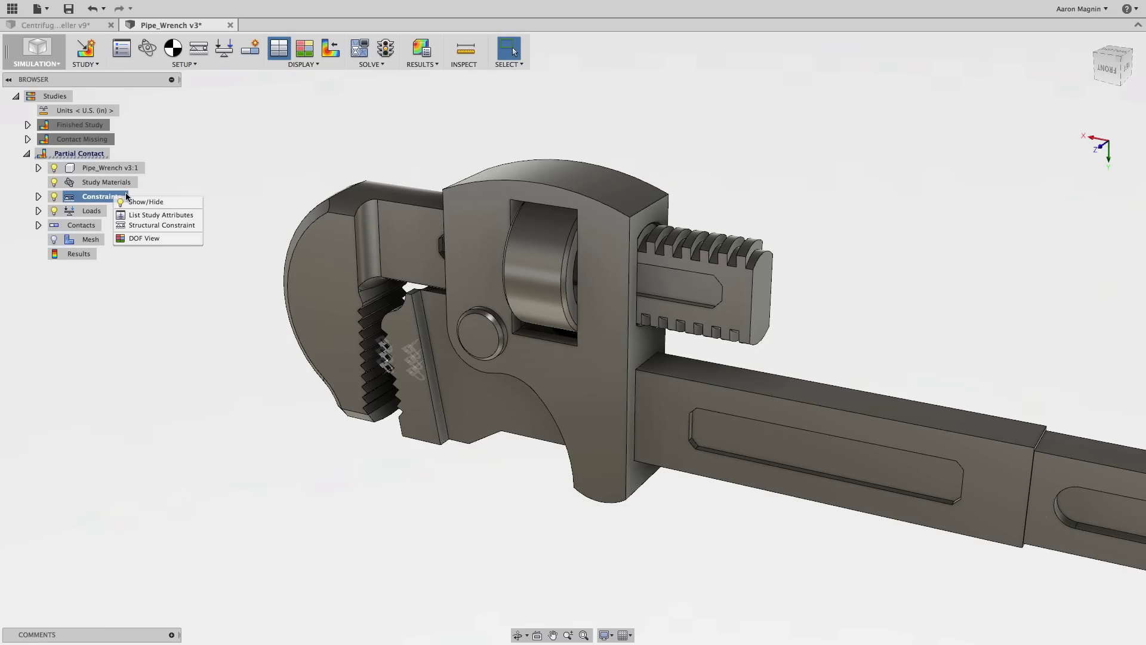
pyautogui.rightClick(84, 226)
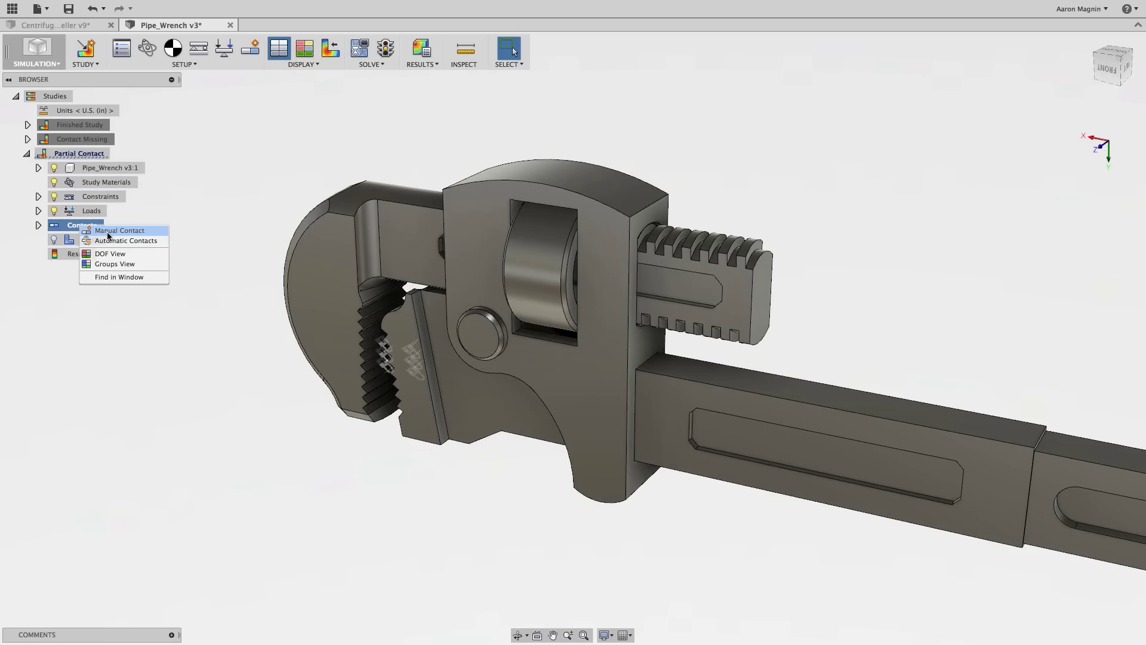
pyautogui.click(108, 232)
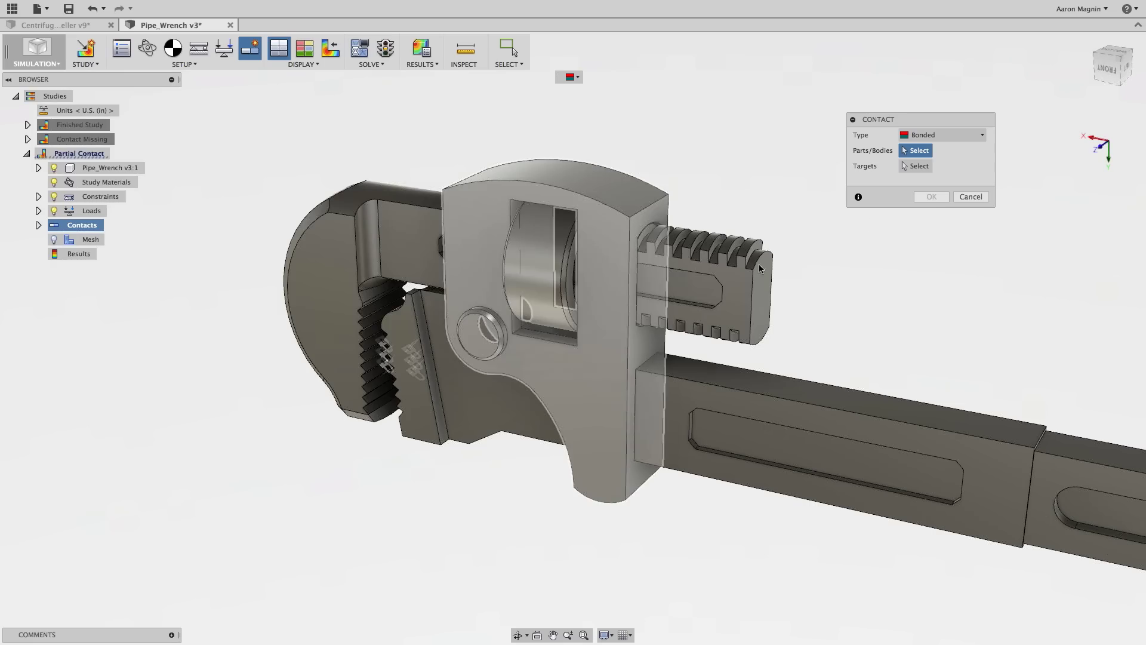
pyautogui.click(955, 134)
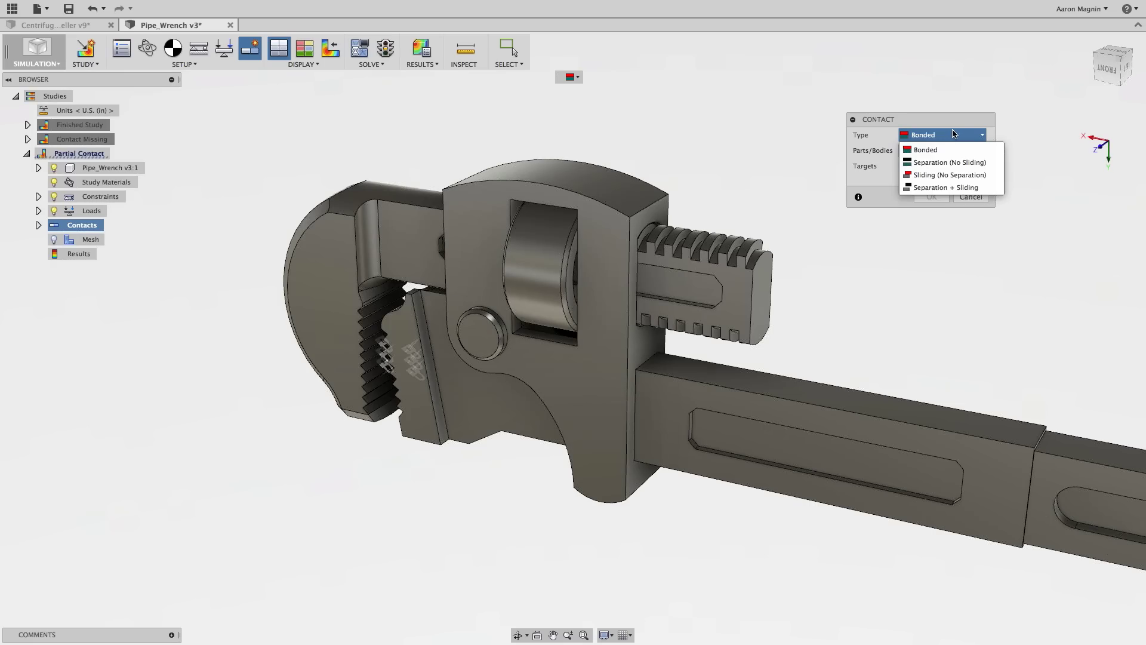
pyautogui.click(945, 117)
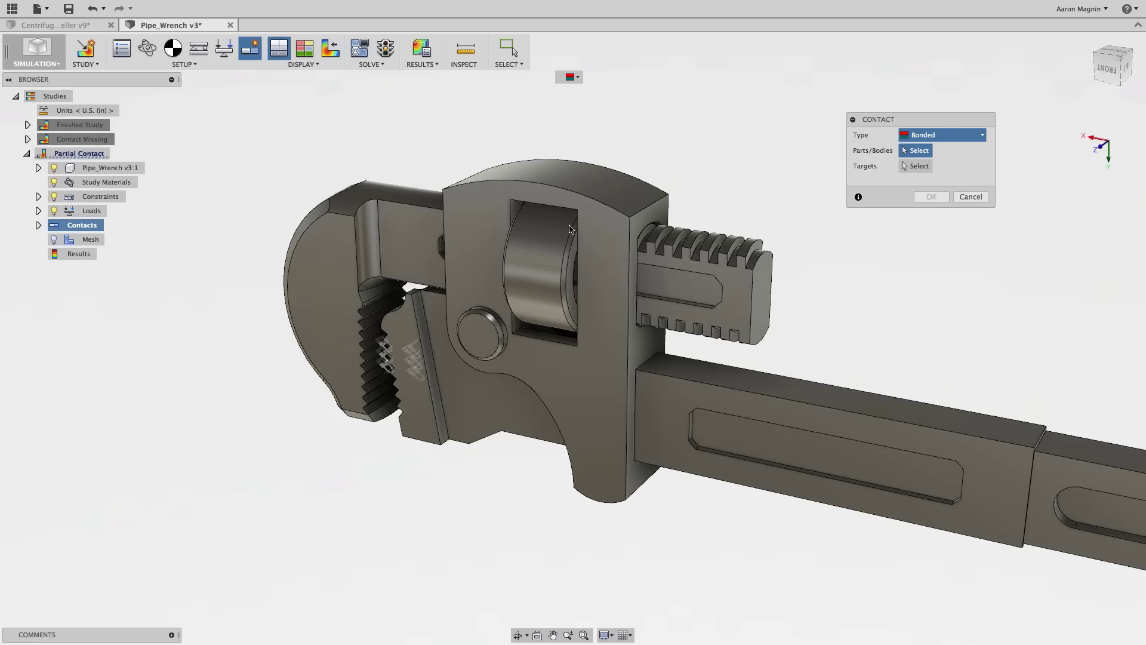
pyautogui.click(469, 252)
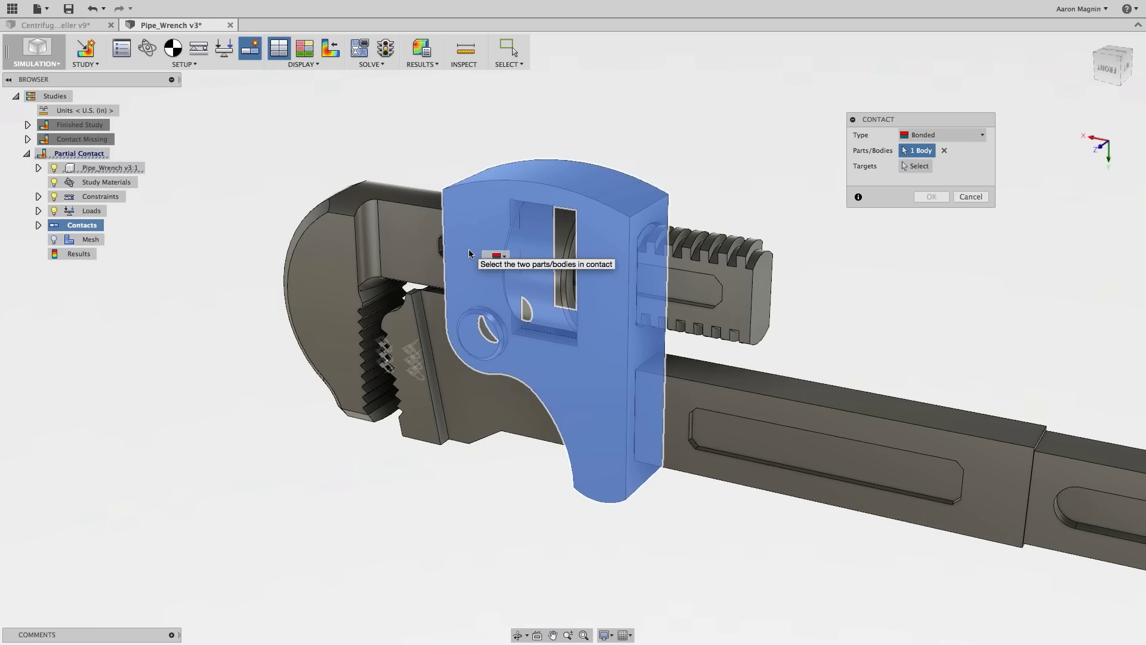
pyautogui.click(486, 339)
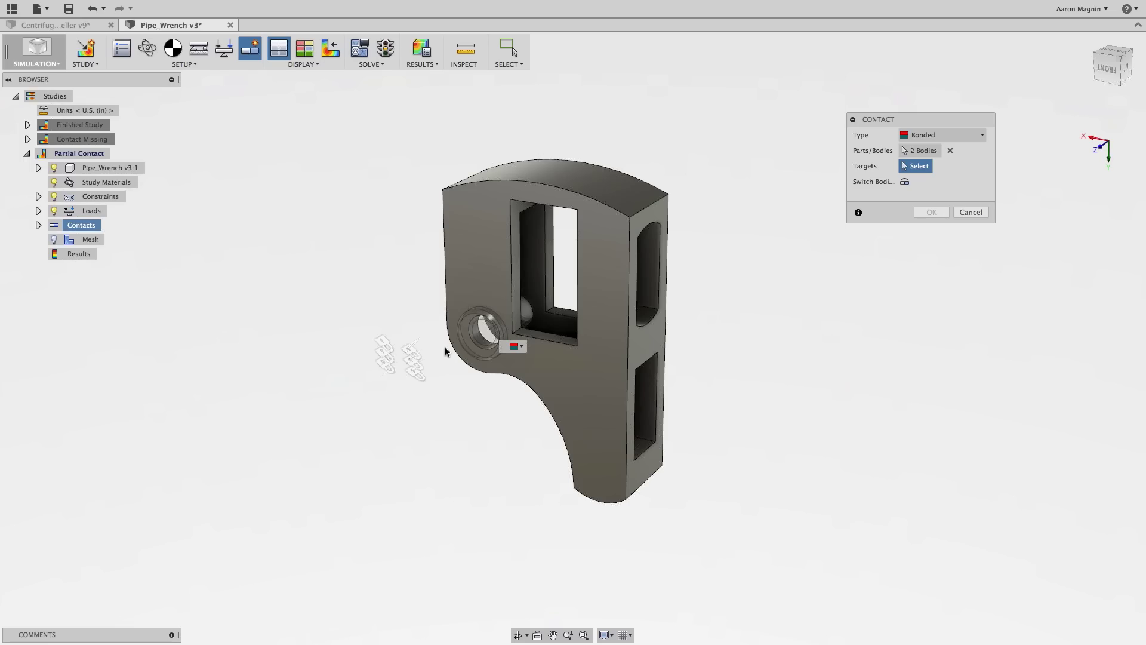
# Set the inner face of the housing's pin hole and the pin's cylindrical face as contact targets, and create the bonded contact.
pyautogui.scroll(5, 483, 322)
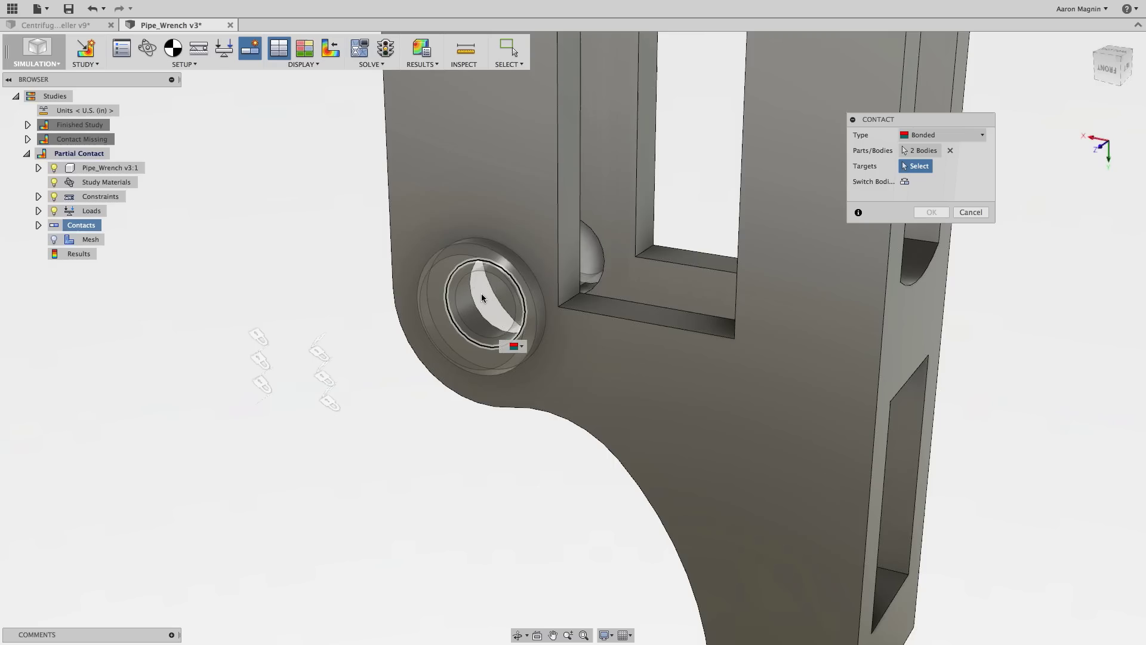
pyautogui.scroll(3, 482, 297)
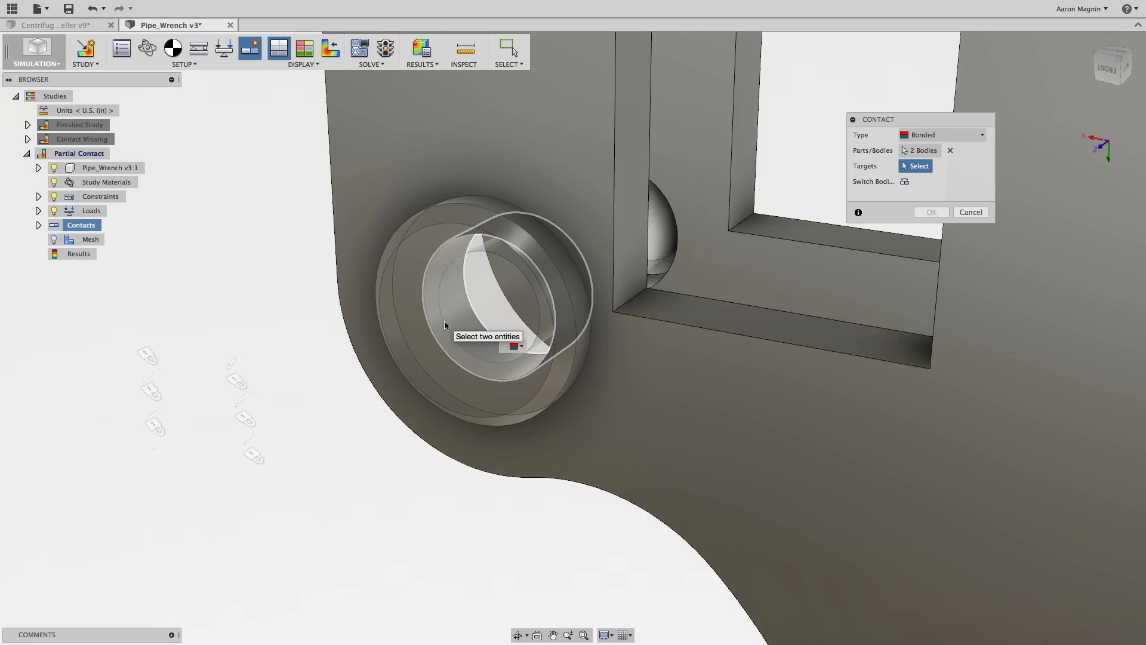
pyautogui.click(445, 322)
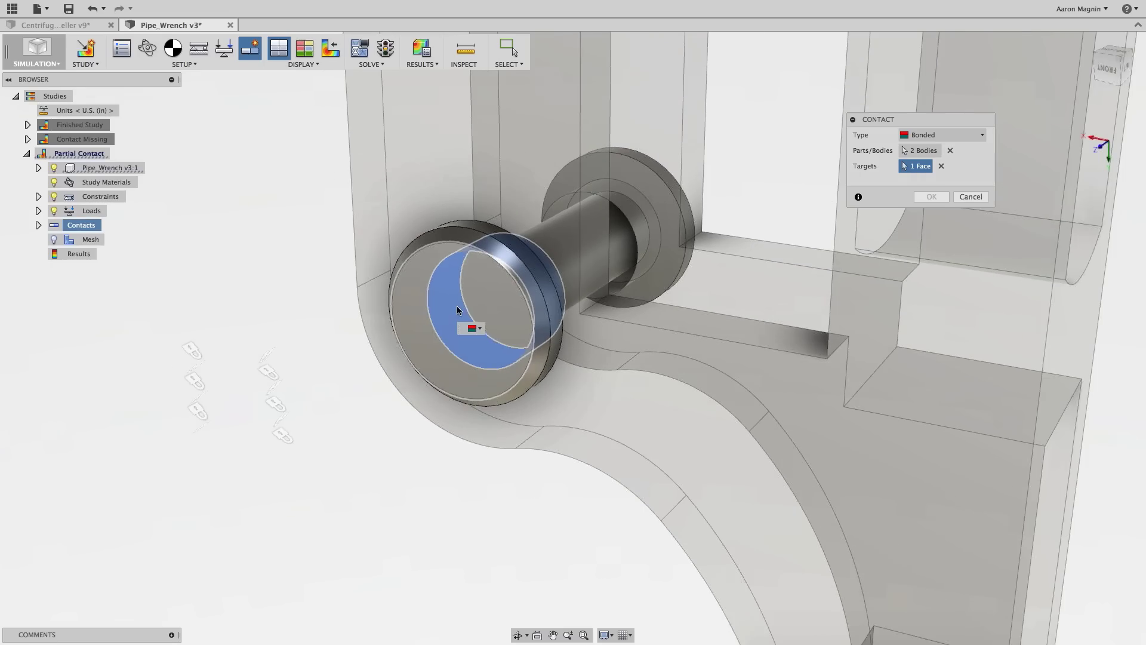
pyautogui.keyDown('shift'); pyautogui.moveTo(445, 325); pyautogui.dragTo(356, 291, button='middle'); pyautogui.keyUp('shift')
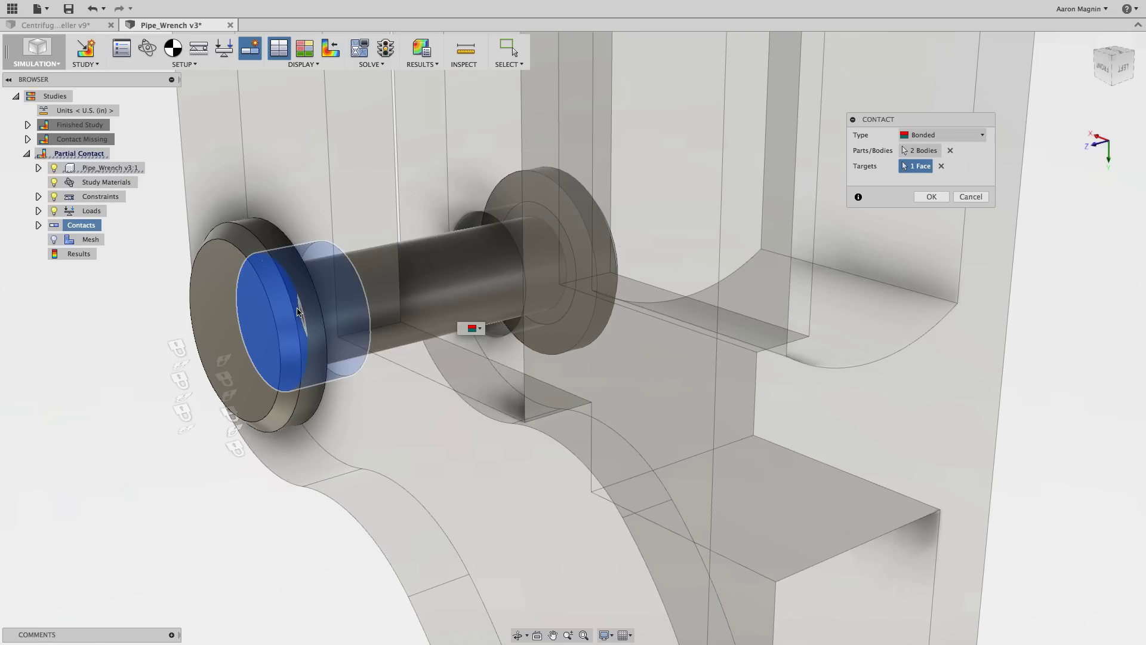
pyautogui.click(456, 293)
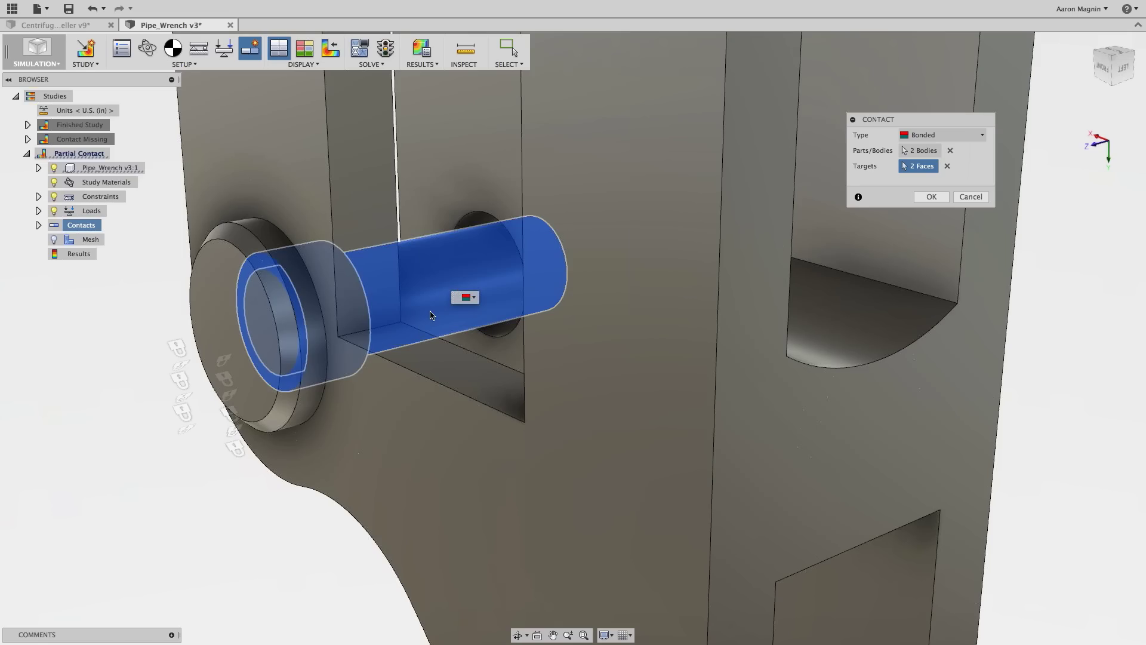
pyautogui.rightClick(147, 470)
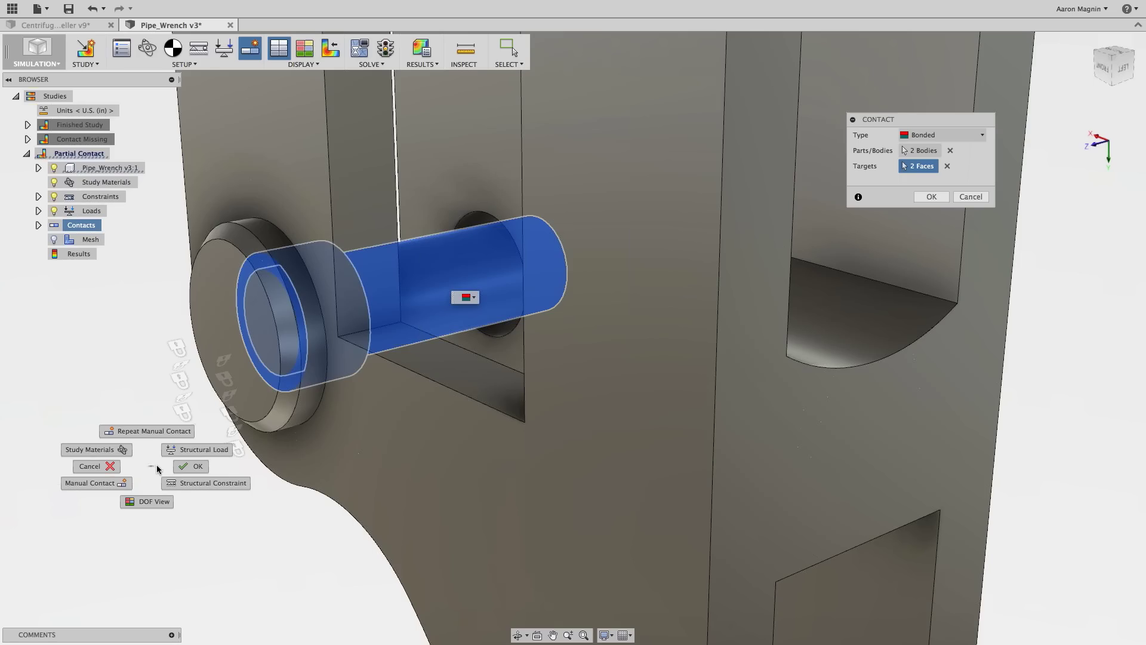
pyautogui.click(217, 467)
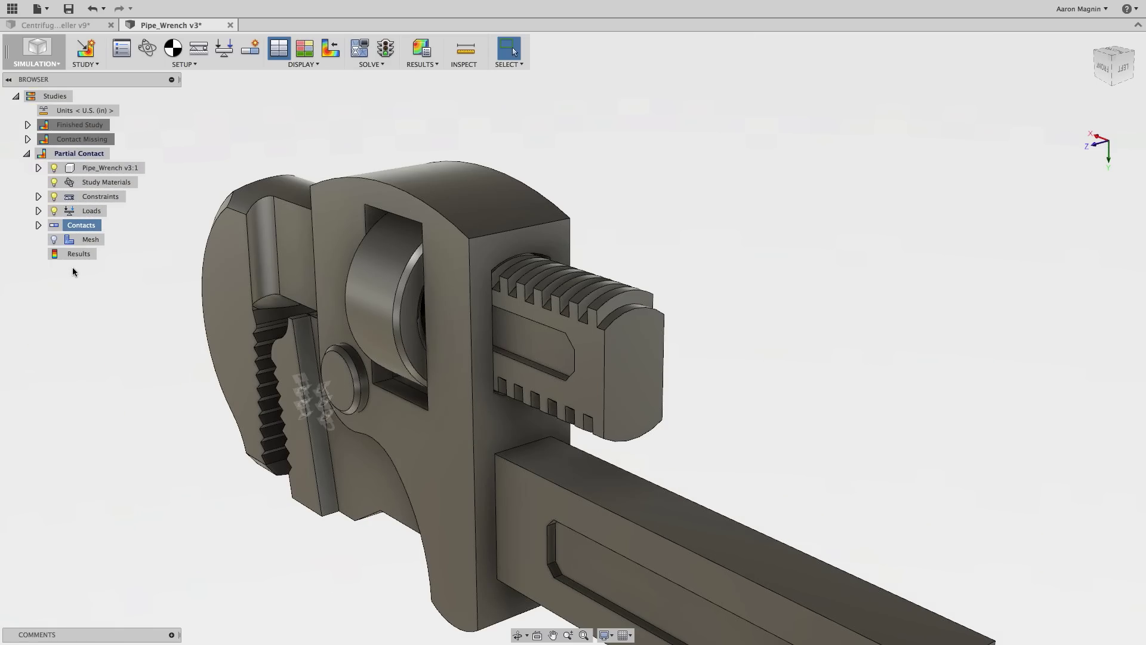
# Check the constraint state of the wrench's bodies in the degrees of freedom view and close the view.
pyautogui.rightClick(67, 226)
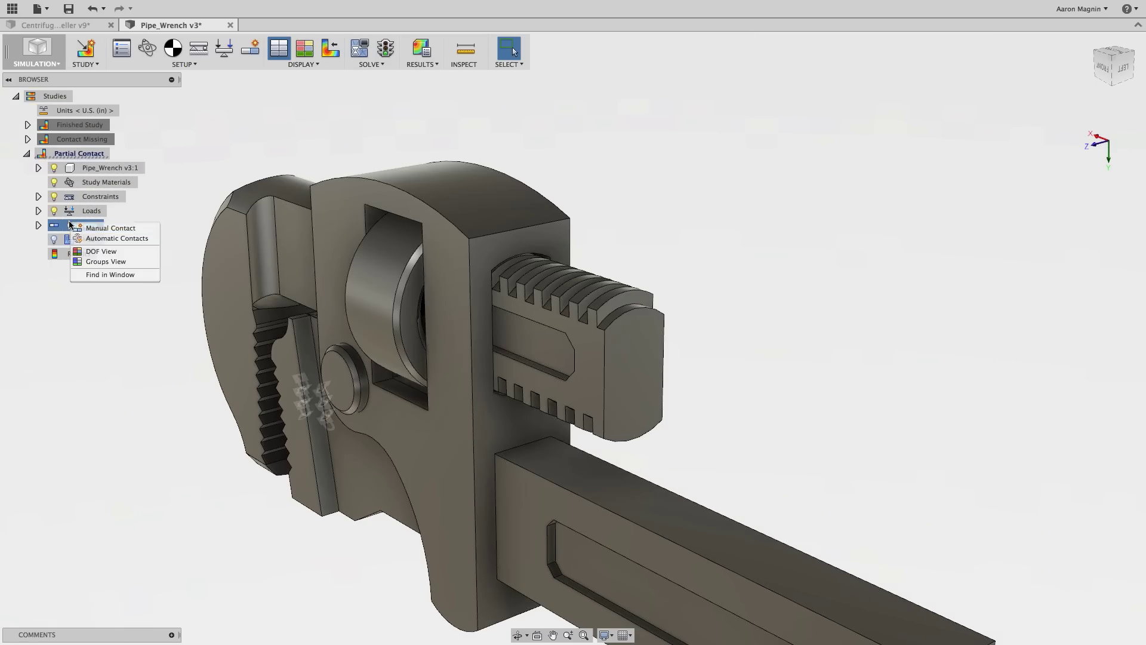
pyautogui.click(97, 252)
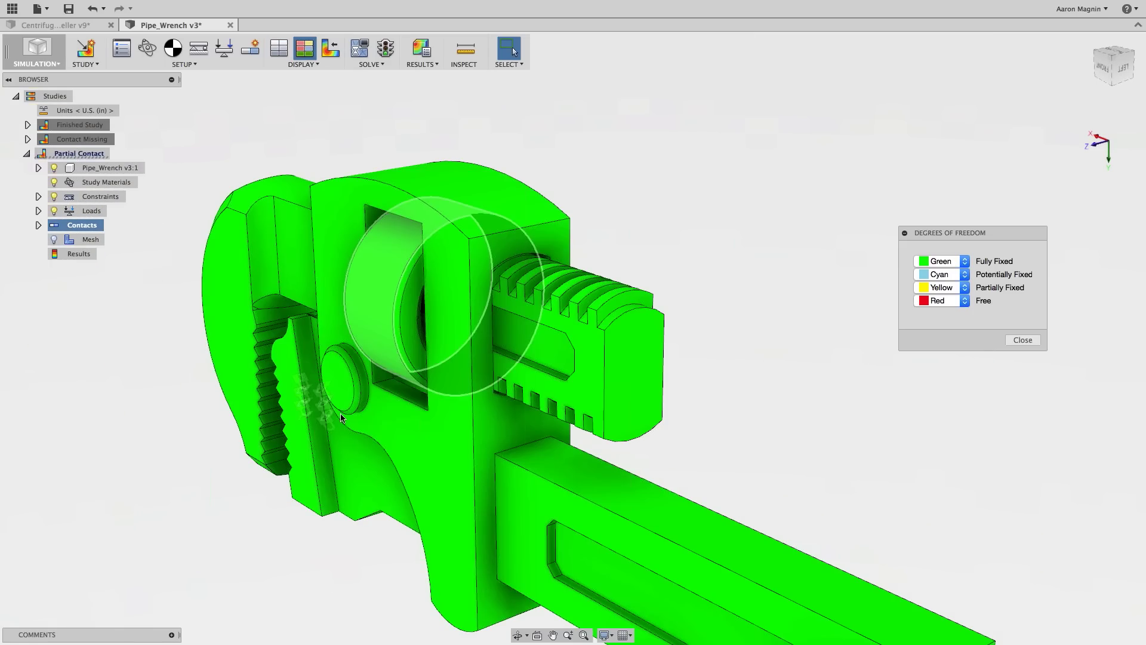
pyautogui.click(1023, 340)
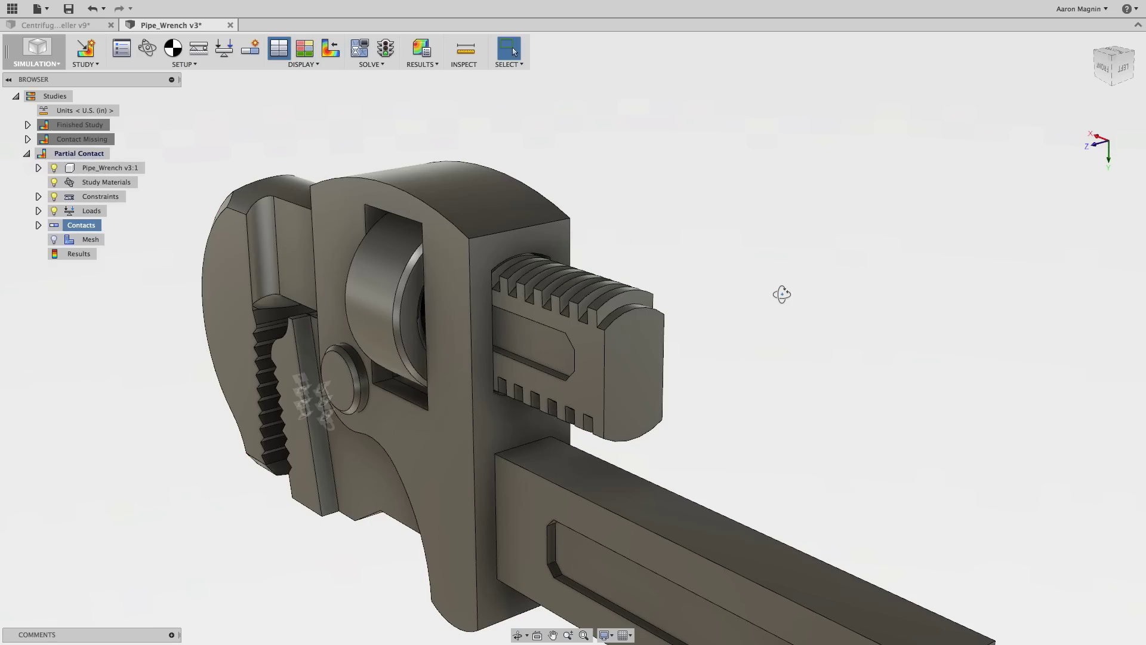
# Start another manual contact of type Bonded and pick the pin on the wrench's opposite side and the surrounding housing as bodies.
pyautogui.moveTo(778, 289)
pyautogui.keyDown('shift'); pyautogui.mouseDown(button='middle')
pyautogui.moveTo(757, 295)
pyautogui.moveTo(788, 302)
pyautogui.mouseUp(button='middle'); pyautogui.keyUp('shift')
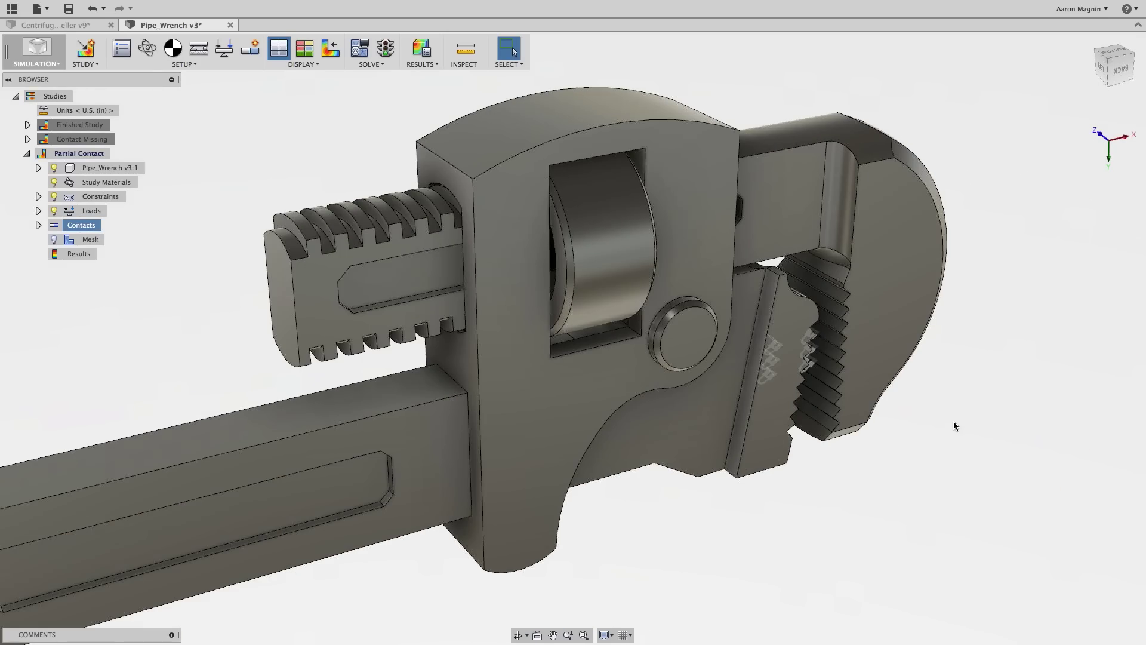
pyautogui.rightClick(954, 423)
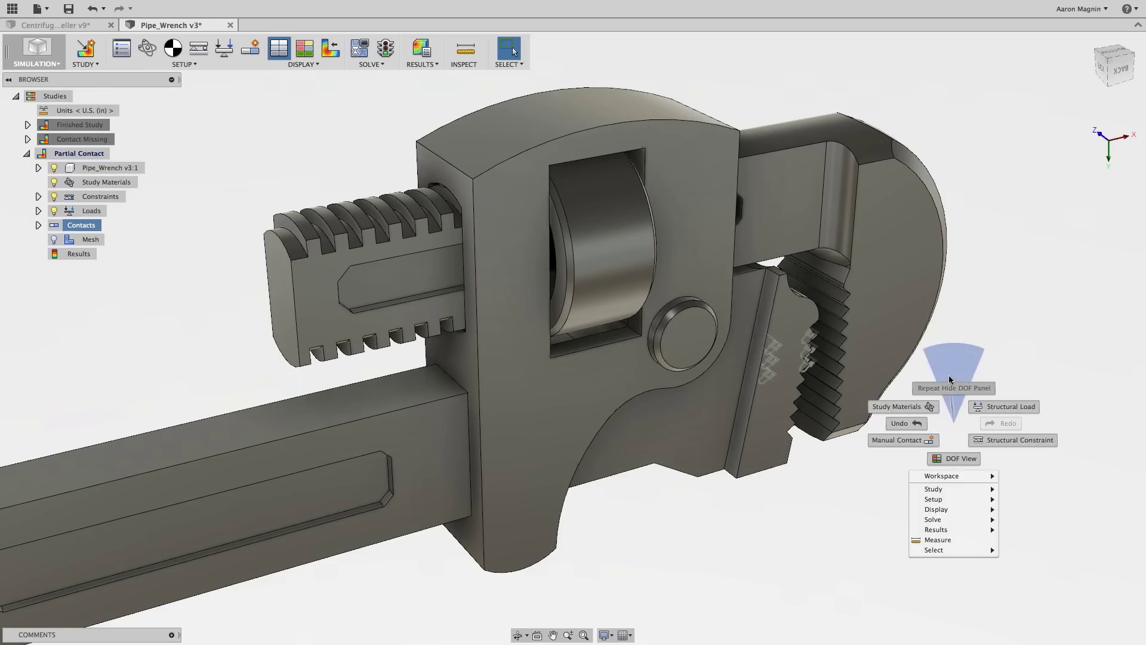
pyautogui.click(951, 389)
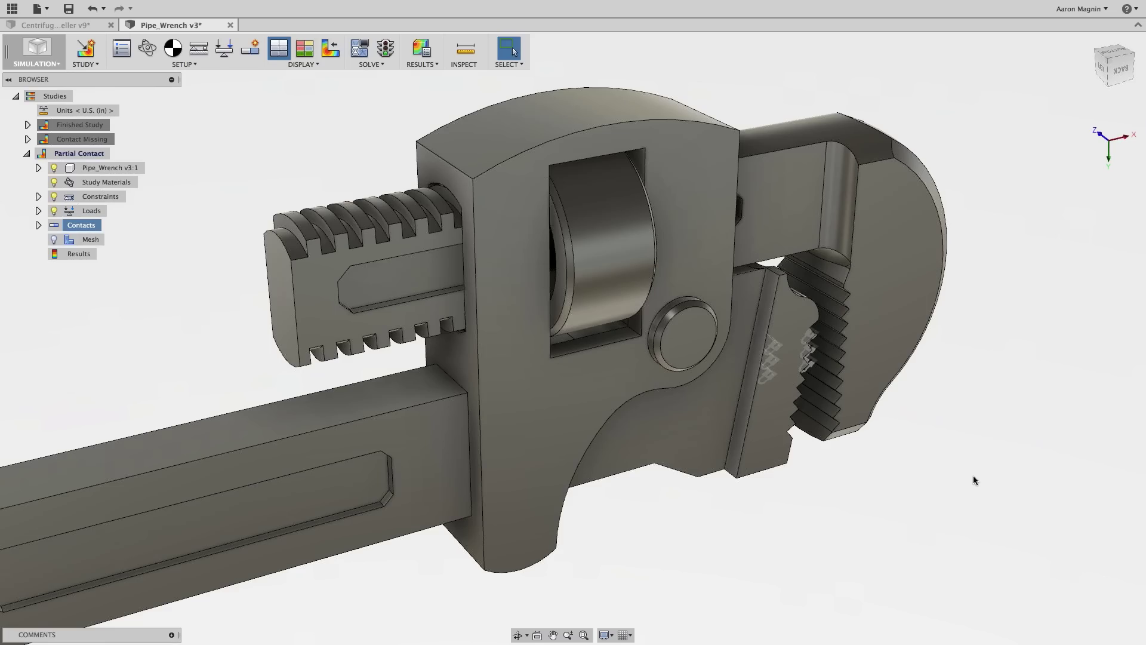
pyautogui.rightClick(973, 476)
pyautogui.click(1034, 541)
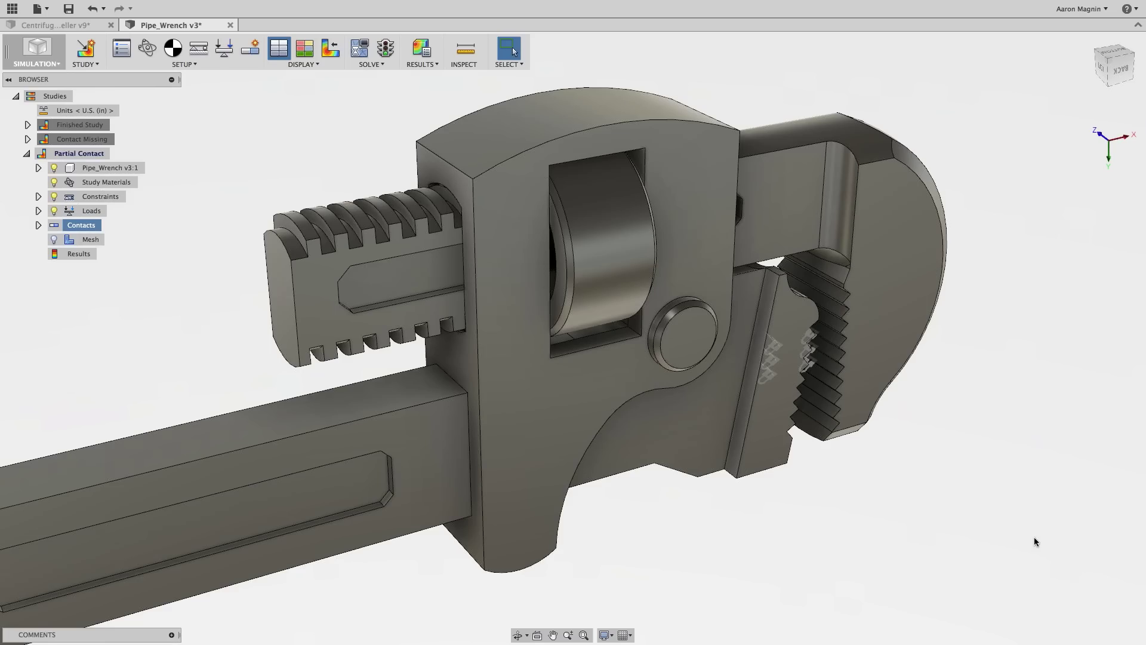
pyautogui.rightClick(78, 228)
pyautogui.click(102, 234)
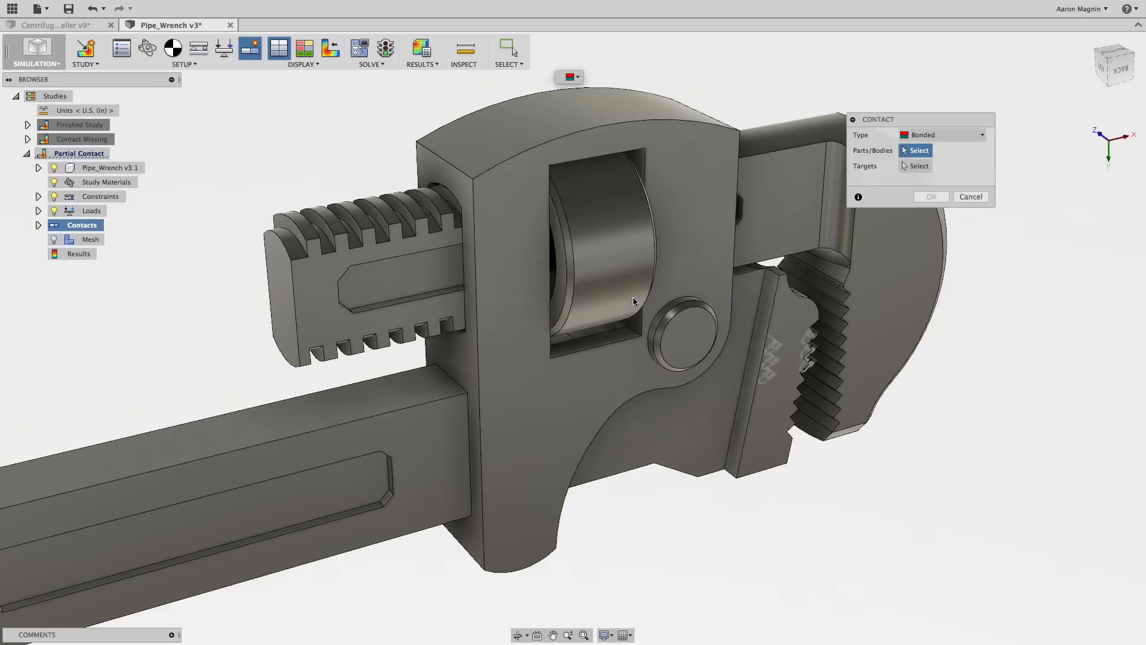
pyautogui.click(696, 345)
pyautogui.click(697, 346)
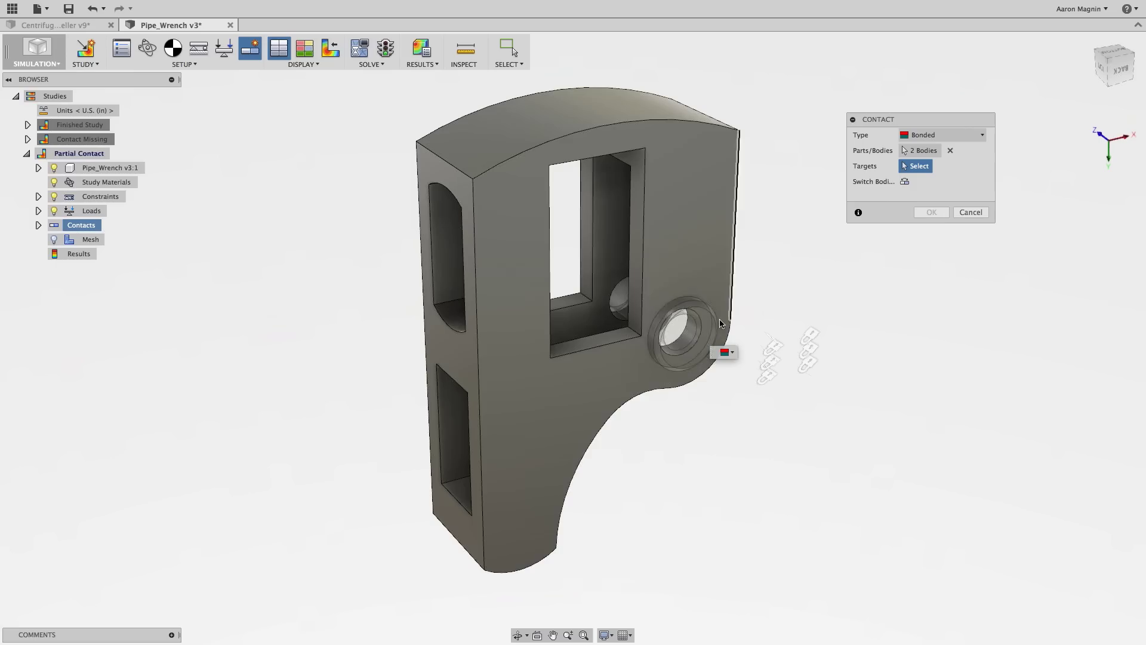
# Set the housing's pin hole face and the pin's cylindrical face as contact targets, and create the second bonded contact.
pyautogui.click(629, 311)
pyautogui.click(630, 310)
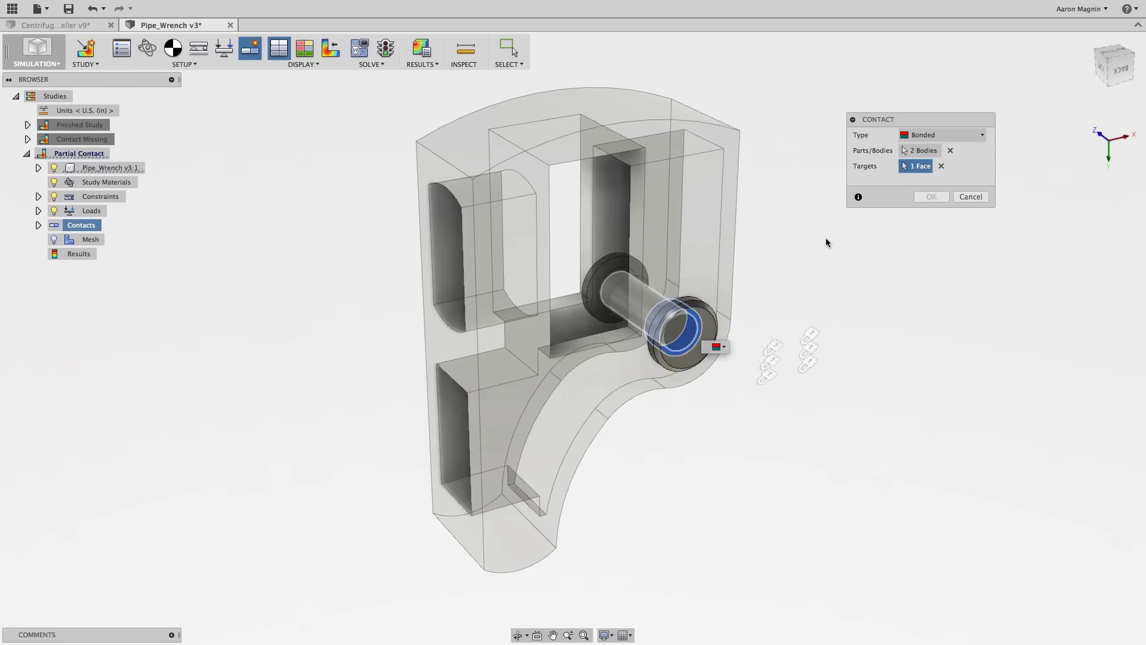
pyautogui.click(916, 199)
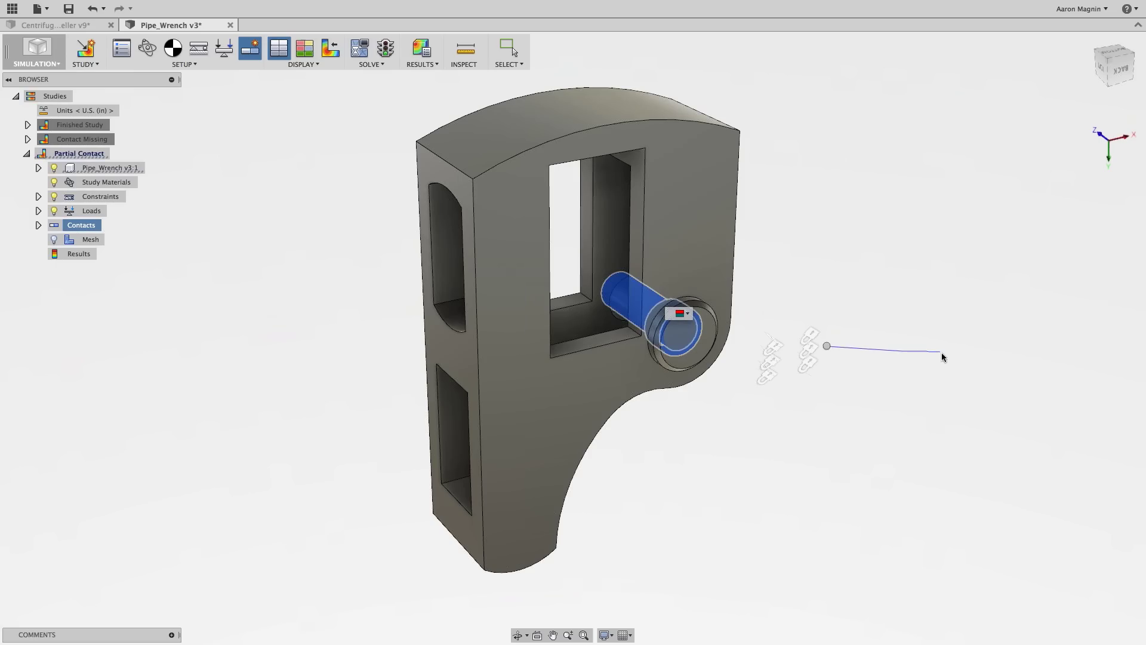
# Suppress the Force1 load in the Partial Contact study.
pyautogui.scroll(-5, 924, 398)
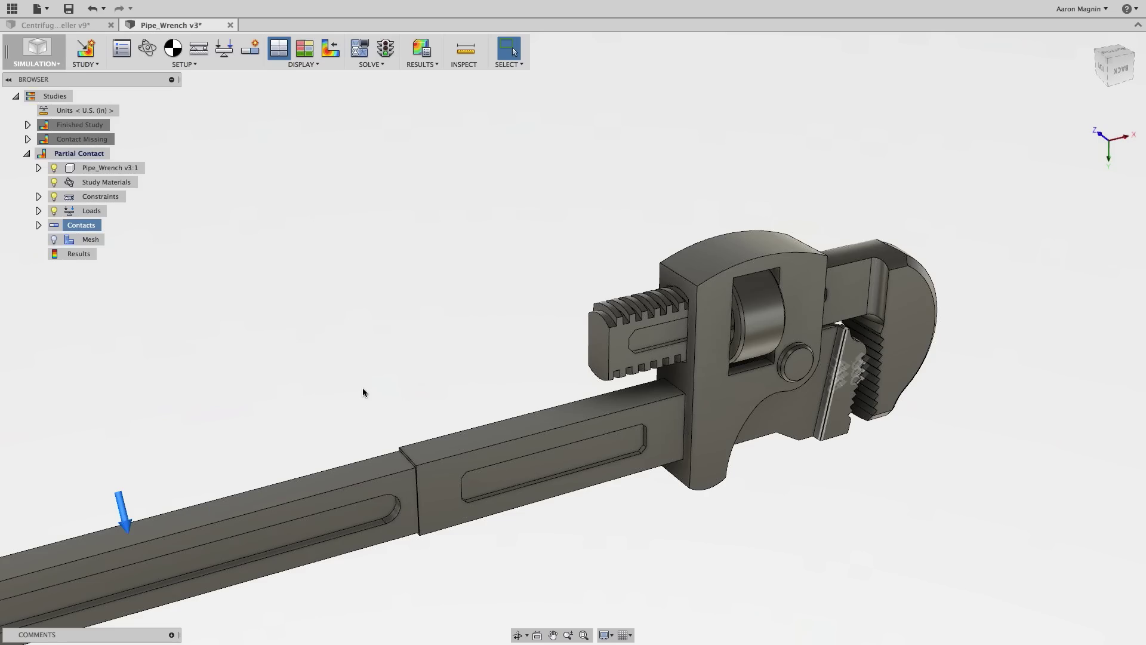
pyautogui.keyDown('shift'); pyautogui.moveTo(185, 333); pyautogui.dragTo(1, 236, button='middle'); pyautogui.keyUp('shift')
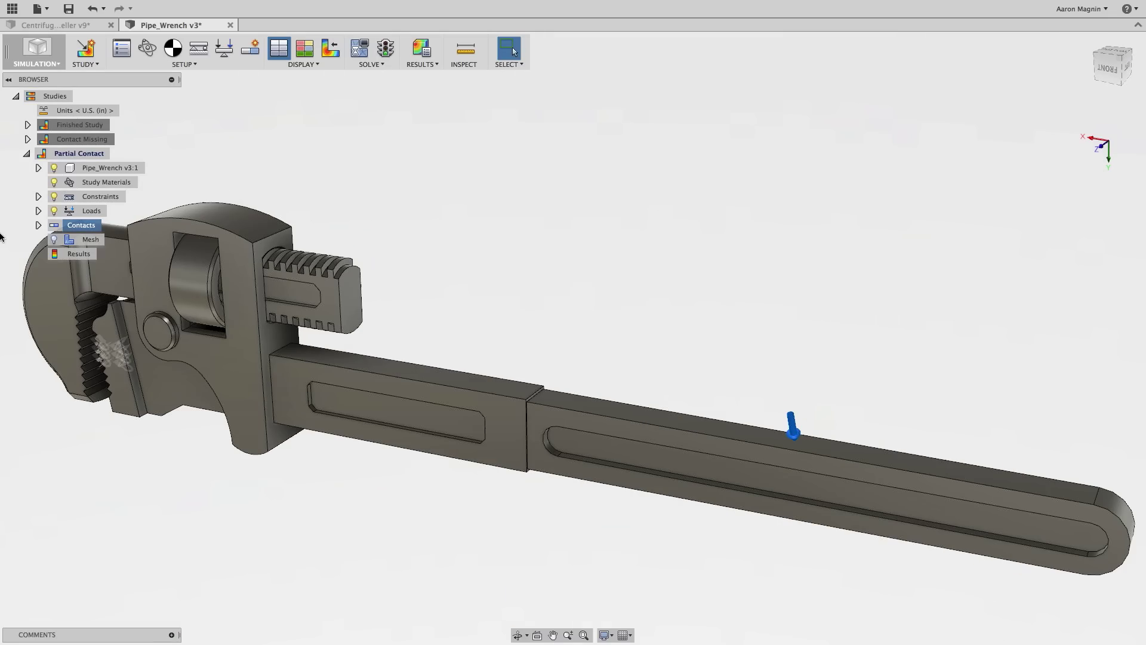
pyautogui.click(38, 211)
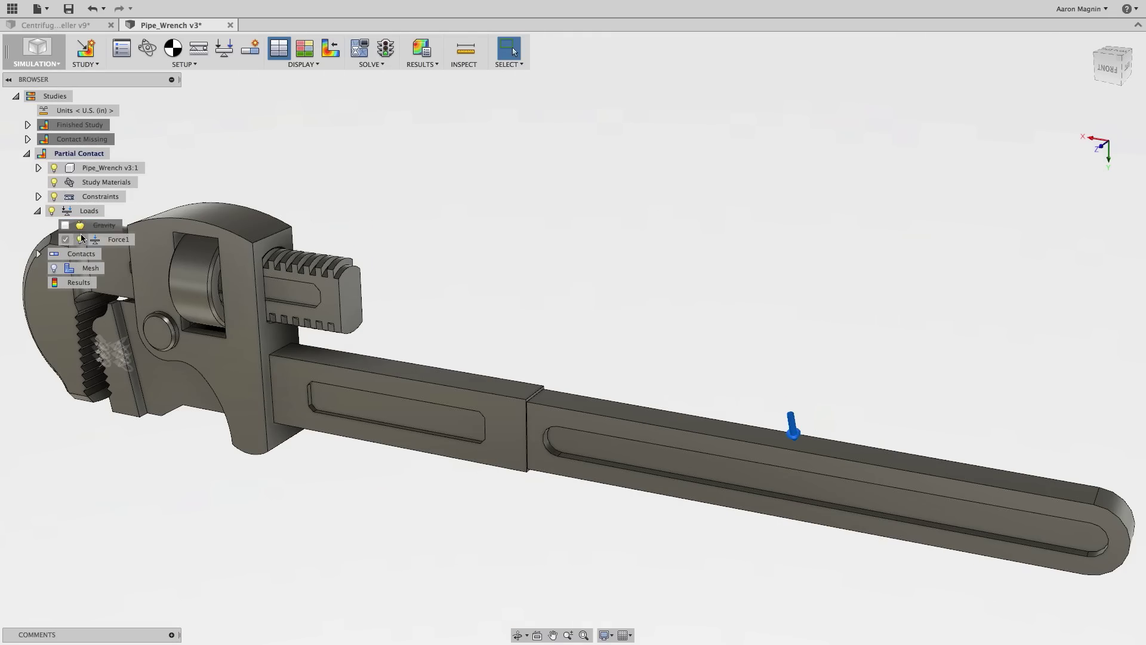
pyautogui.click(74, 239)
pyautogui.click(65, 238)
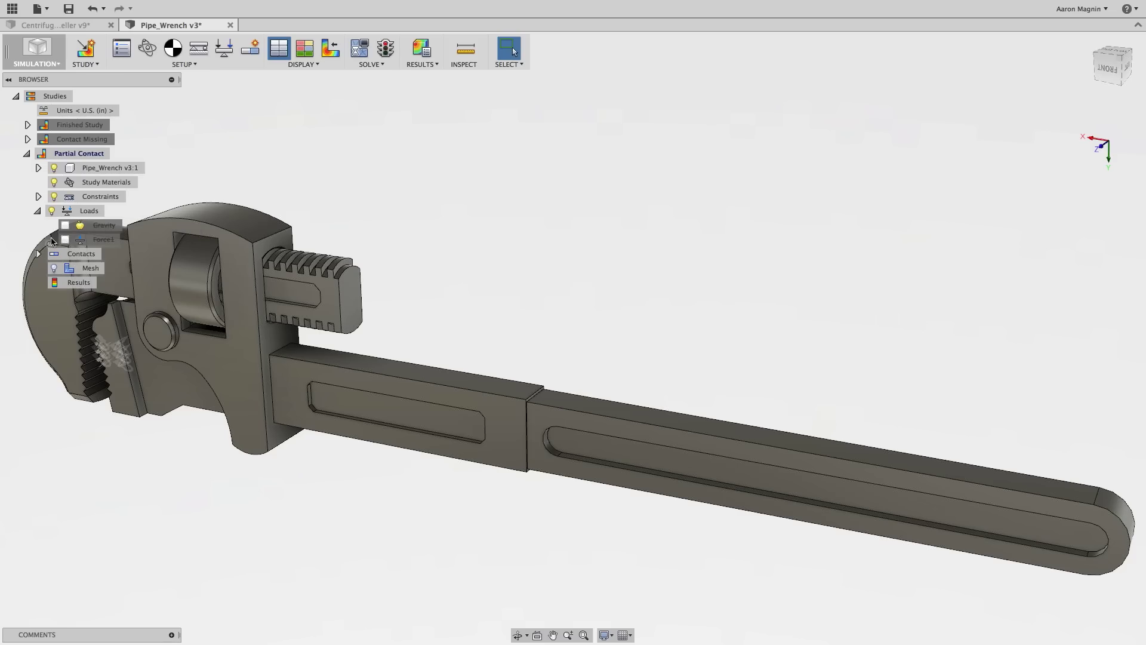
pyautogui.scroll(-3, 243, 213)
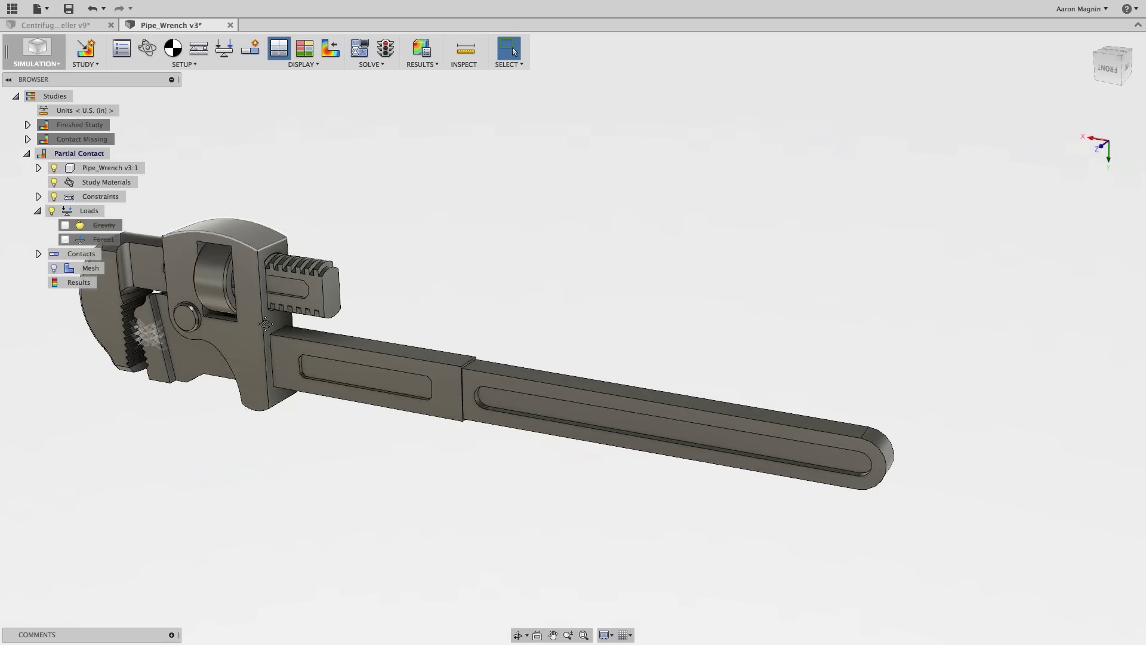
pyautogui.moveTo(244, 214); pyautogui.dragTo(255, 319, button='middle')
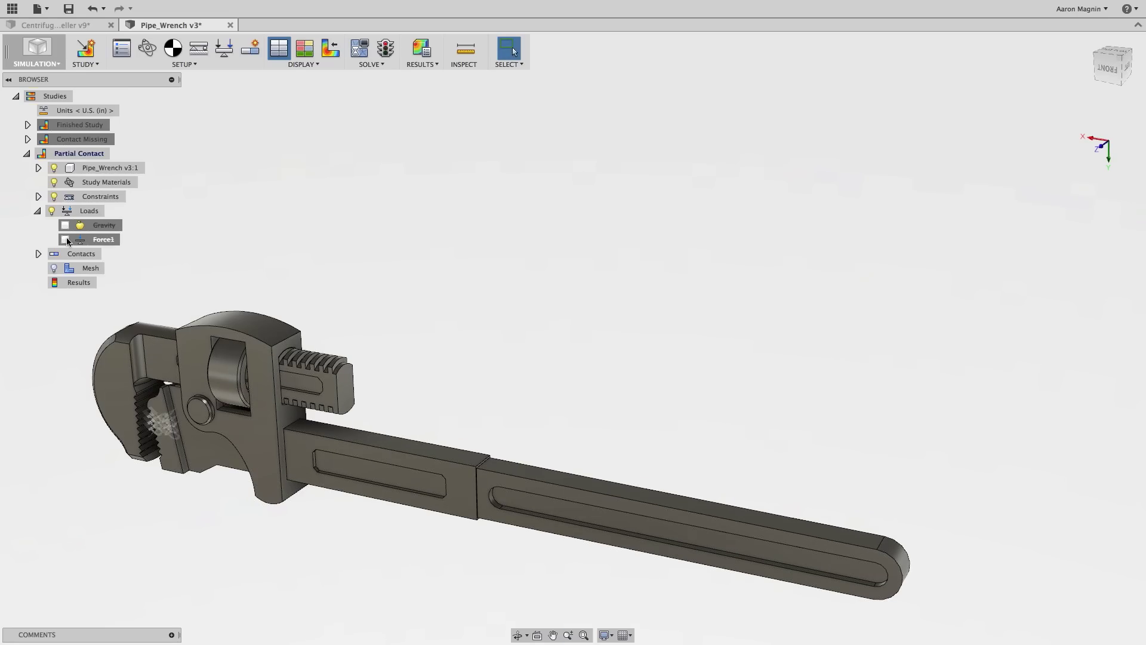
pyautogui.click(65, 239)
# Start a structural load of type Force on the handle's long upper face with a magnitude of 50 lbforce.
pyautogui.moveTo(543, 339); pyautogui.dragTo(552, 261, button='middle')
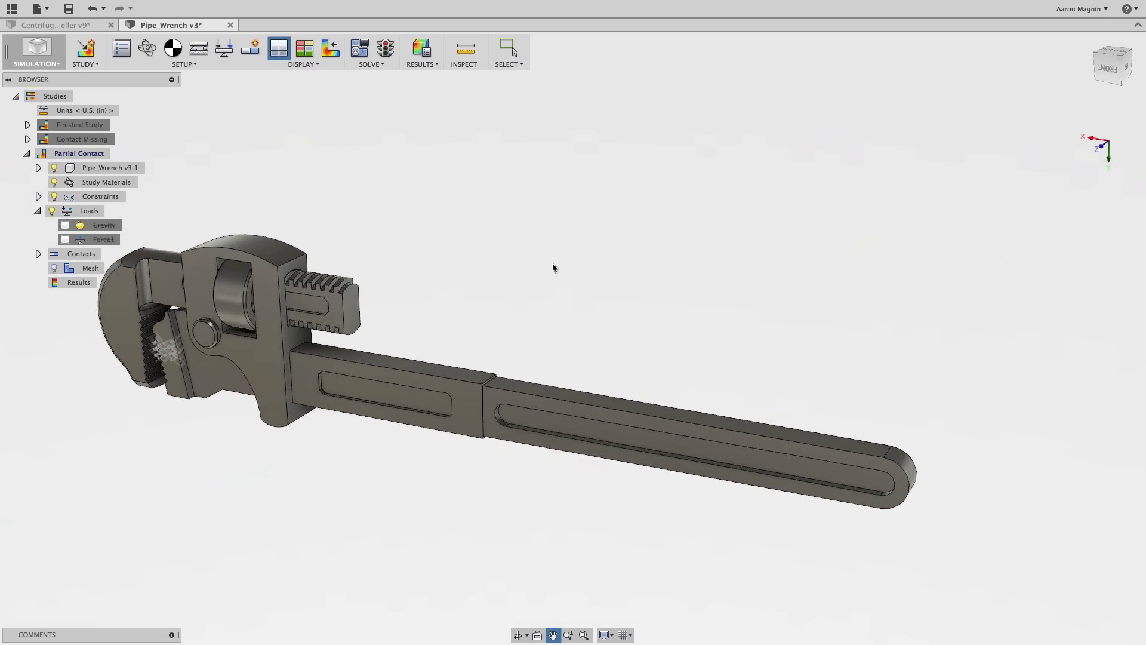
pyautogui.click(227, 46)
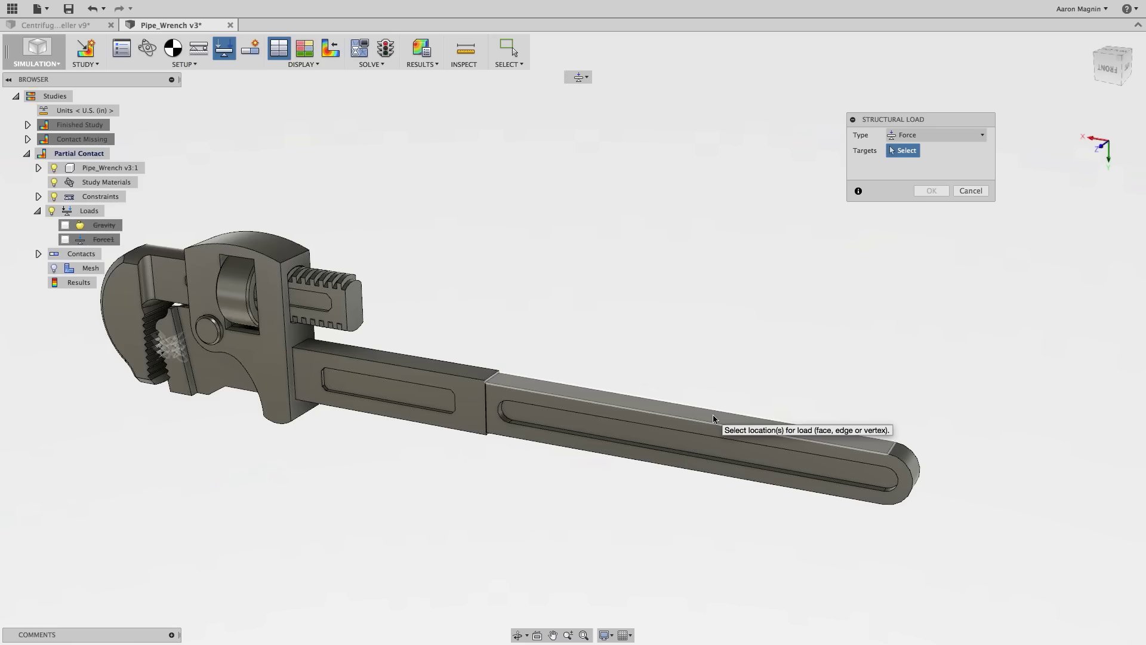
pyautogui.click(712, 416)
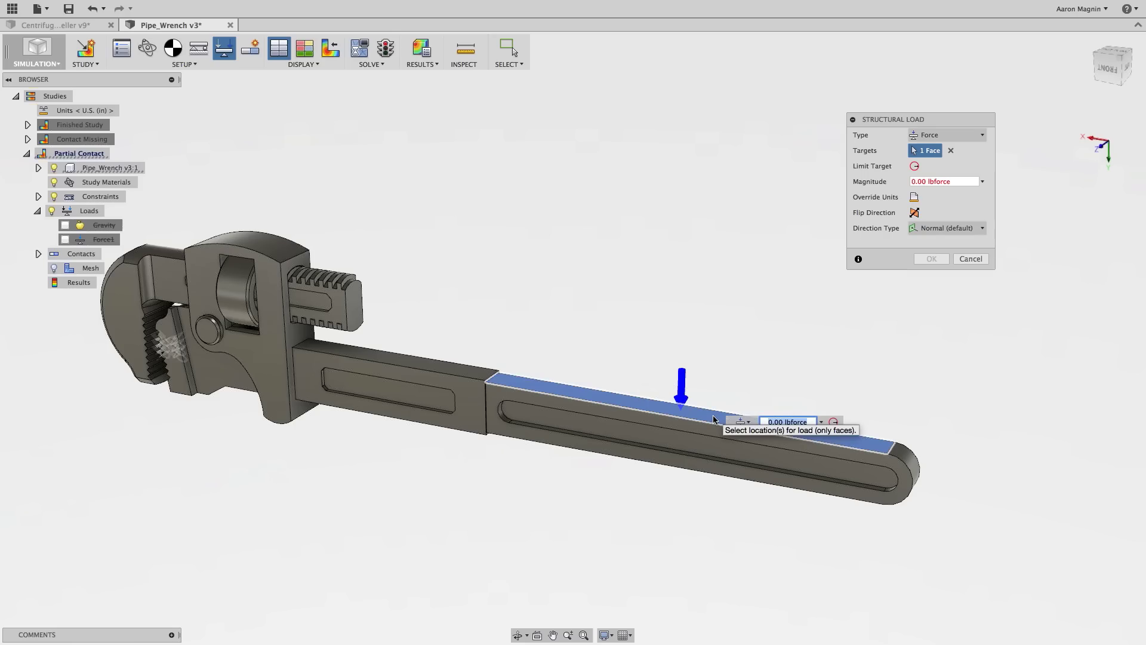
pyautogui.write('50')
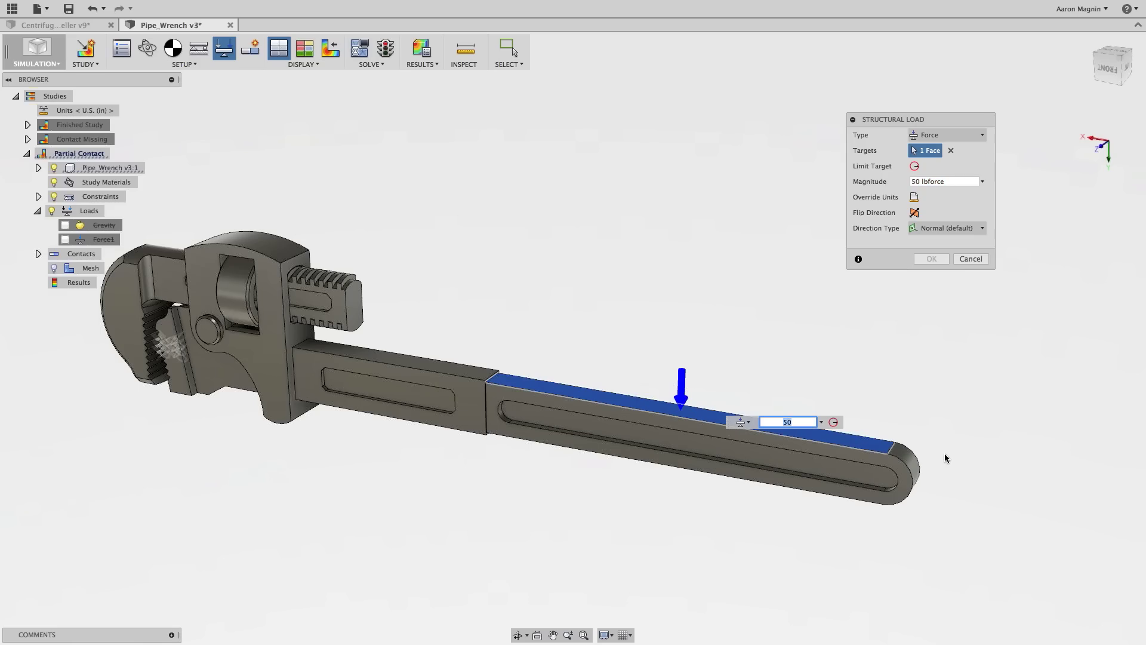
# Limit the force to a circular area of about 1.114 in radius near the handle's rounded end, and create the load.
pyautogui.click(835, 423)
pyautogui.click(834, 423)
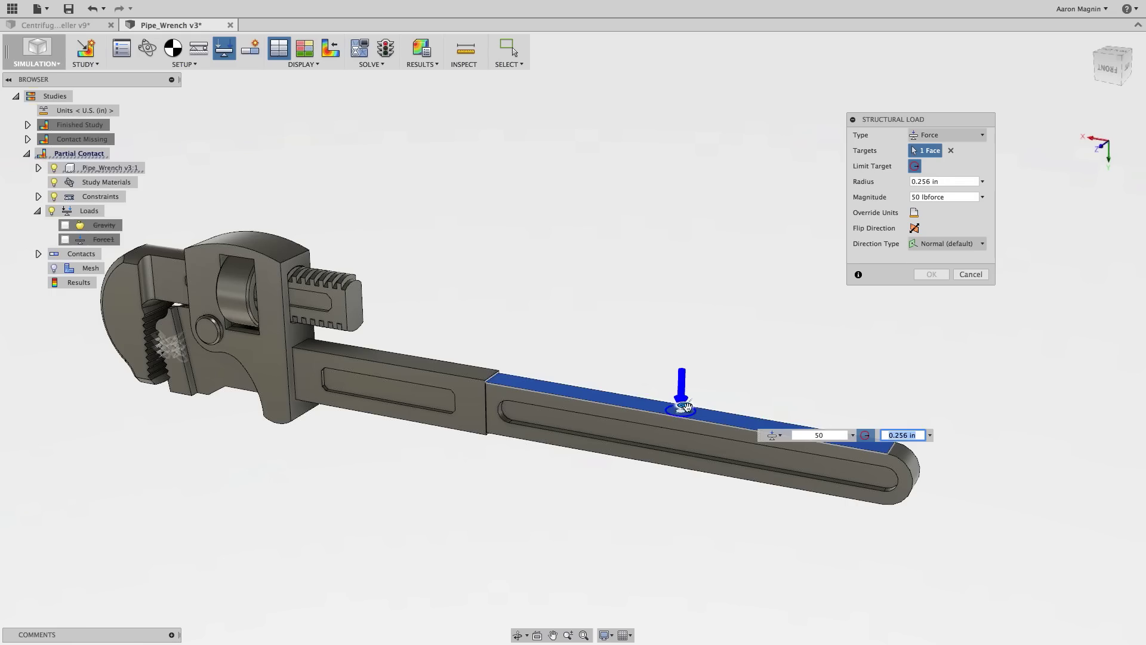
pyautogui.moveTo(688, 409); pyautogui.dragTo(820, 435)
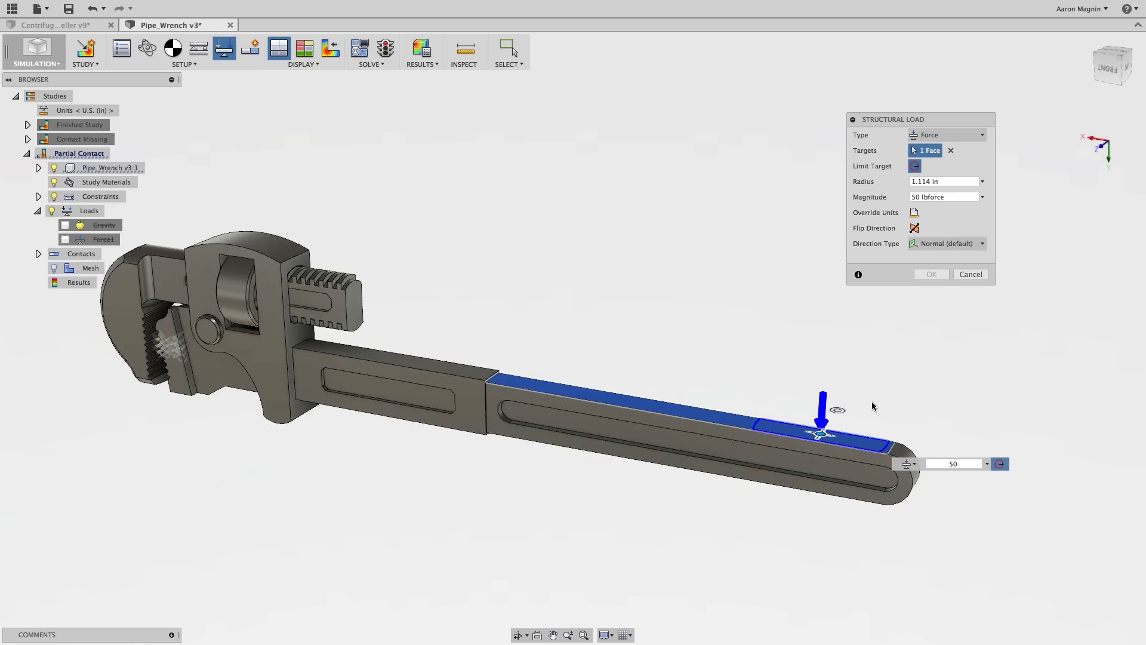
pyautogui.keyDown('shift'); pyautogui.moveTo(872, 408); pyautogui.dragTo(816, 225, button='middle'); pyautogui.keyUp('shift')
pyautogui.scroll(5, 754, 351)
pyautogui.moveTo(794, 356); pyautogui.dragTo(790, 354, button='middle')
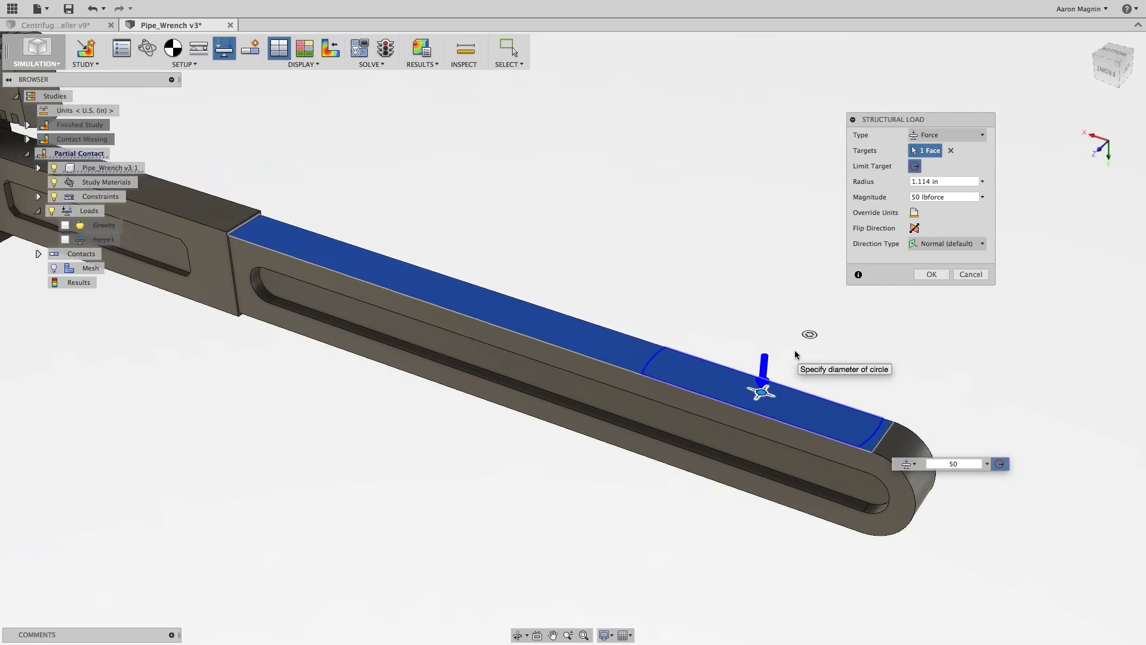
pyautogui.click(930, 276)
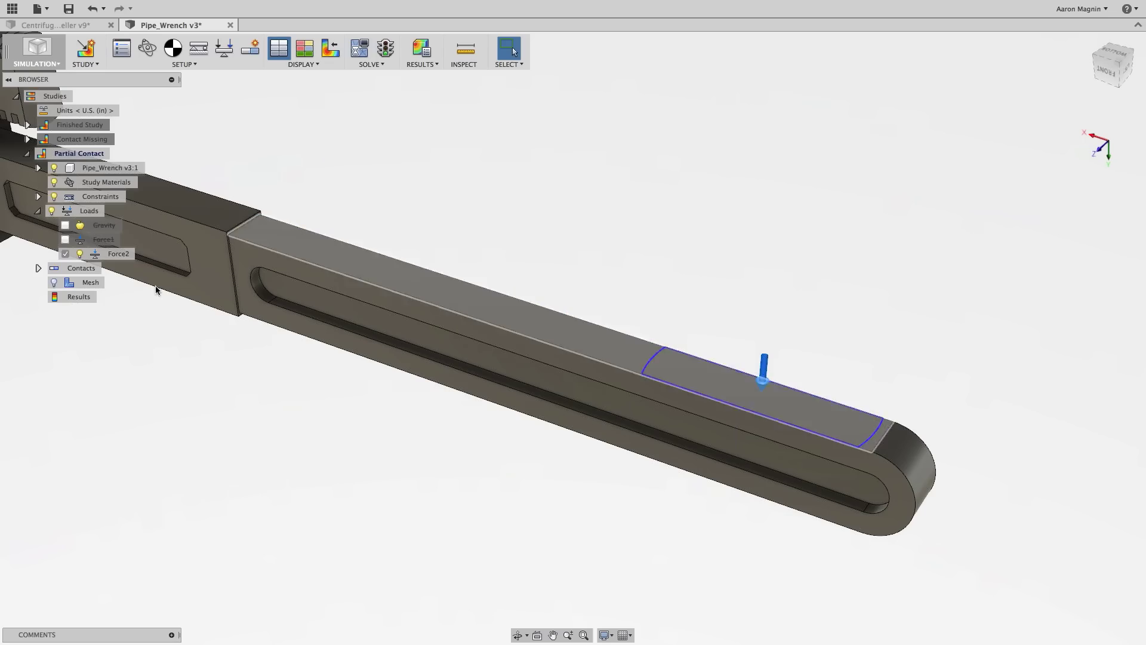
# Suppress the Force2 load in the Partial Contact study.
pyautogui.click(65, 254)
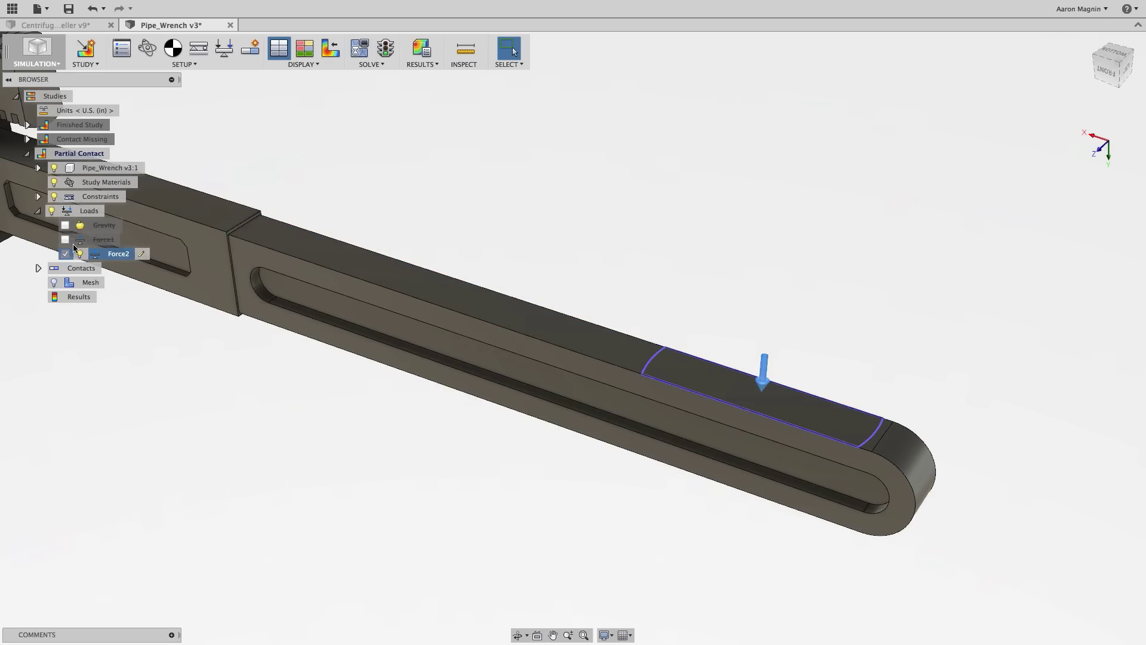
pyautogui.rightClick(90, 211)
pyautogui.click(317, 126)
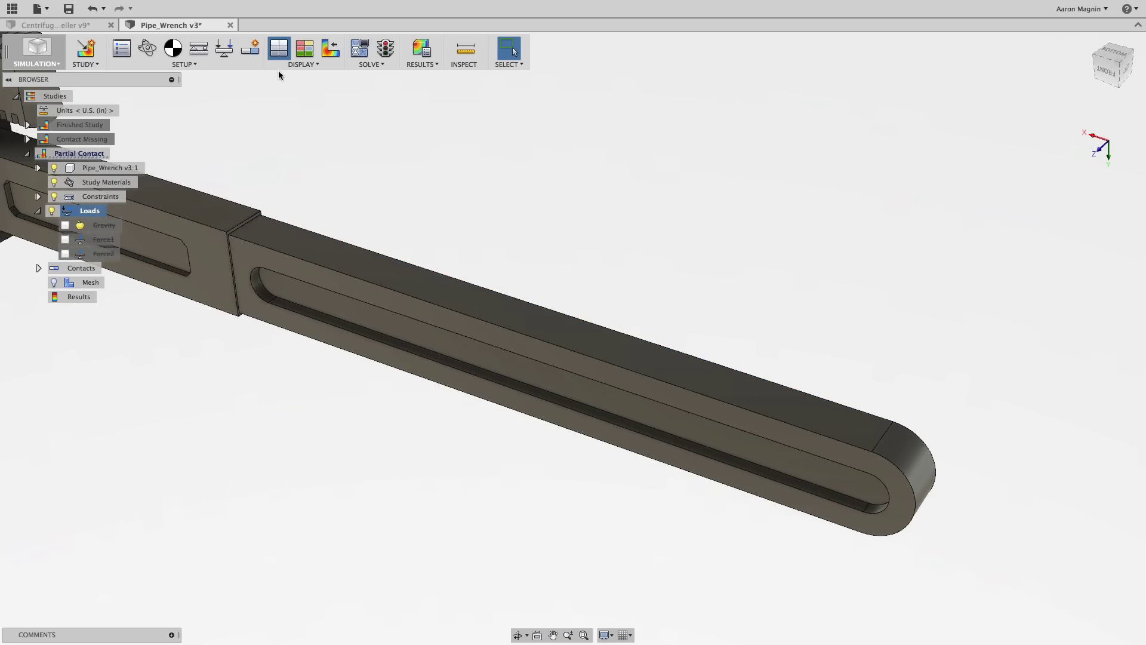
# Start a new Force load on the handle's long upper face and set its magnitude to 500 lbforce.
pyautogui.rightClick(89, 210)
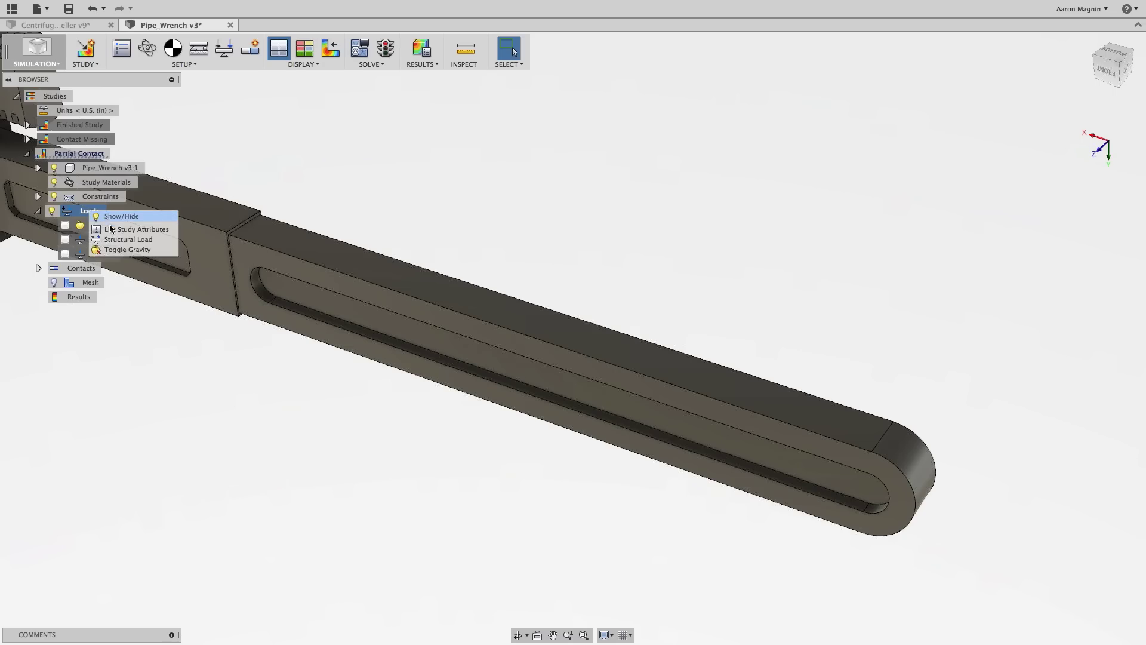
pyautogui.click(717, 320)
pyautogui.click(719, 380)
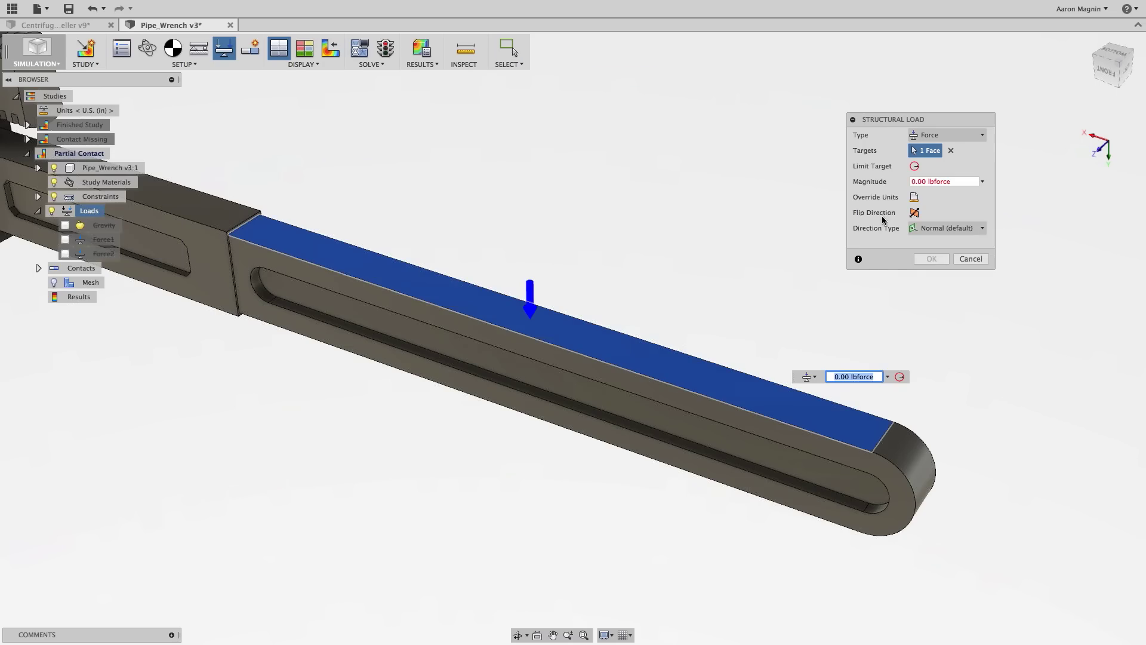
pyautogui.click(968, 229)
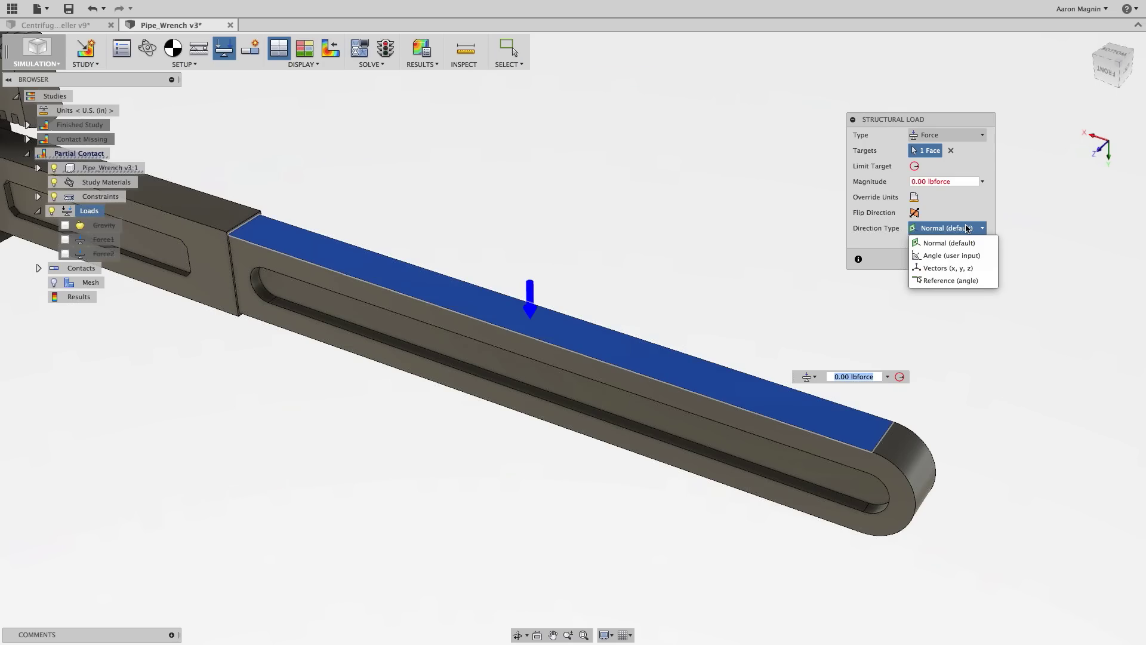
pyautogui.click(928, 181)
pyautogui.moveTo(918, 182); pyautogui.dragTo(796, 190)
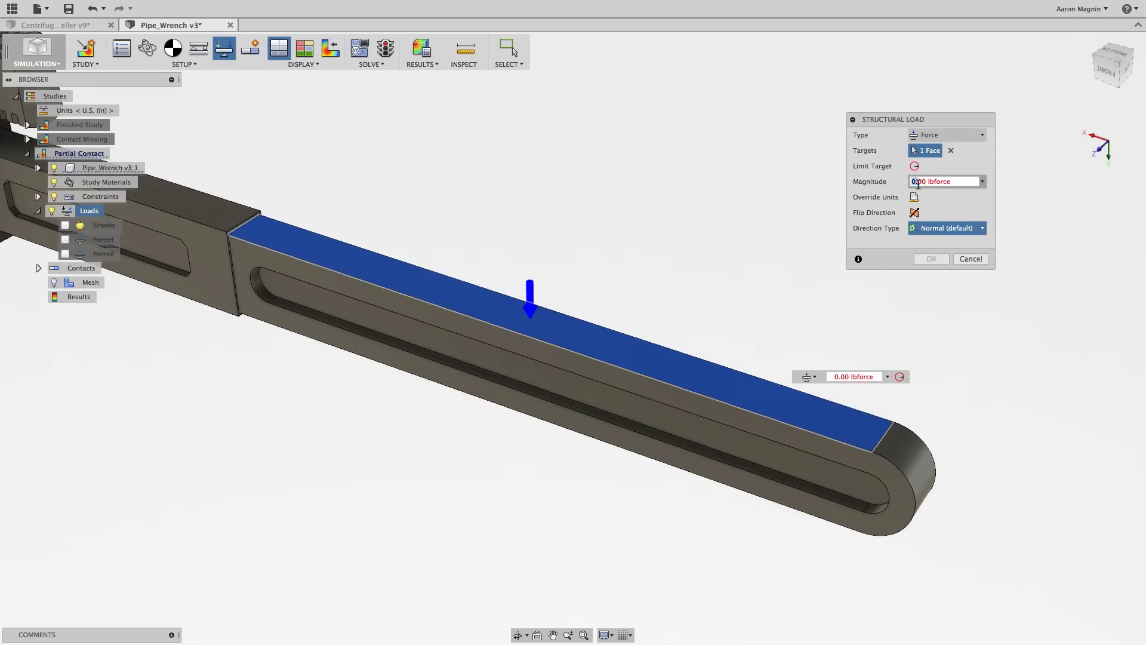
pyautogui.write('500')
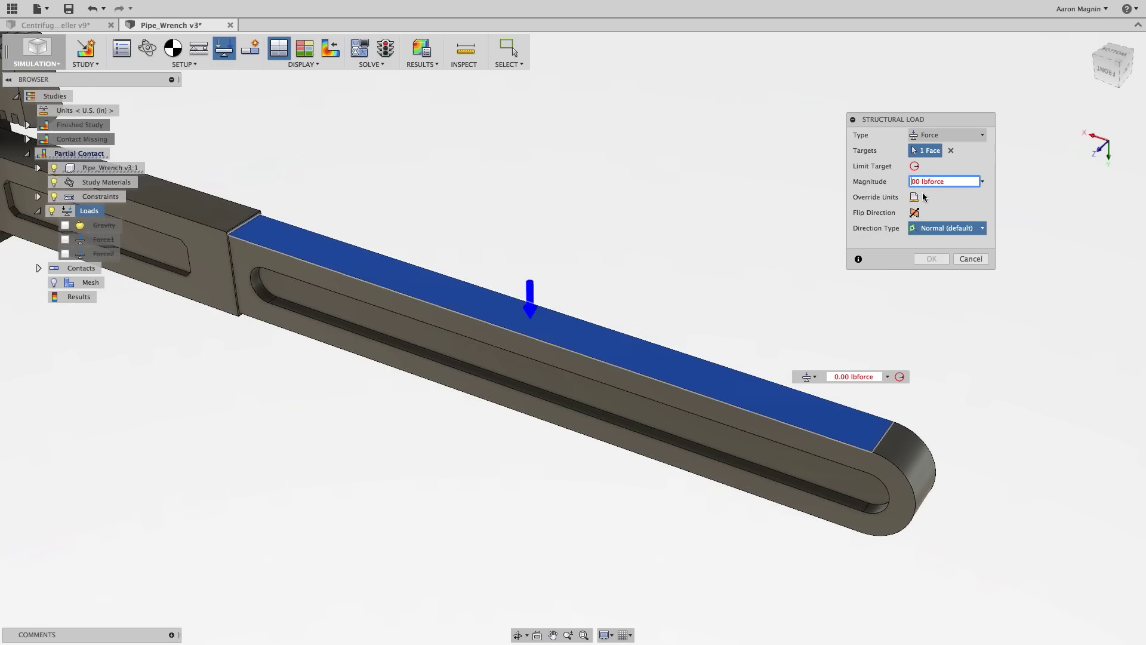
# Set the force's direction type to Angle (user input) and rotate it to about X -20.2, Y 22.8 and Z -15.0 deg.
pyautogui.click(942, 229)
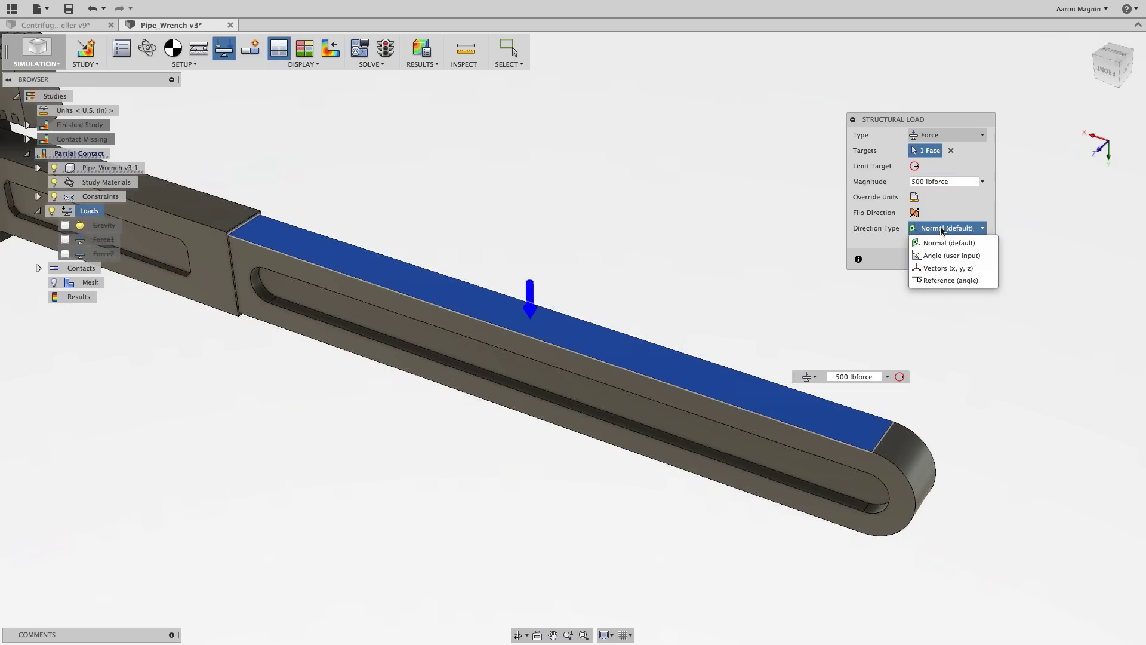
pyautogui.click(951, 256)
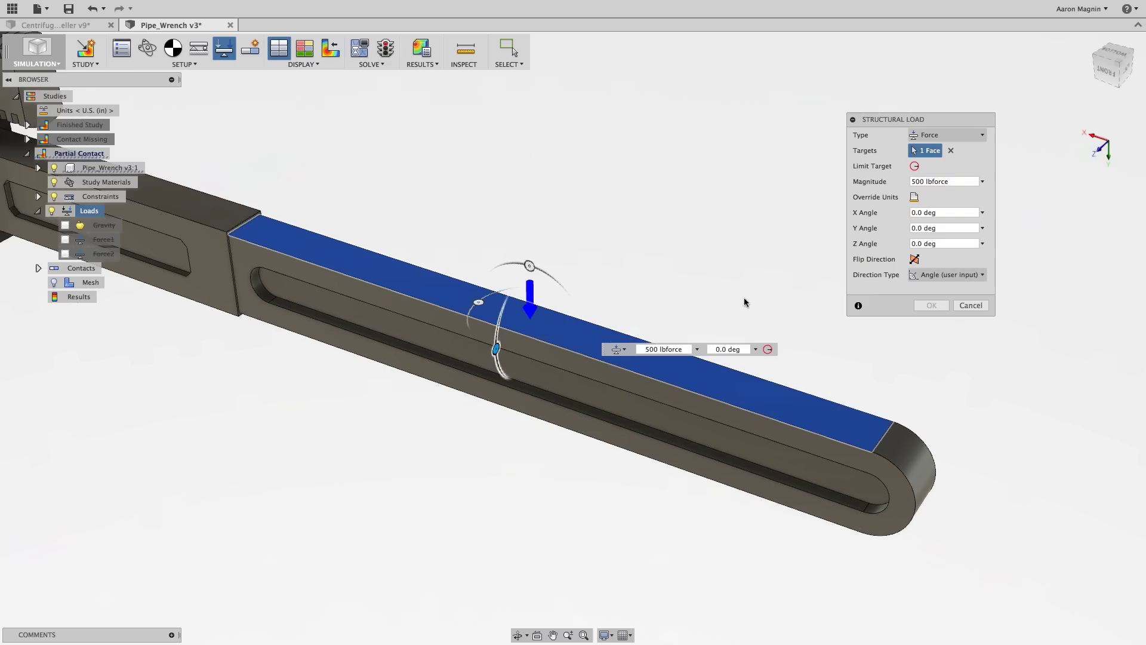
pyautogui.moveTo(496, 343); pyautogui.dragTo(471, 406)
pyautogui.moveTo(479, 301); pyautogui.dragTo(501, 272)
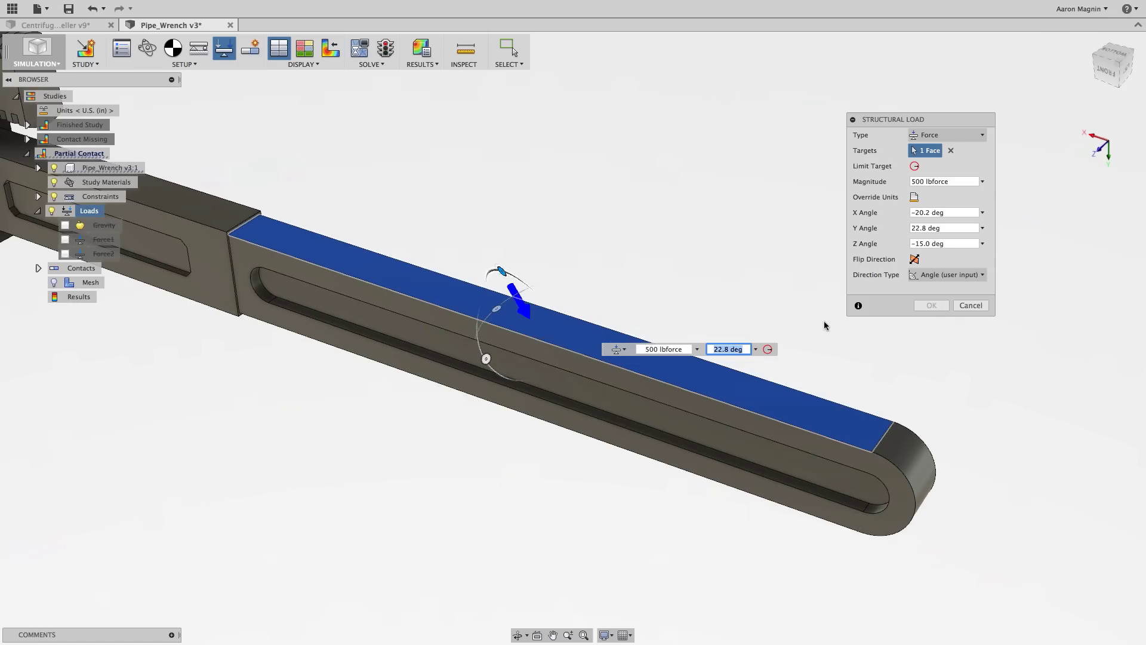
# Change the force's direction type to Vectors (x, y, z) and look over its Fx and Fy components.
pyautogui.click(949, 276)
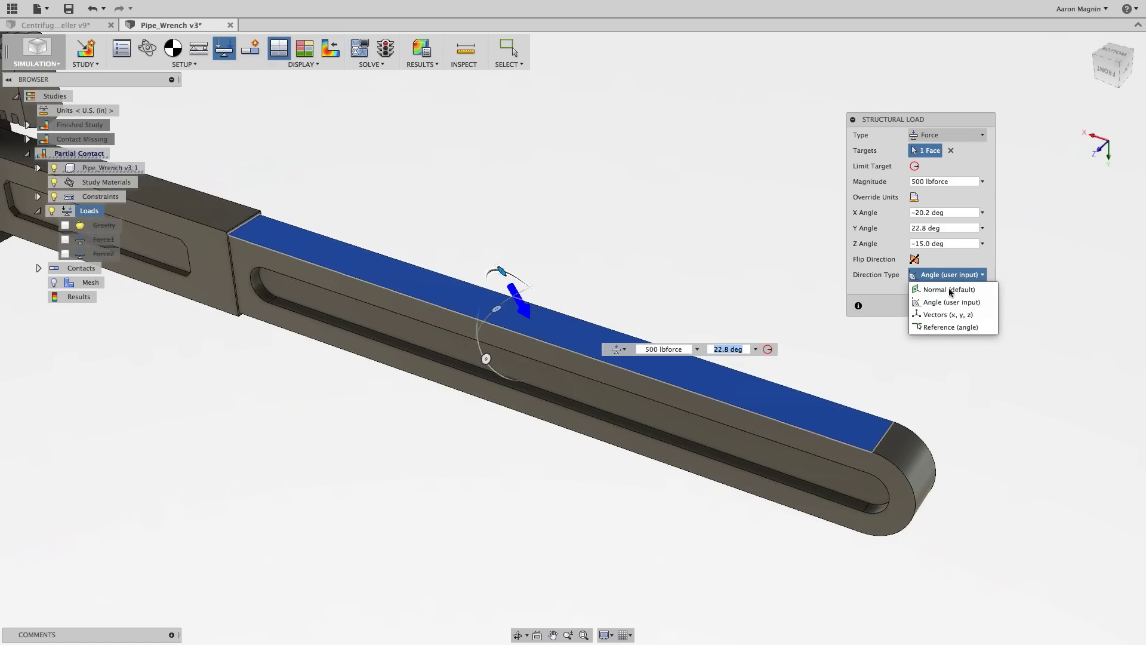
pyautogui.click(949, 315)
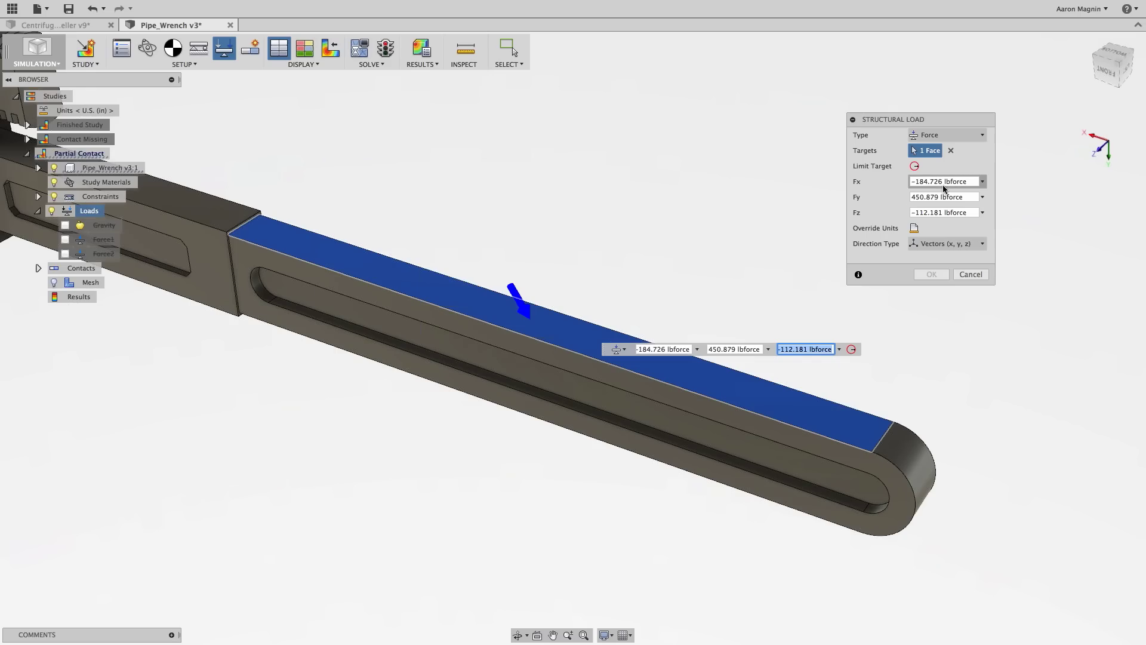
pyautogui.click(968, 182)
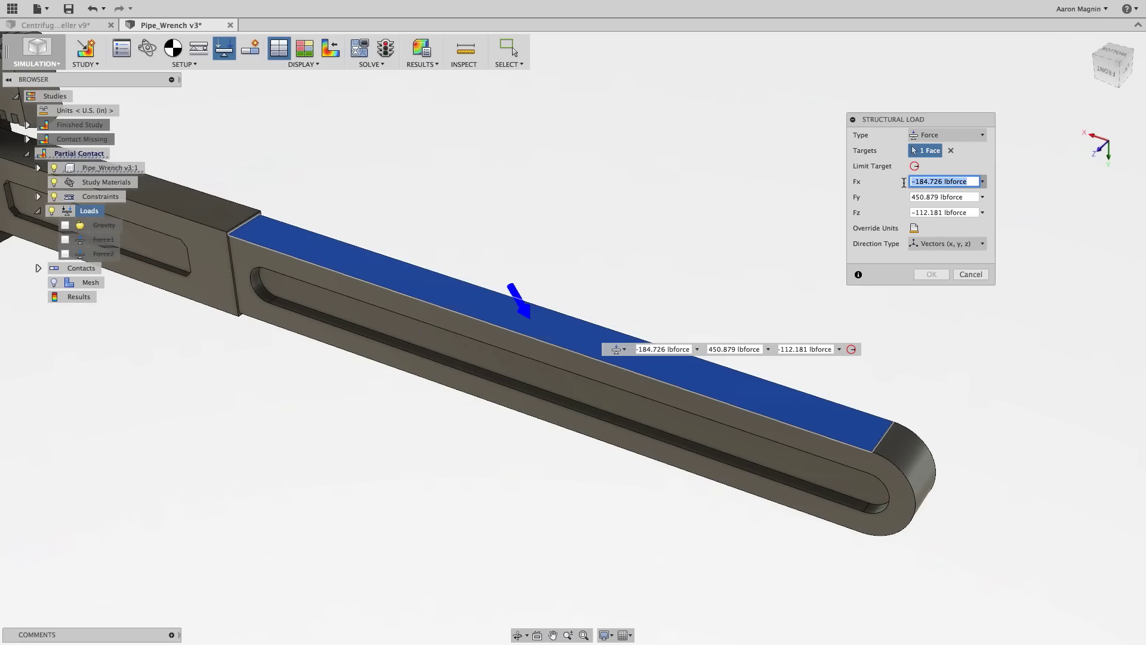
pyautogui.click(973, 197)
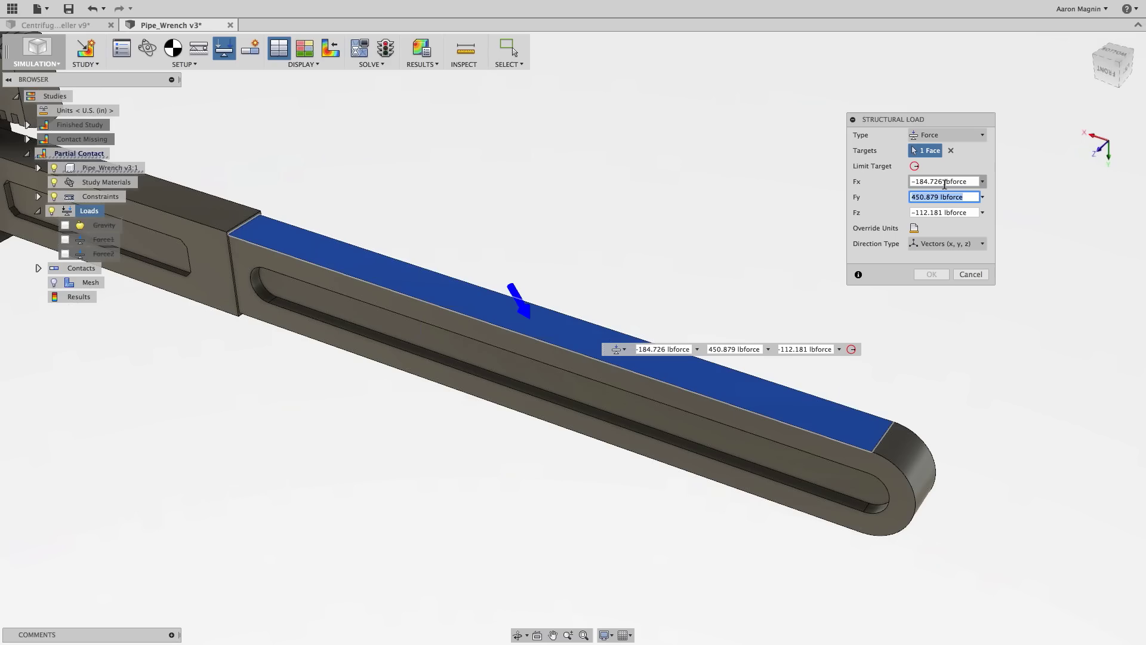
# Try the Reference (angle) direction type with the short vertical edge at the handle's shoulder as reference, and cancel the load.
pyautogui.click(982, 244)
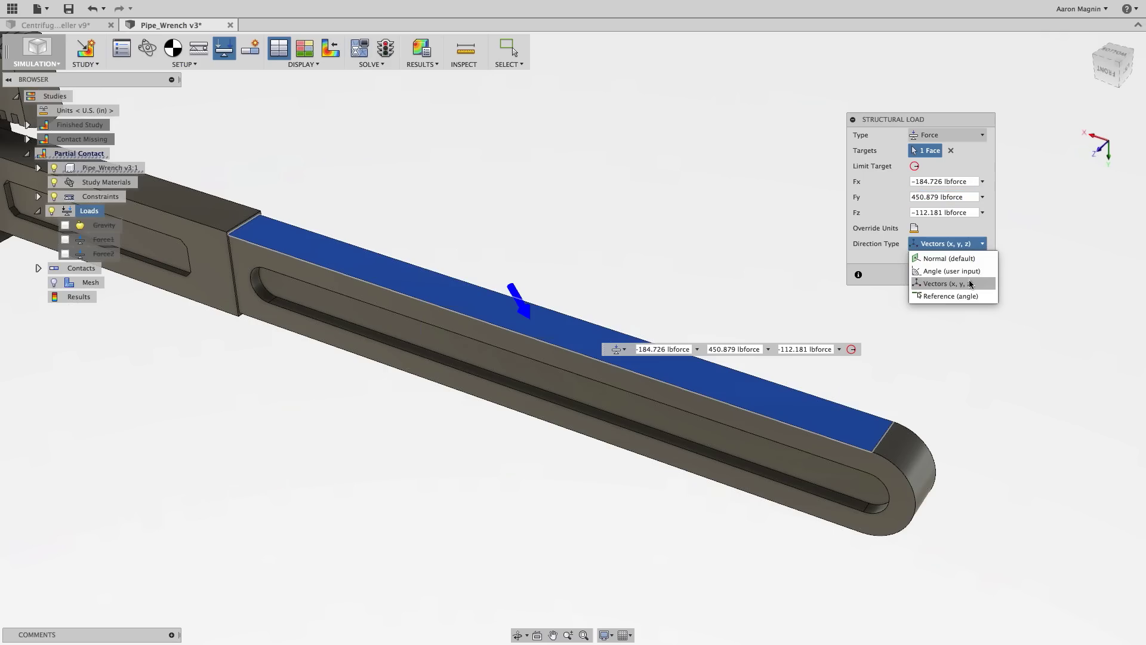
pyautogui.click(968, 296)
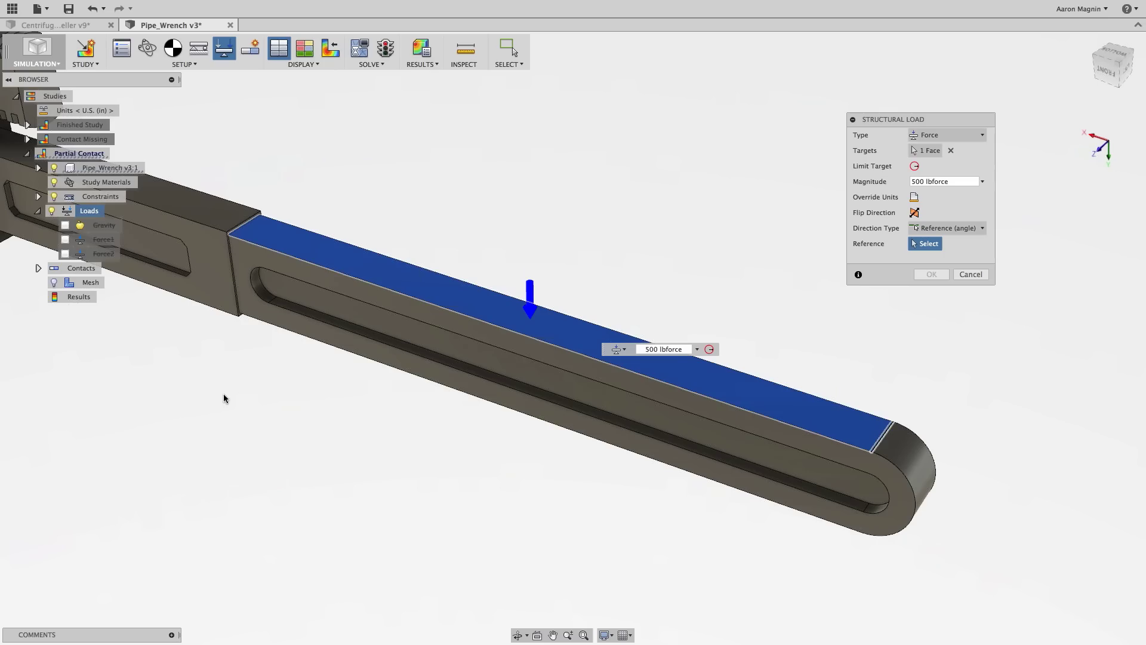
pyautogui.click(231, 263)
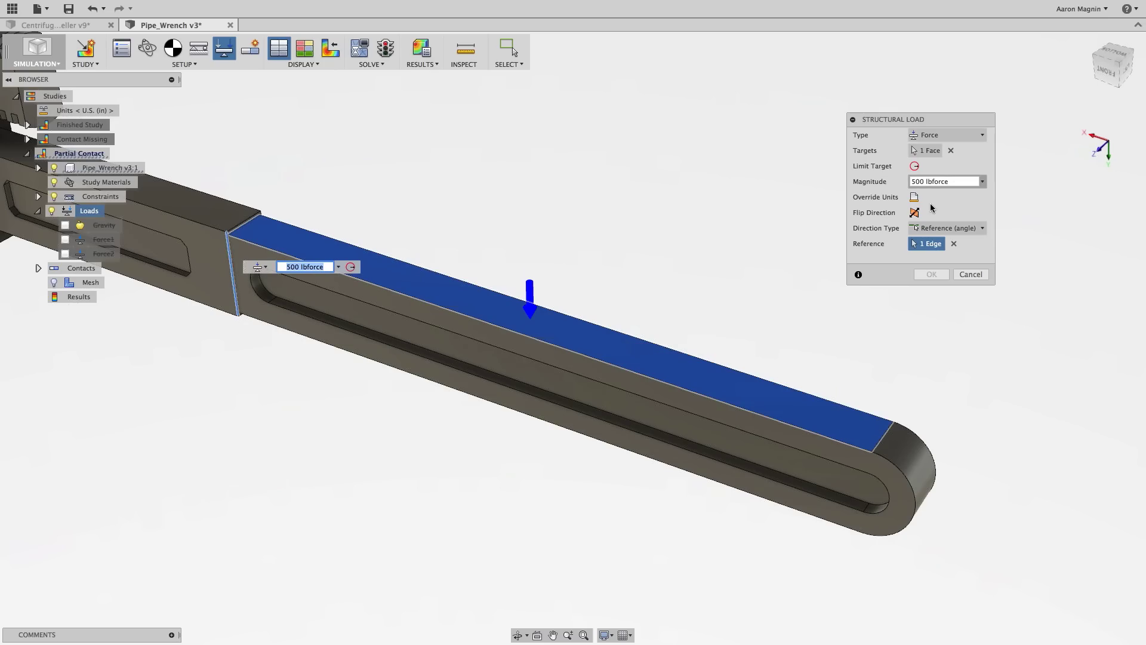
pyautogui.click(971, 275)
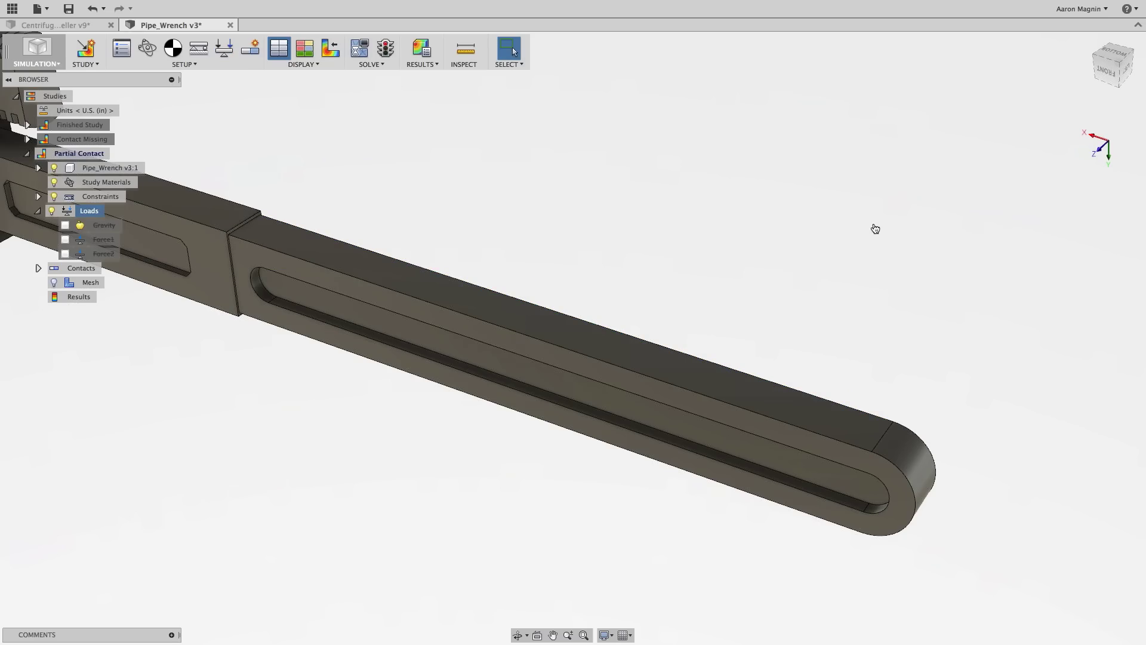
pyautogui.press('super+Tab')
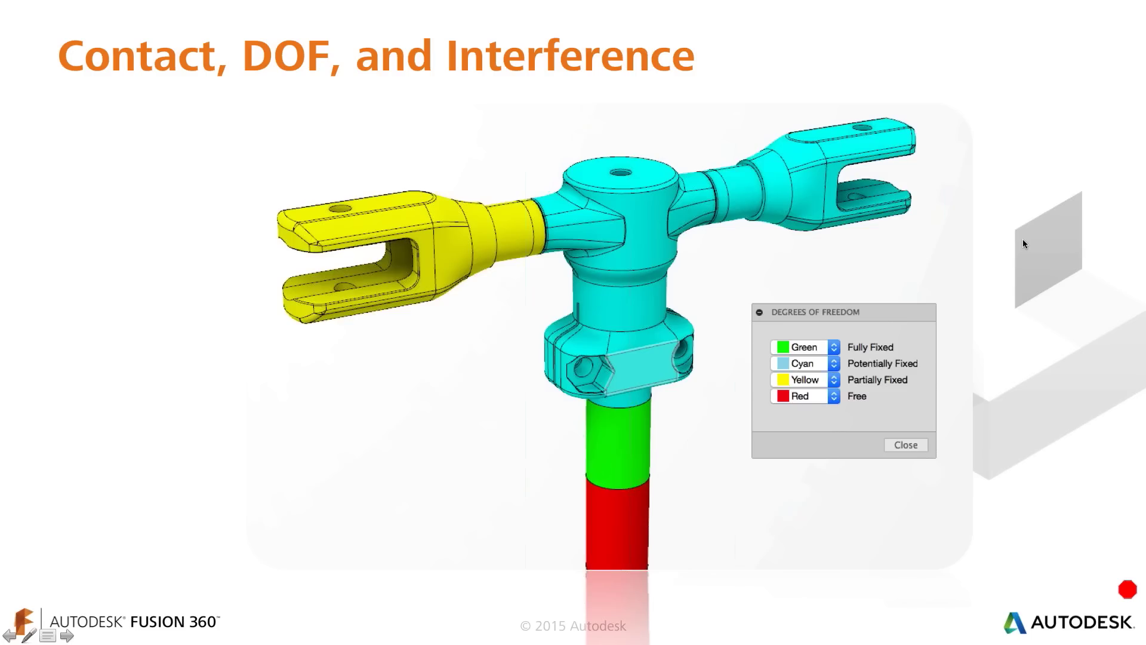
pyautogui.press('Right')
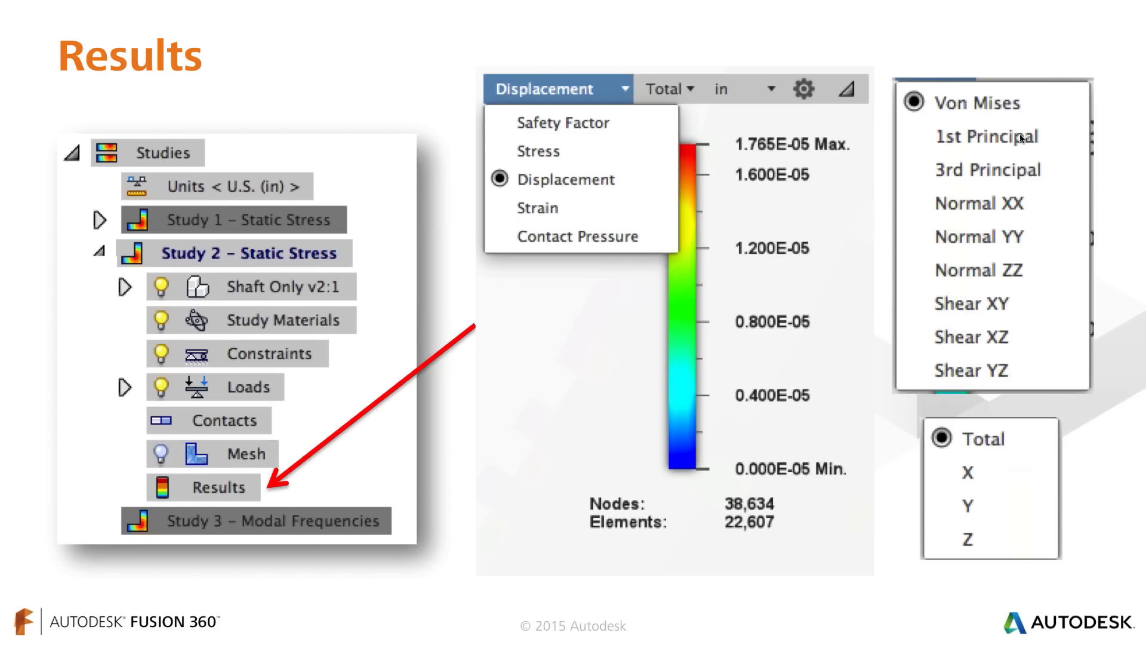
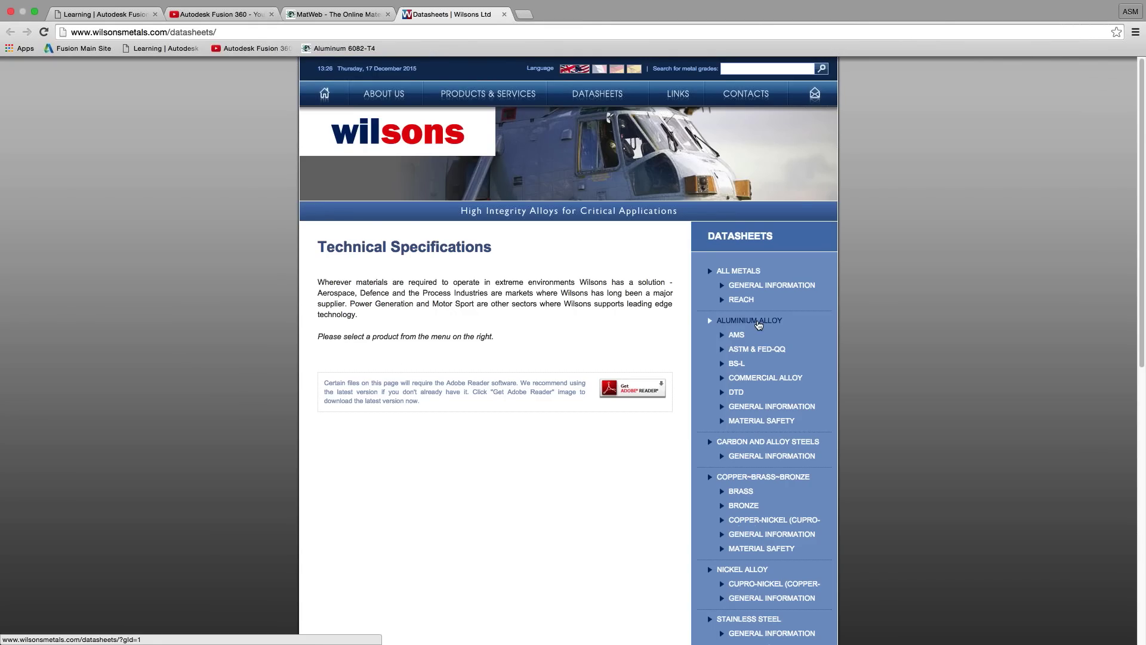
# List the Aluminium Alloy datasheets on the Wilsons site and open the QQ-A-250/11 T651 Plate specification.
pyautogui.click(759, 325)
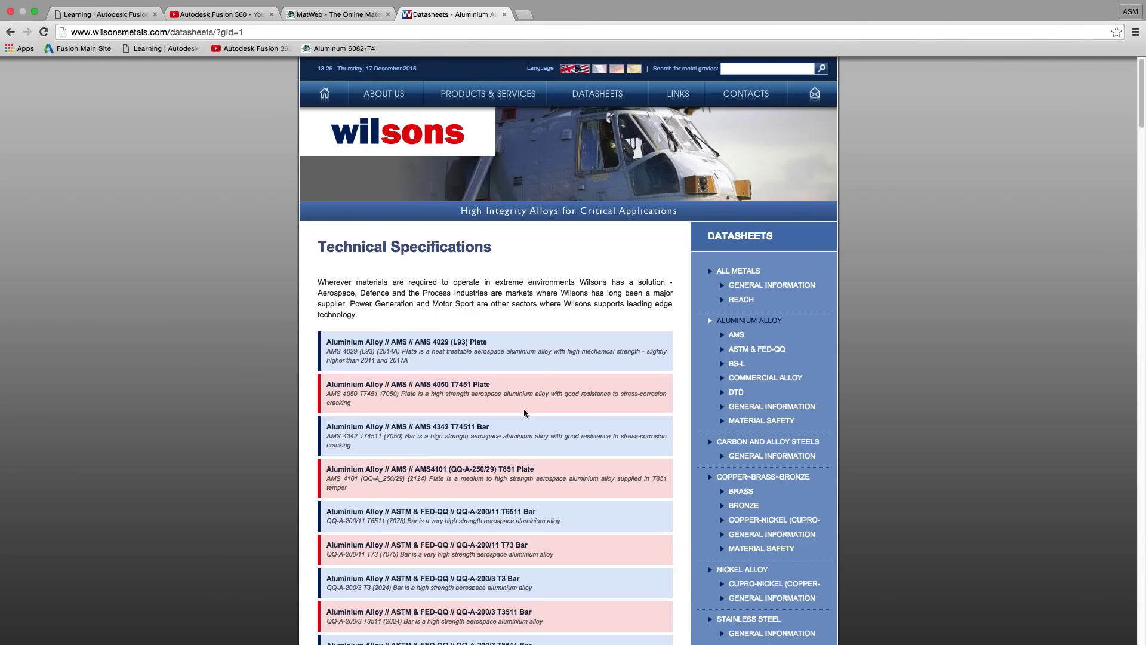
pyautogui.scroll(-5, 523, 412)
pyautogui.scroll(-4, 524, 412)
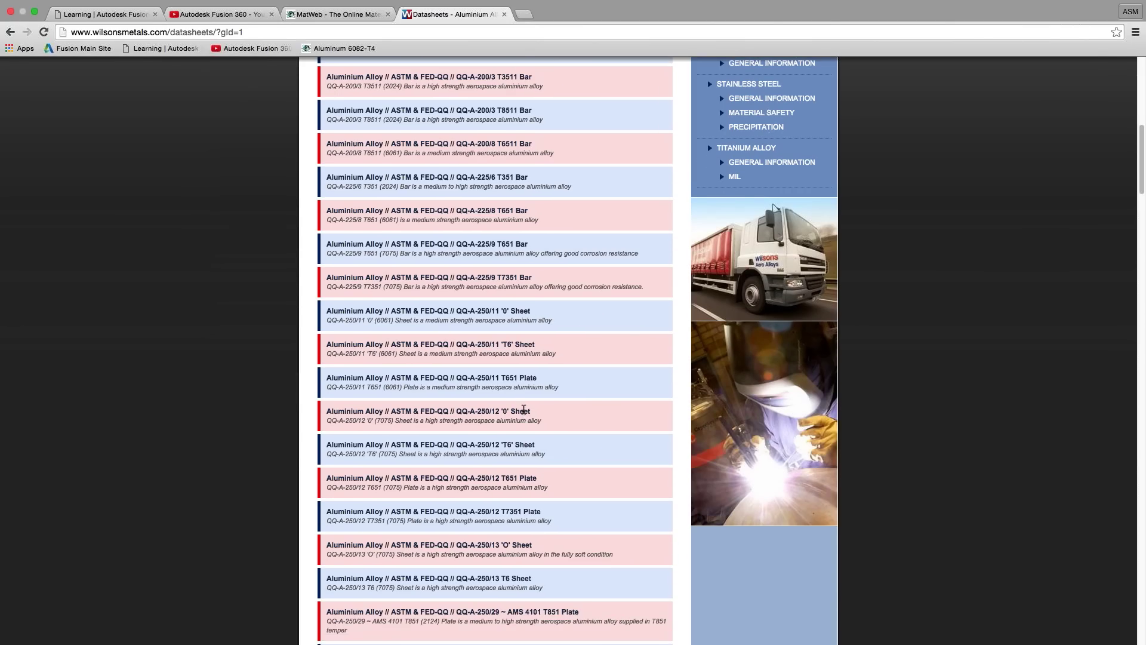
pyautogui.click(524, 412)
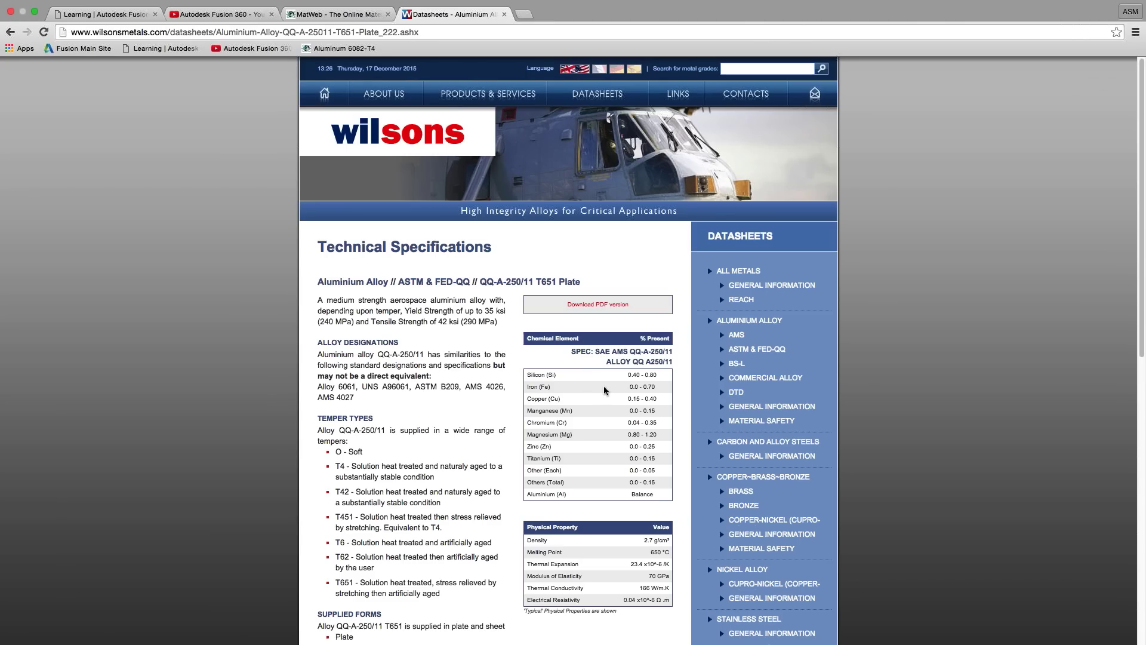
# Examine the alloy's chemical composition table and its physical properties, including modulus of elasticity and thermal conductivity.
pyautogui.moveTo(660, 503); pyautogui.dragTo(528, 376)
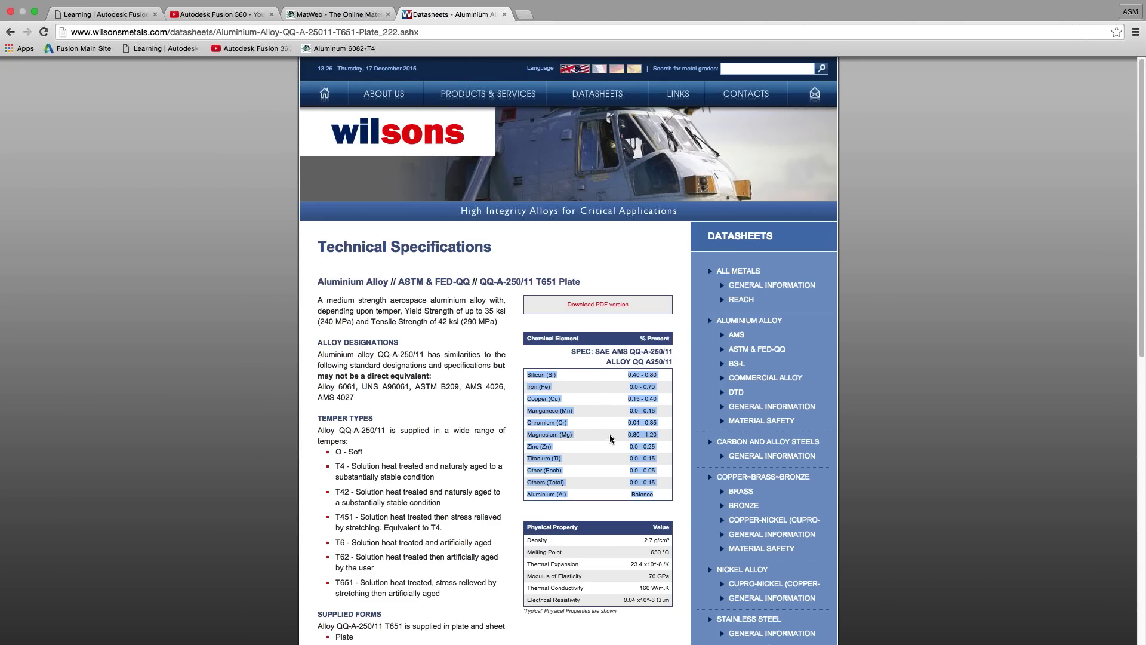
pyautogui.scroll(-3, 565, 412)
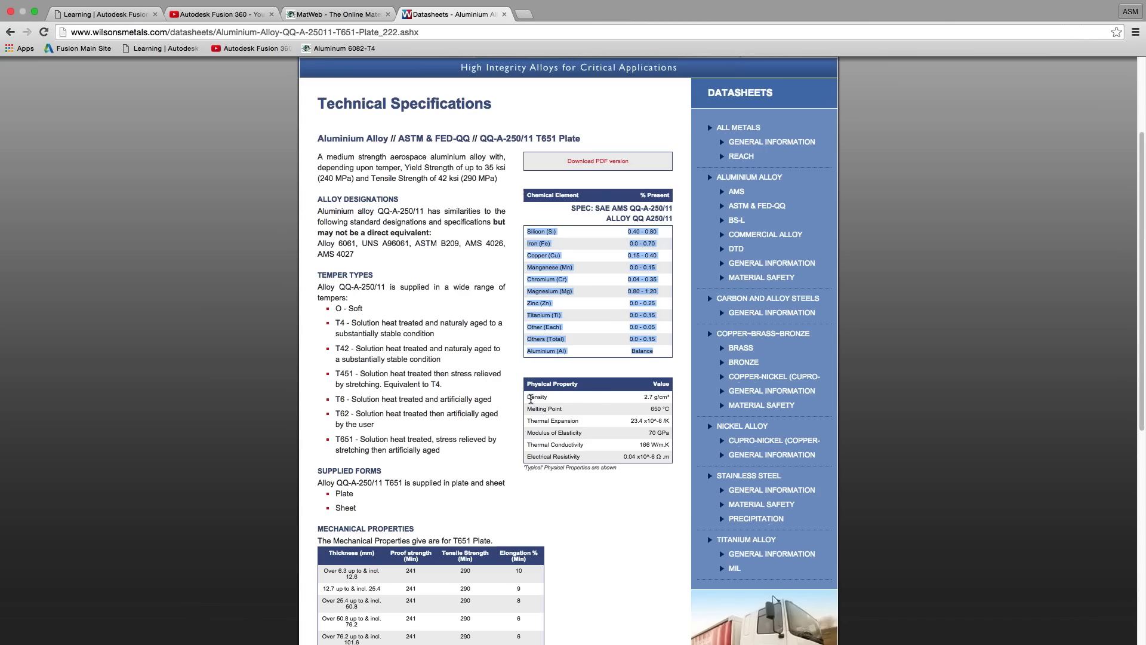
pyautogui.moveTo(606, 407); pyautogui.dragTo(653, 439)
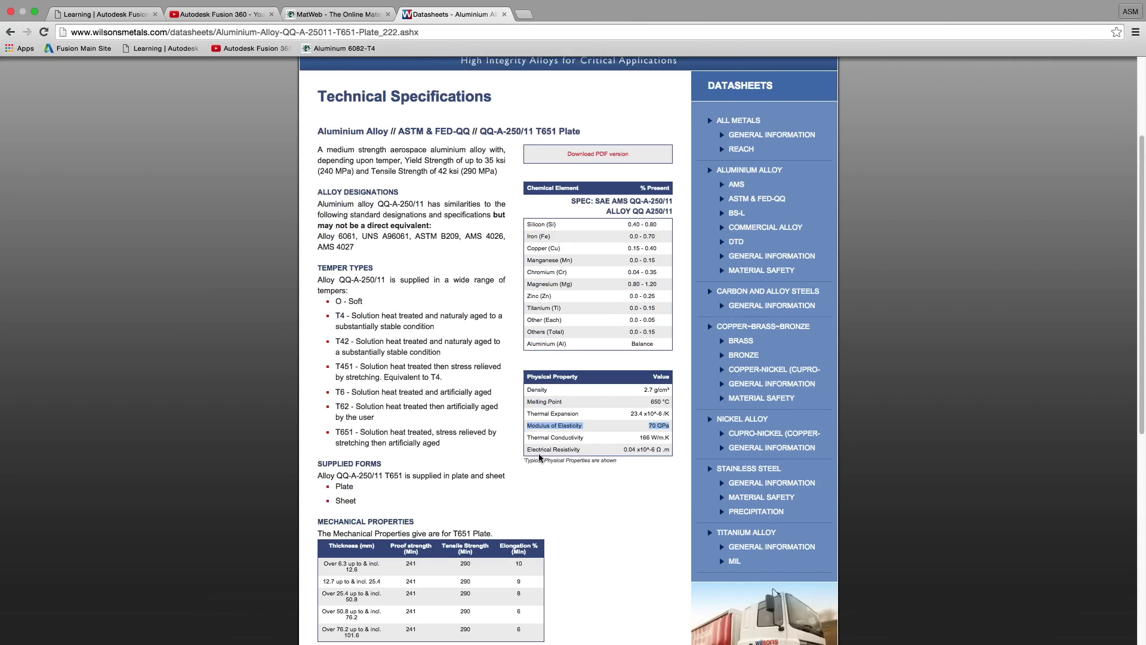
pyautogui.scroll(-1, 540, 388)
pyautogui.click(551, 405)
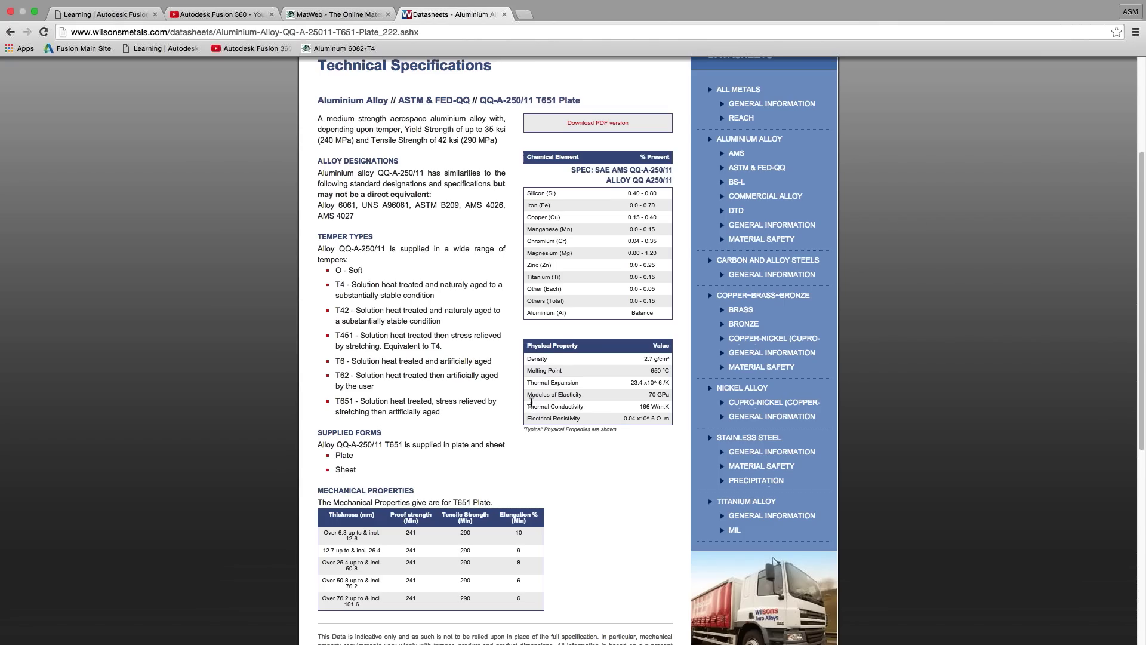
pyautogui.moveTo(527, 406); pyautogui.dragTo(617, 420)
pyautogui.click(617, 420)
# Switch to Fusion 360, open the physical materials manager from the Finished Study's materials, and enlarge its window in the open canvas area.
pyautogui.press('super+Tab')
pyautogui.press('Tab')
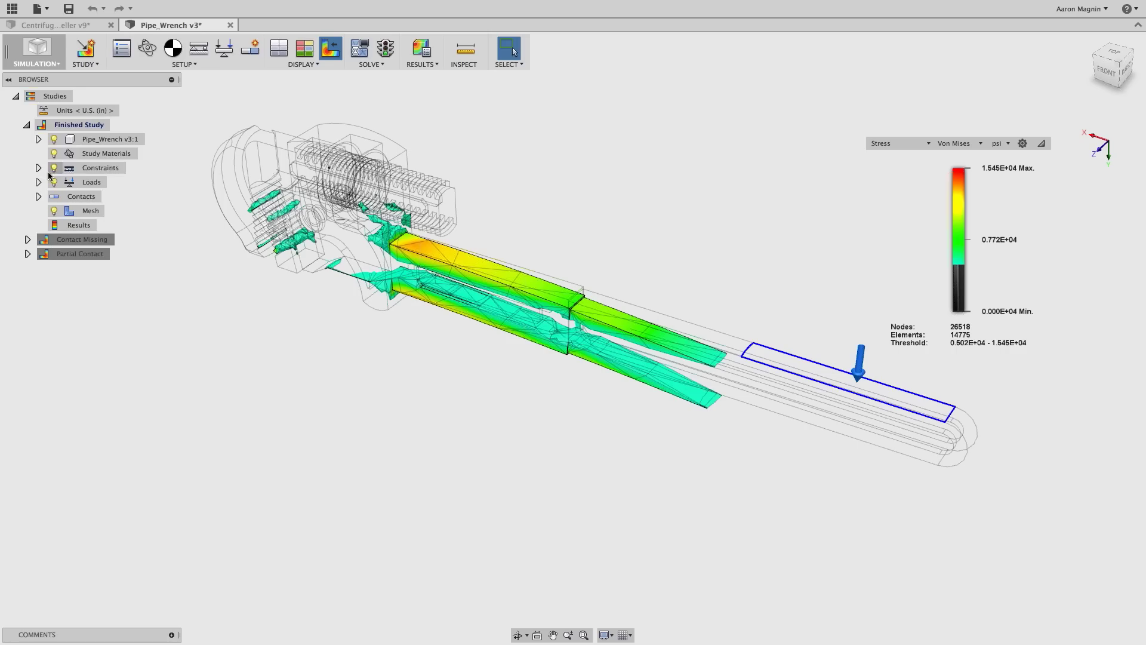
pyautogui.click(96, 153)
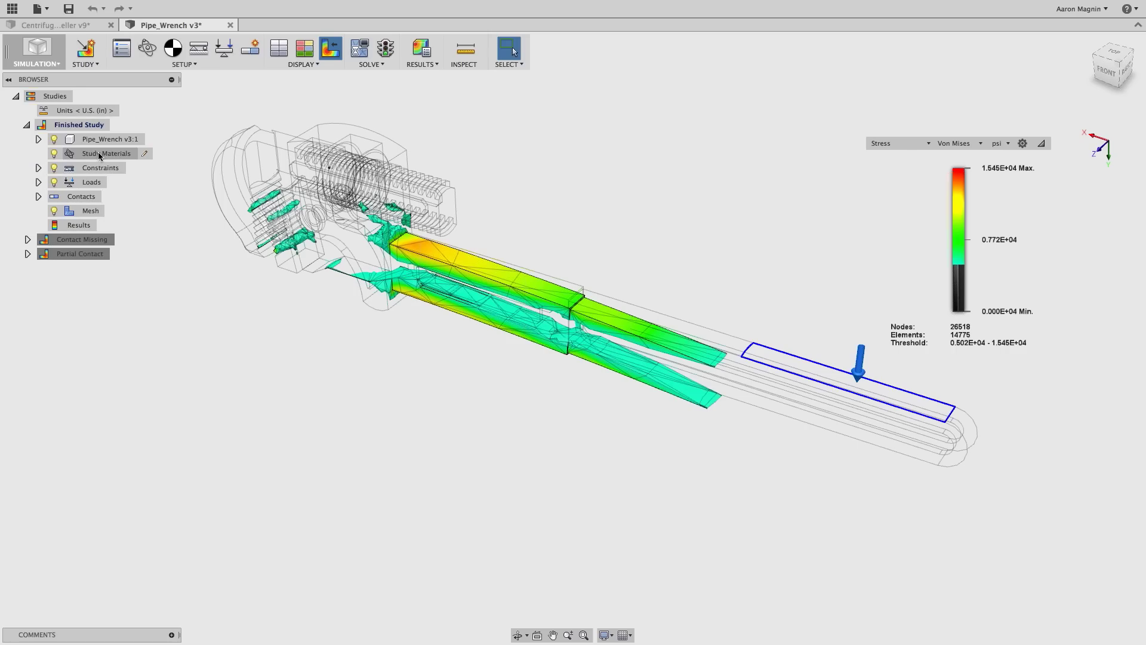
pyautogui.rightClick(108, 158)
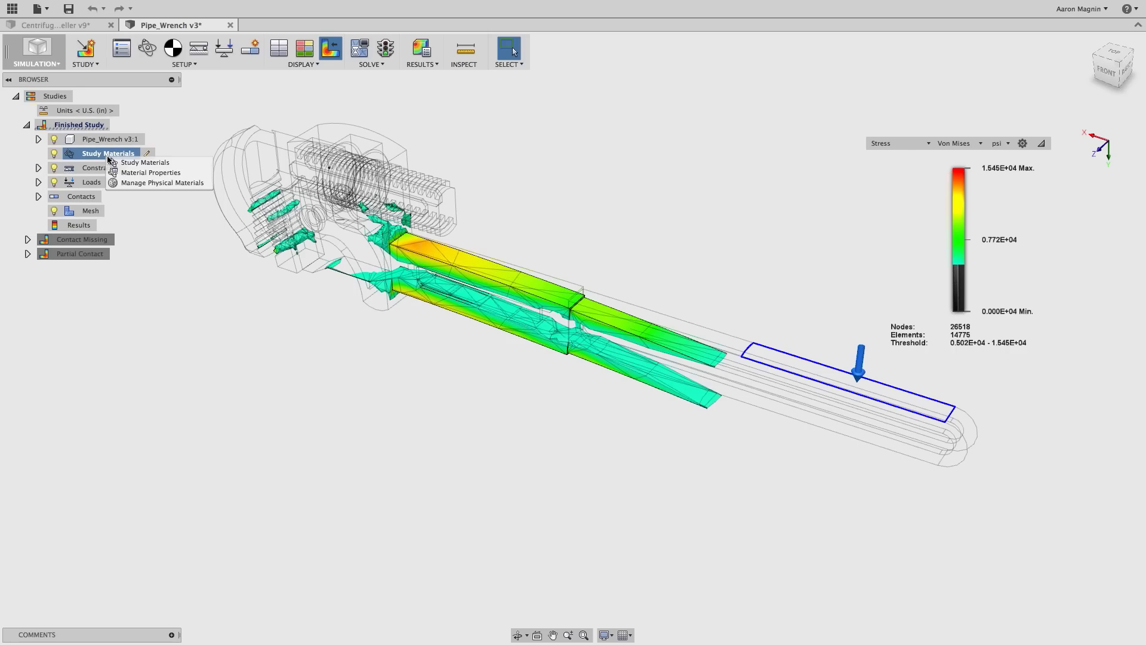
pyautogui.click(135, 184)
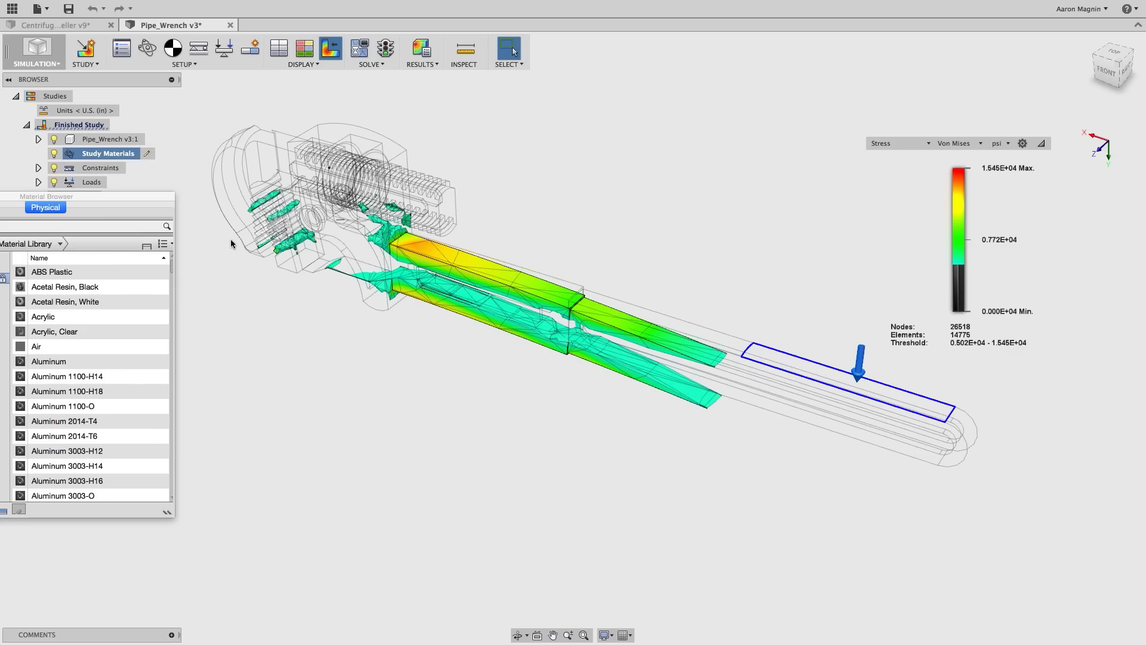
pyautogui.moveTo(96, 202); pyautogui.dragTo(366, 138)
pyautogui.moveTo(447, 218); pyautogui.dragTo(798, 221)
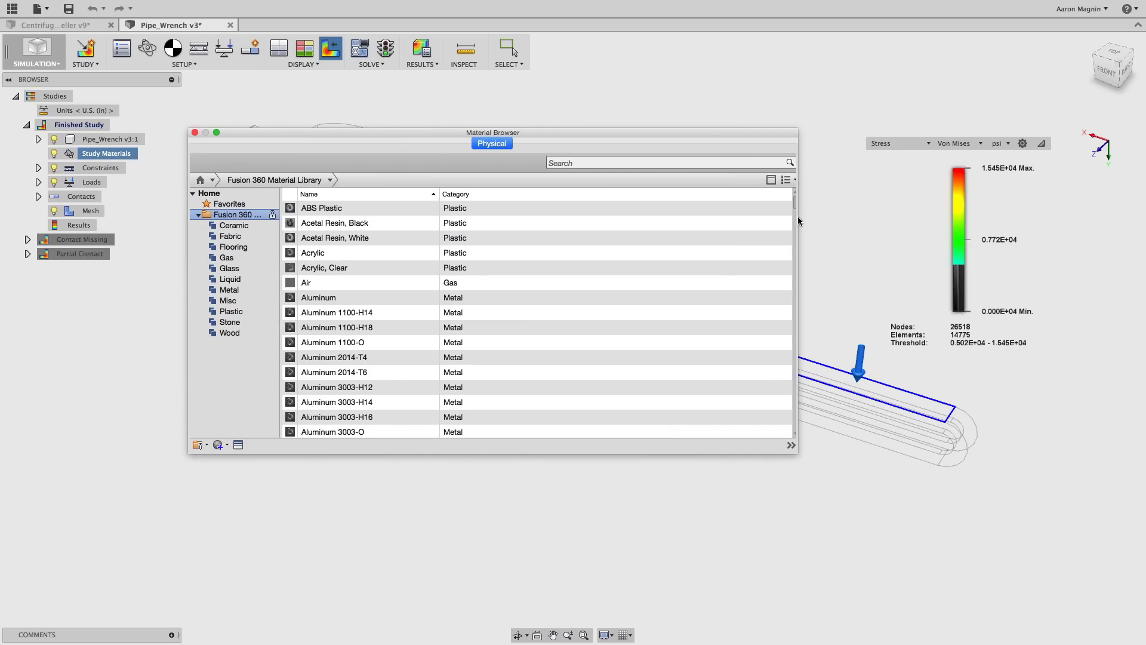
pyautogui.moveTo(597, 134); pyautogui.dragTo(648, 141)
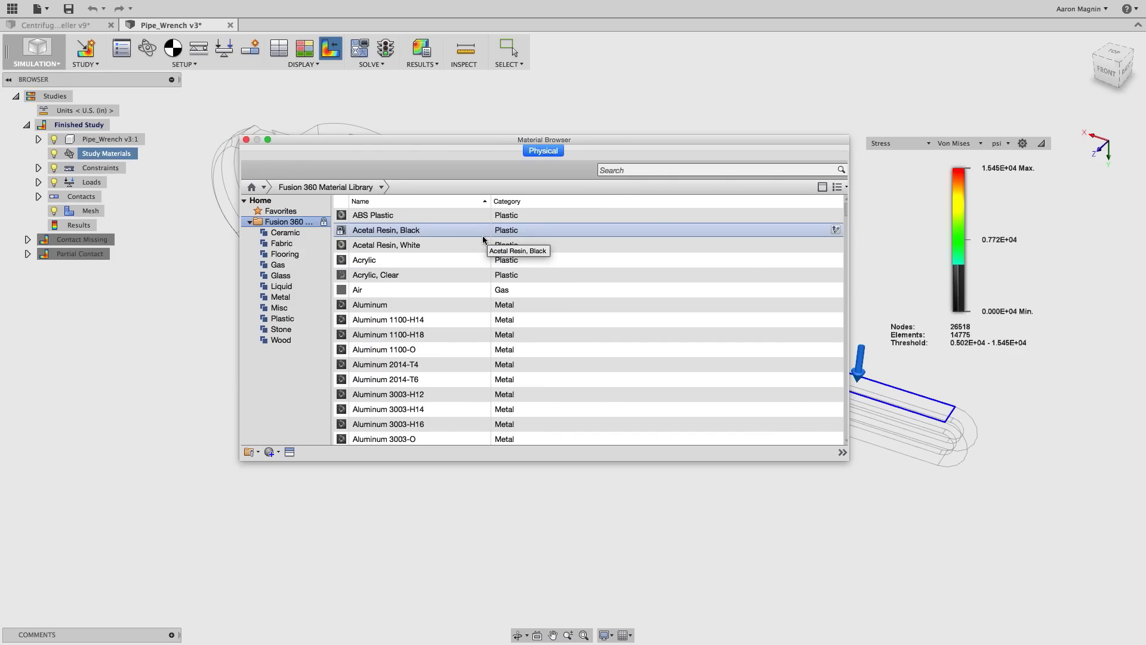
# Examine the Fusion 360 Material Library by category, including Ceramic, Flooring, Gas, Glass, Plastic, Misc and Metal, and return to the full list.
pyautogui.click(285, 232)
pyautogui.click(285, 253)
pyautogui.click(281, 265)
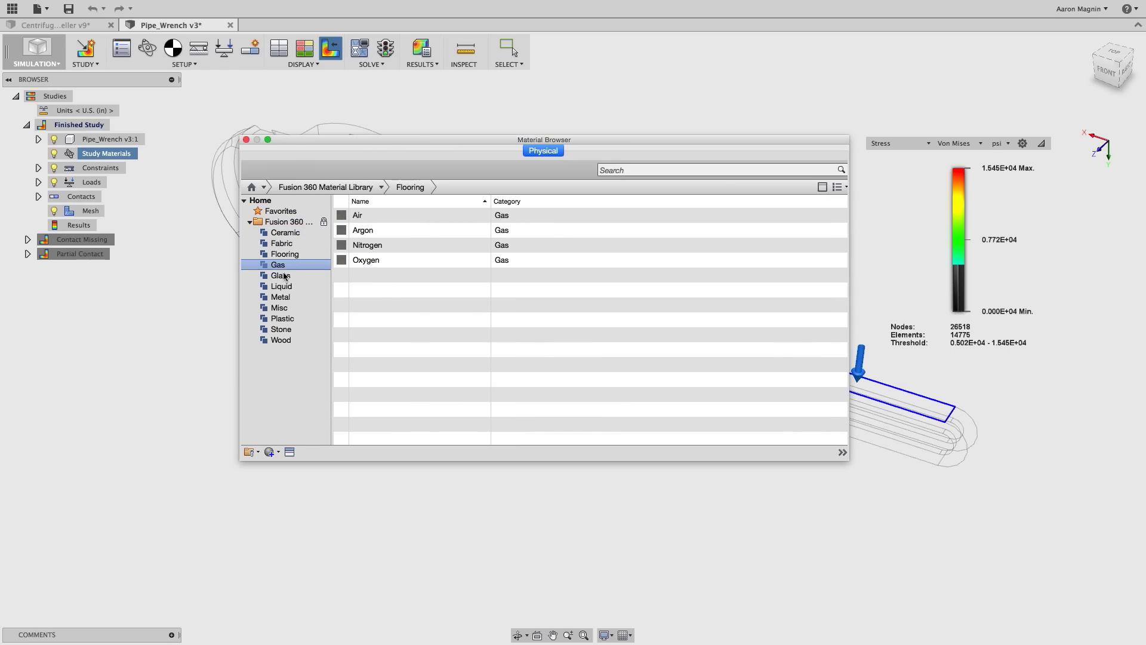
pyautogui.click(280, 275)
pyautogui.click(281, 297)
pyautogui.click(282, 318)
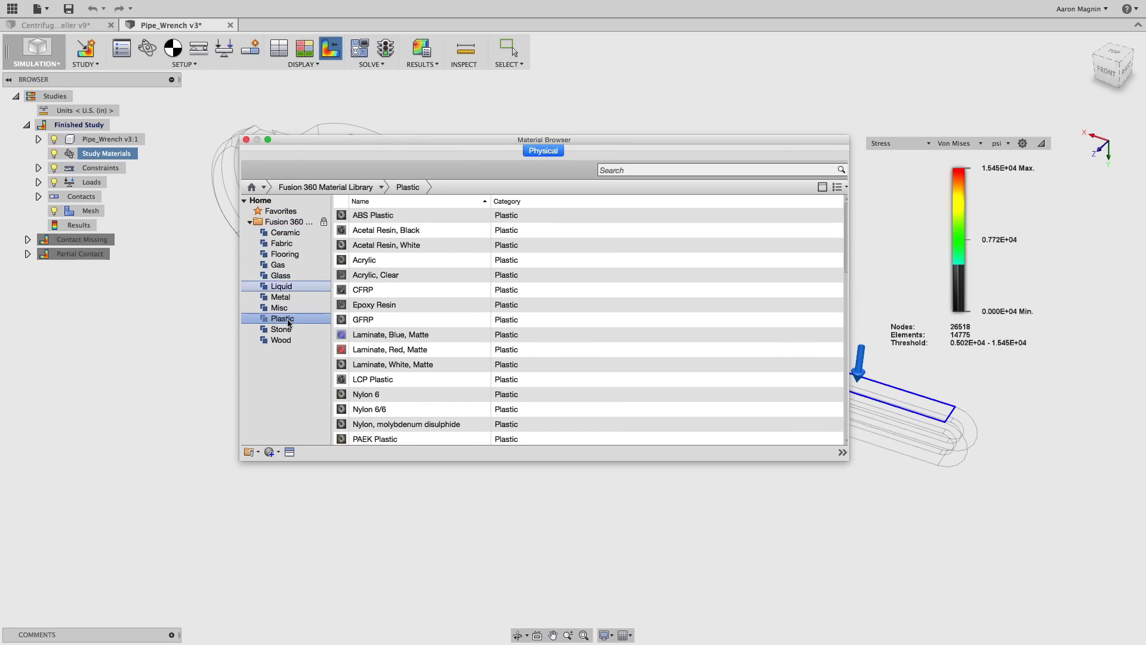
pyautogui.click(280, 307)
pyautogui.click(280, 297)
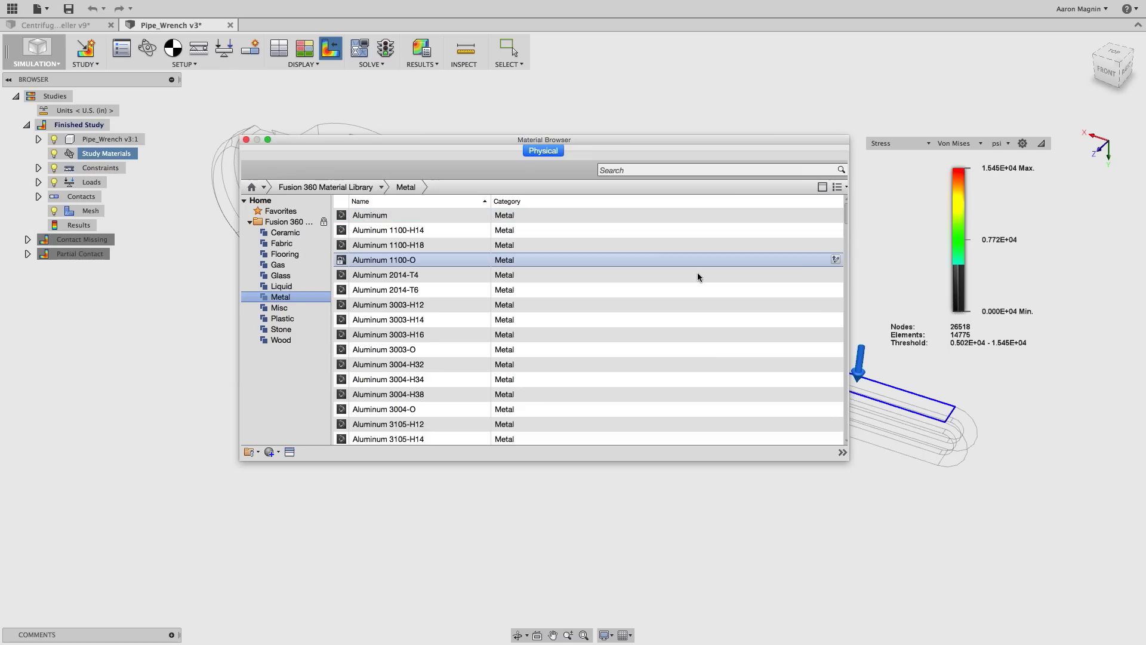
pyautogui.scroll(-5, 669, 281)
pyautogui.scroll(-10, 656, 286)
pyautogui.scroll(15, 597, 311)
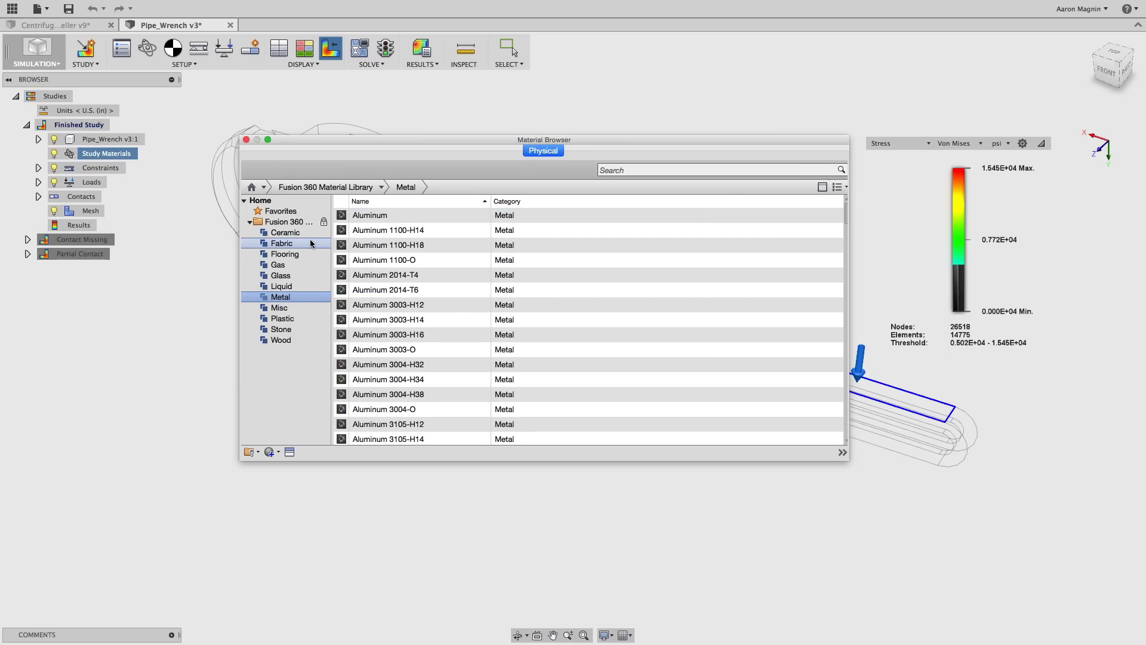
pyautogui.click(288, 222)
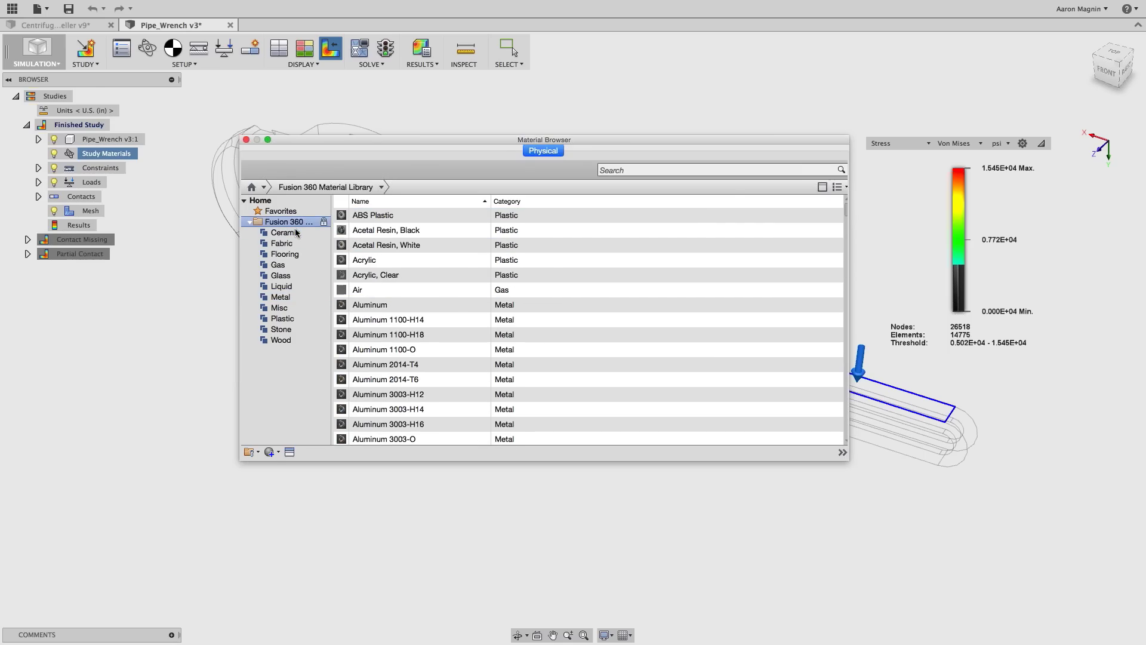
# Create a new Generic material with the description "dfasdfsad" and the comment "sadfas".
pyautogui.click(269, 456)
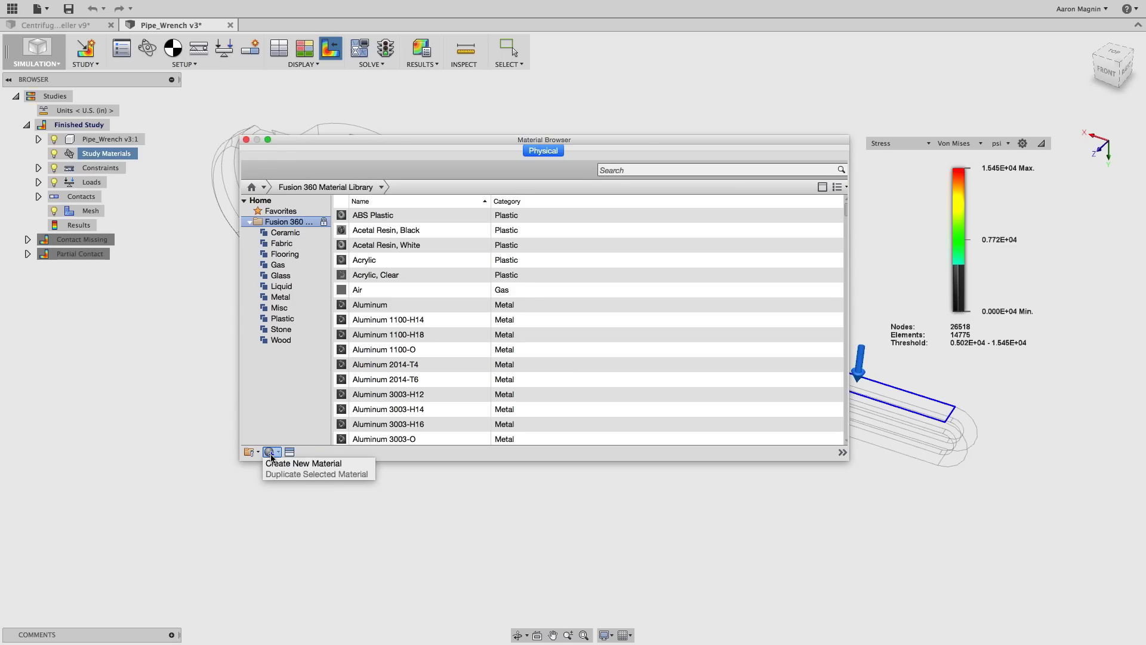
pyautogui.click(287, 459)
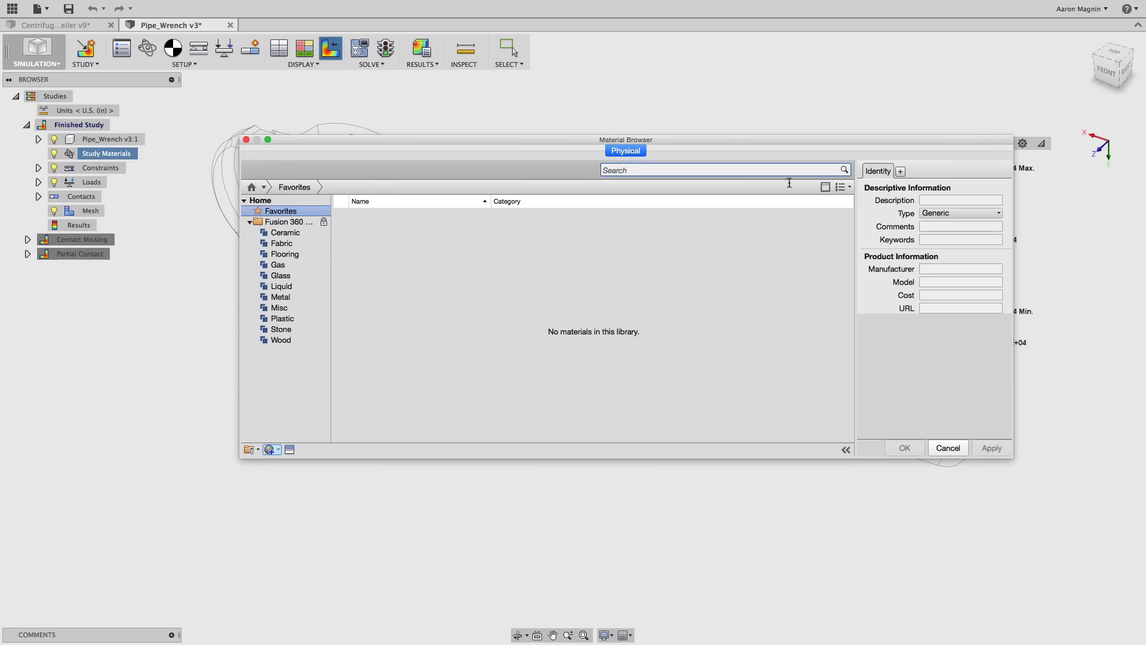
pyautogui.click(950, 206)
pyautogui.write('dfasdfsad')
pyautogui.click(940, 248)
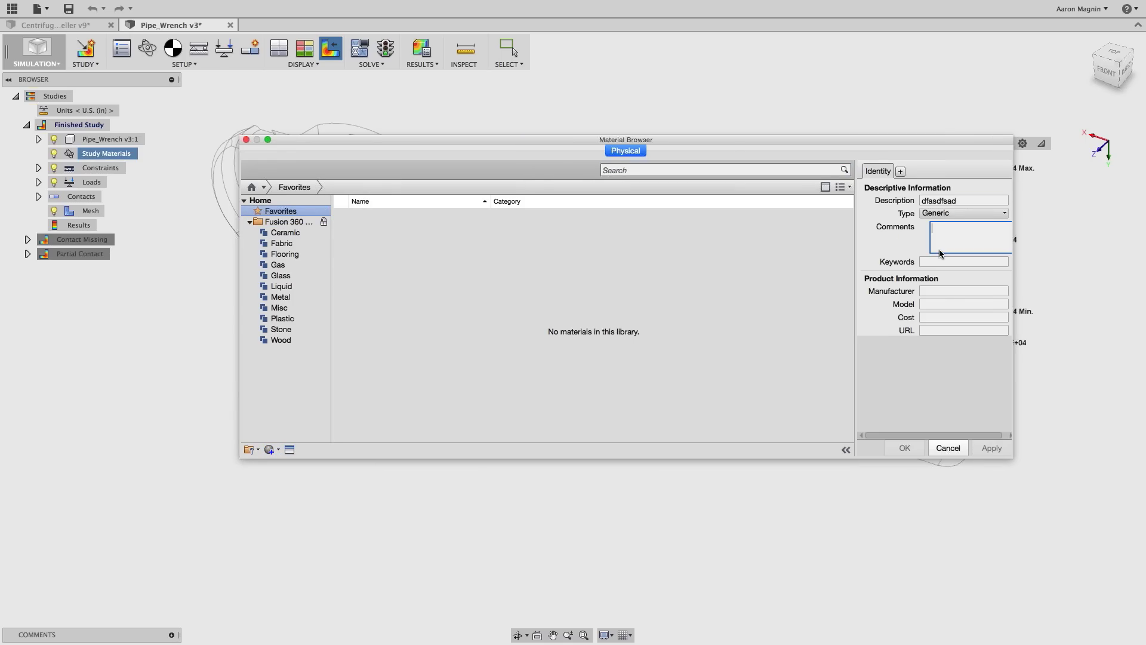
pyautogui.write('sadfas')
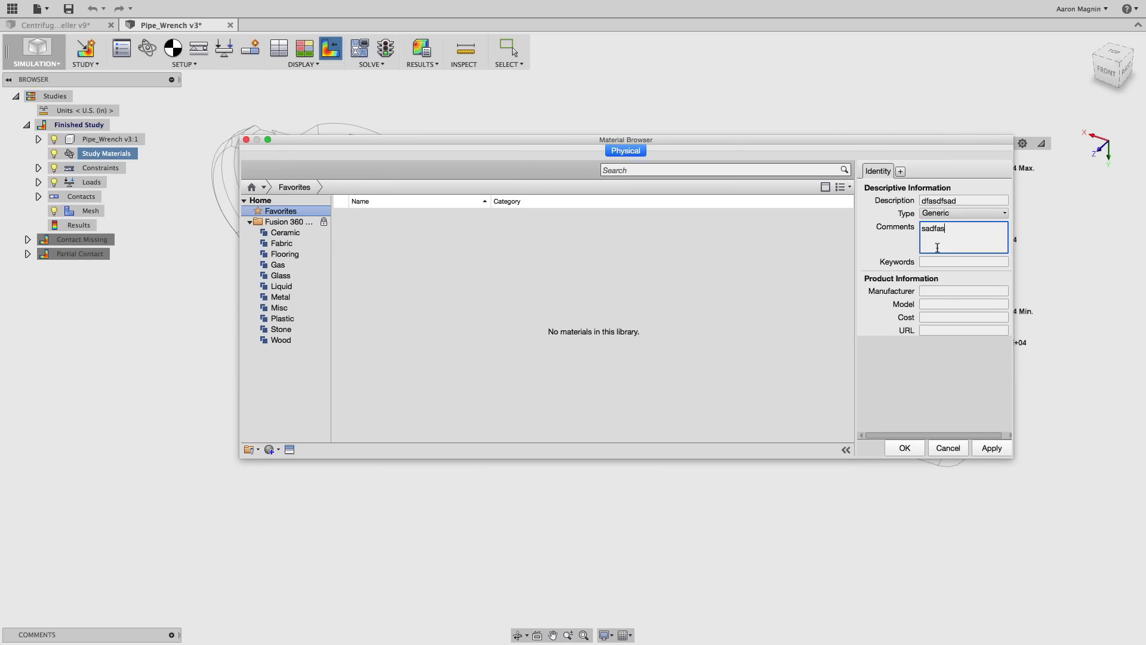
# Add a physical aspect to the new material from the Autodesk Material Library's Metal category, widening the Asset Browser and its name column.
pyautogui.click(900, 173)
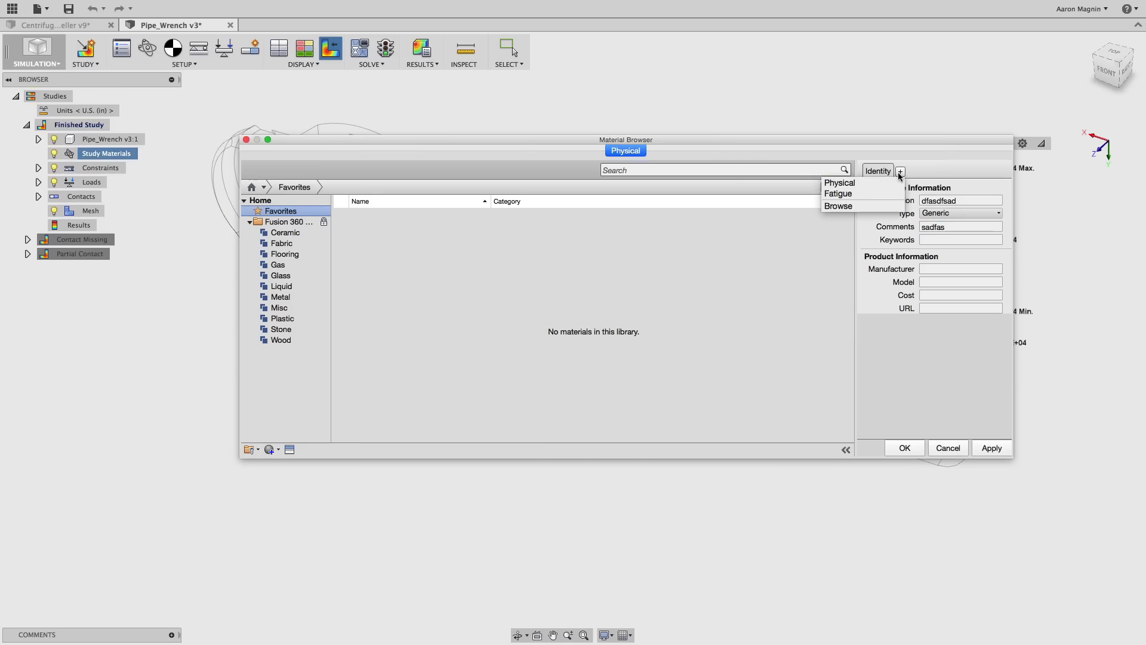
pyautogui.click(839, 184)
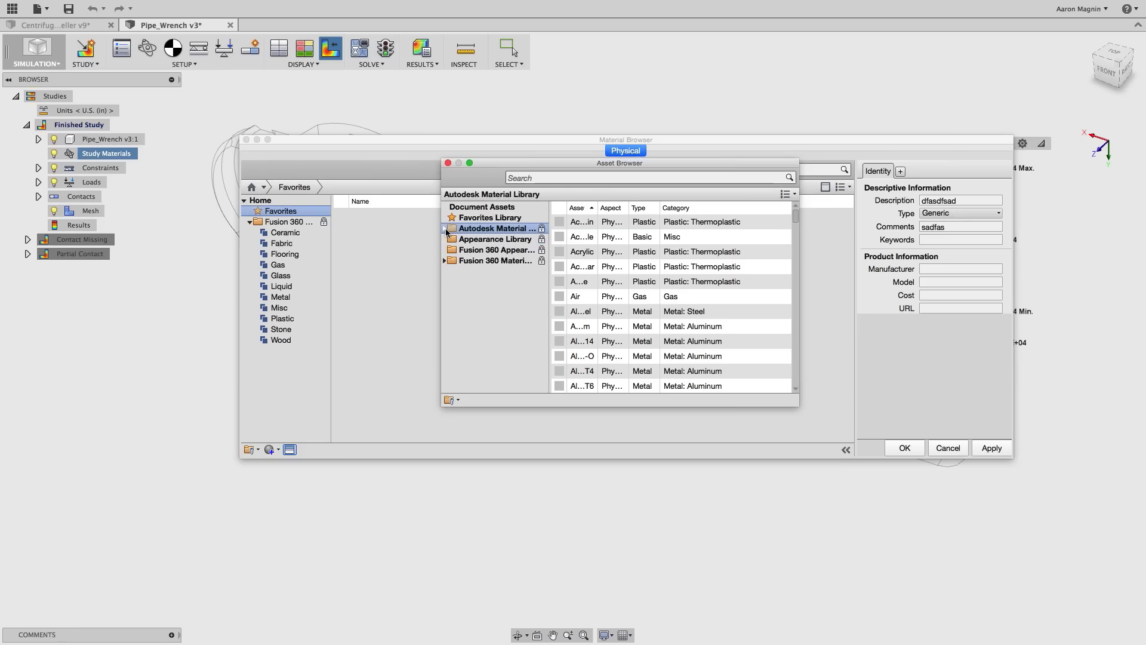
pyautogui.click(445, 228)
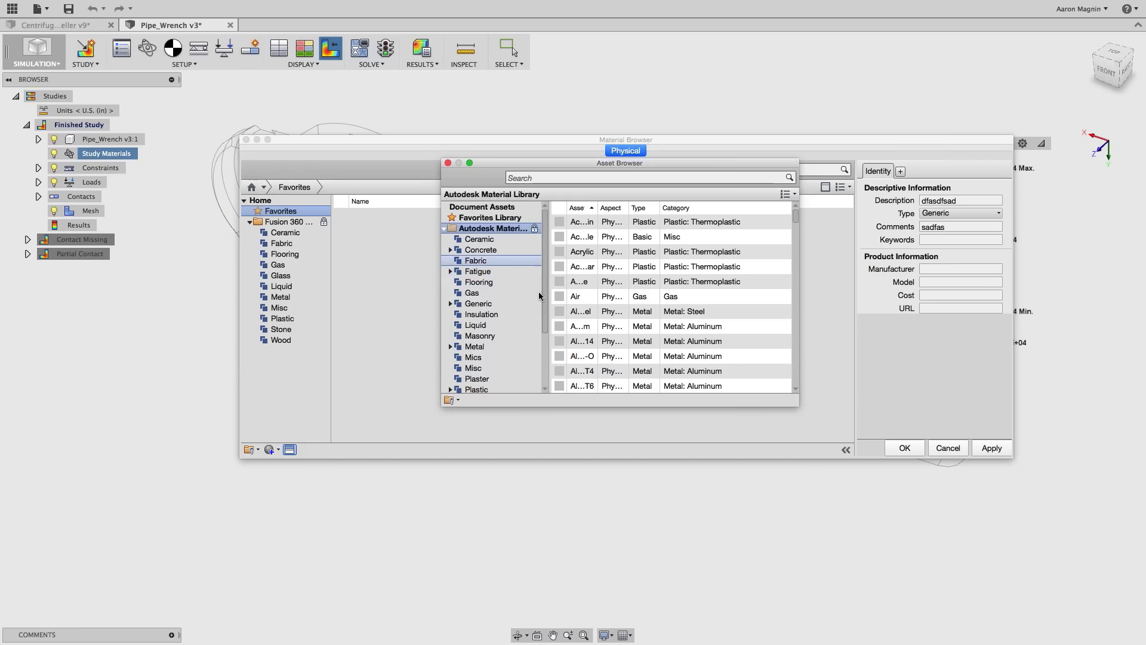
pyautogui.scroll(-3, 539, 291)
pyautogui.click(475, 293)
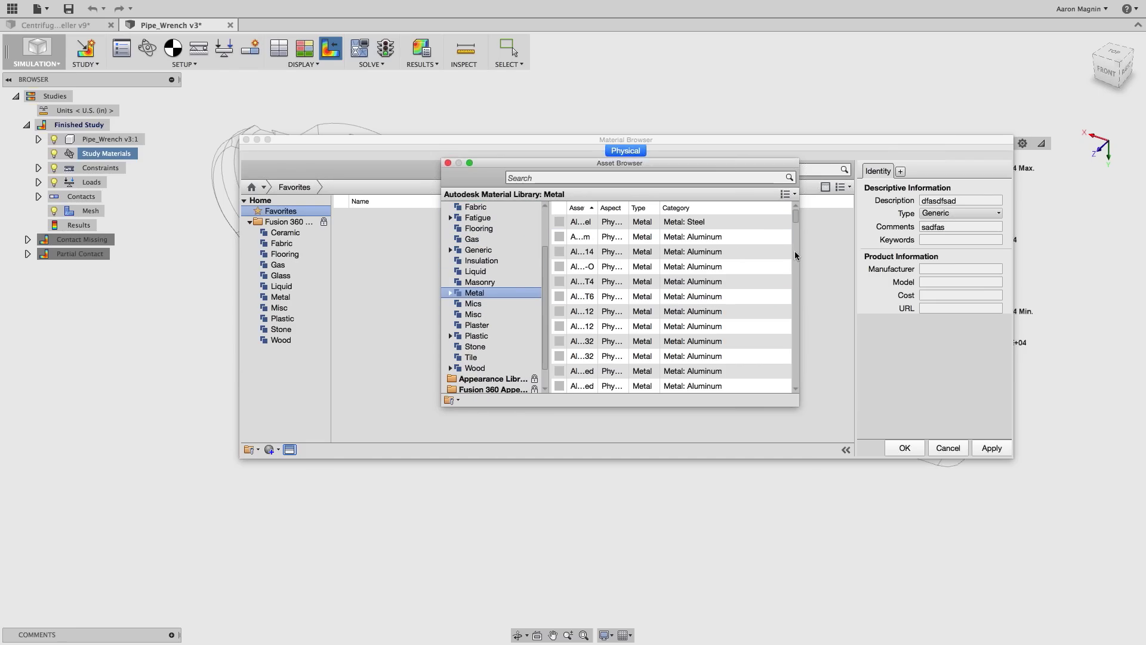
pyautogui.moveTo(798, 252); pyautogui.dragTo(1045, 277)
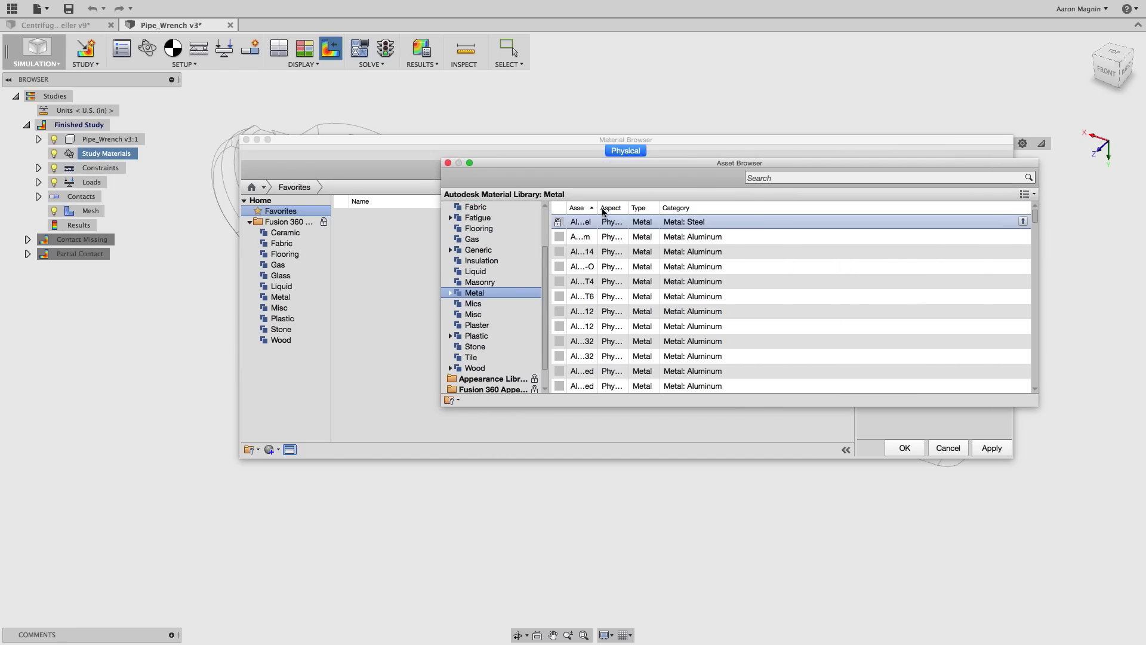
pyautogui.moveTo(599, 208); pyautogui.dragTo(815, 232)
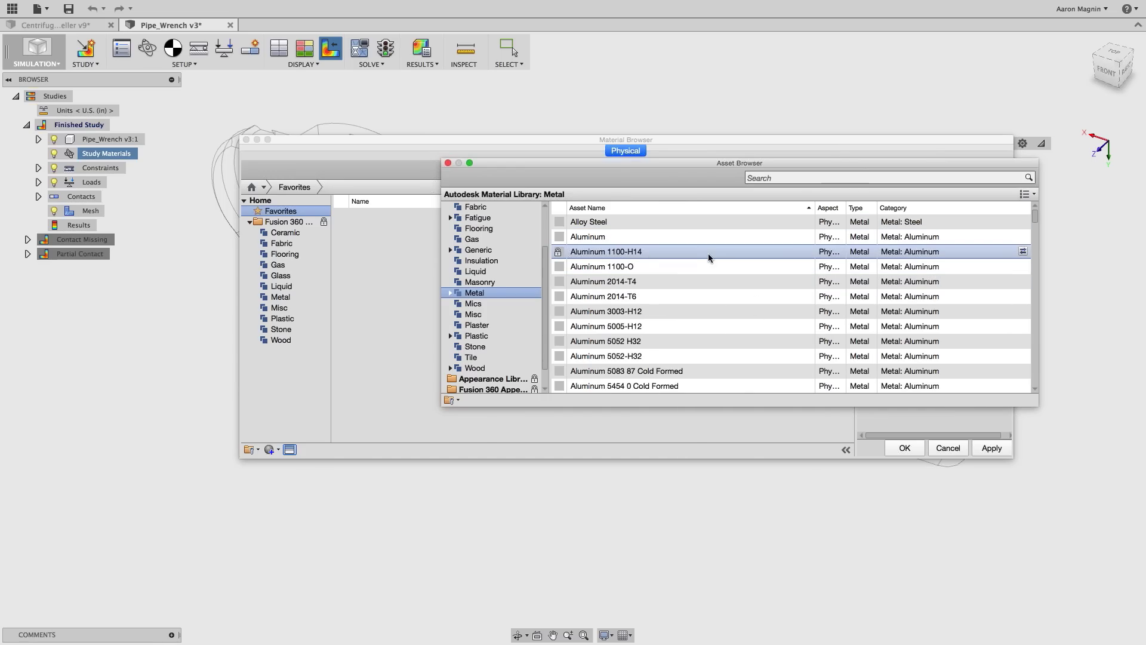
pyautogui.moveTo(818, 163); pyautogui.dragTo(573, 311)
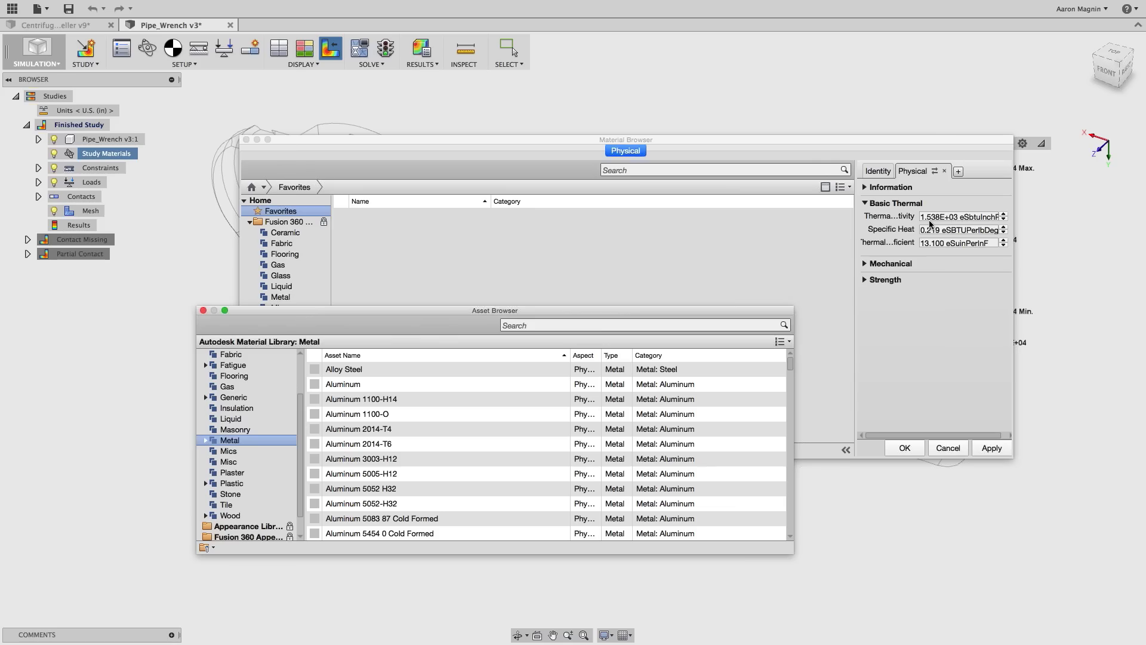
# Examine the added asset's Mechanical and Strength properties and the addable aspects, discard the new material and close the Material Browser.
pyautogui.click(867, 263)
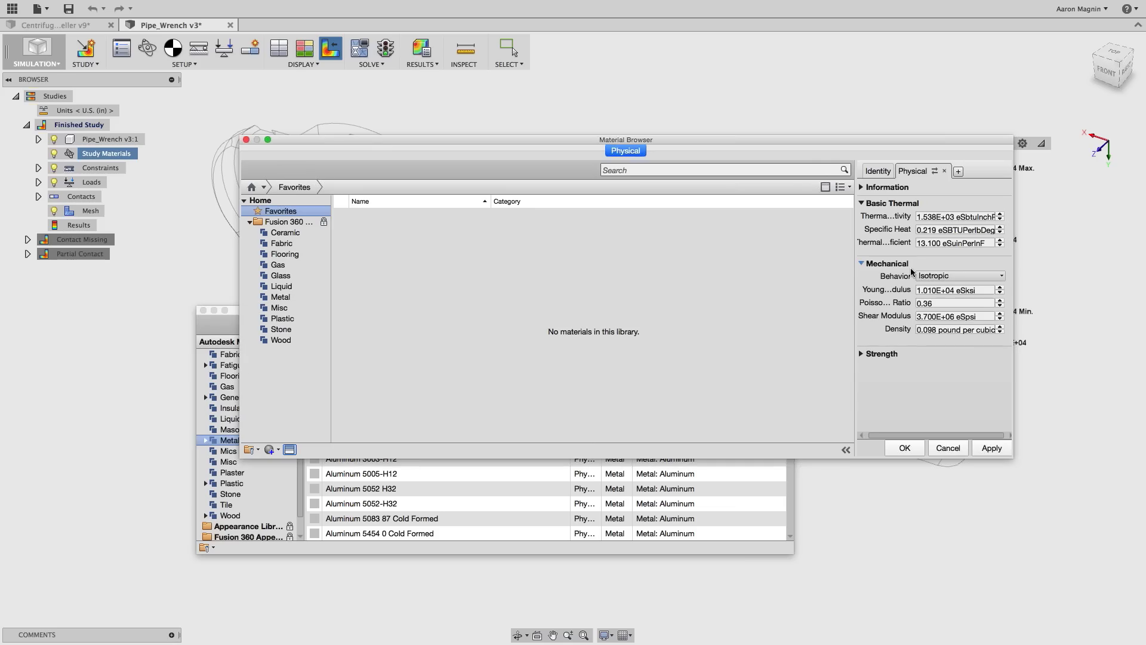
pyautogui.click(862, 355)
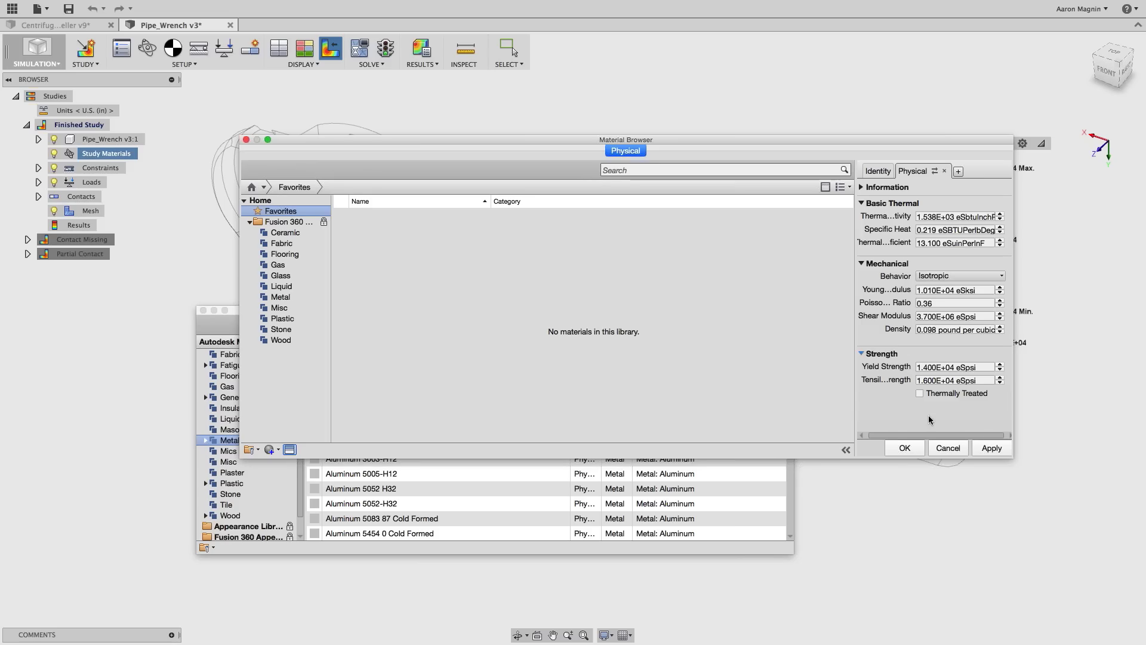
pyautogui.click(959, 172)
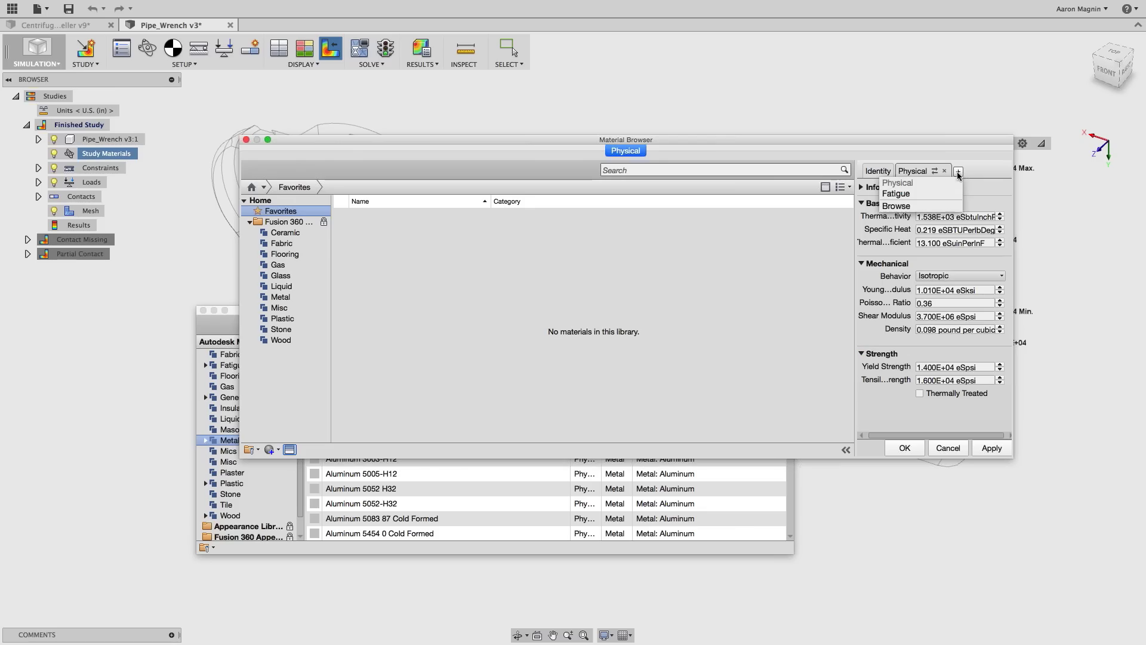
pyautogui.click(989, 187)
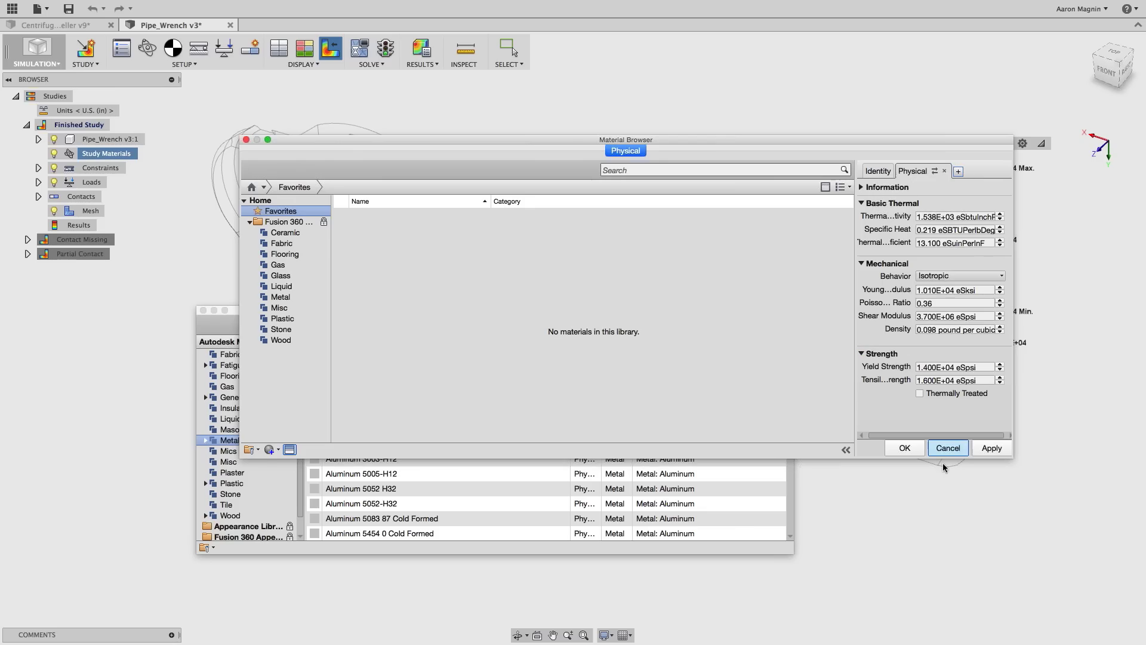
pyautogui.click(946, 448)
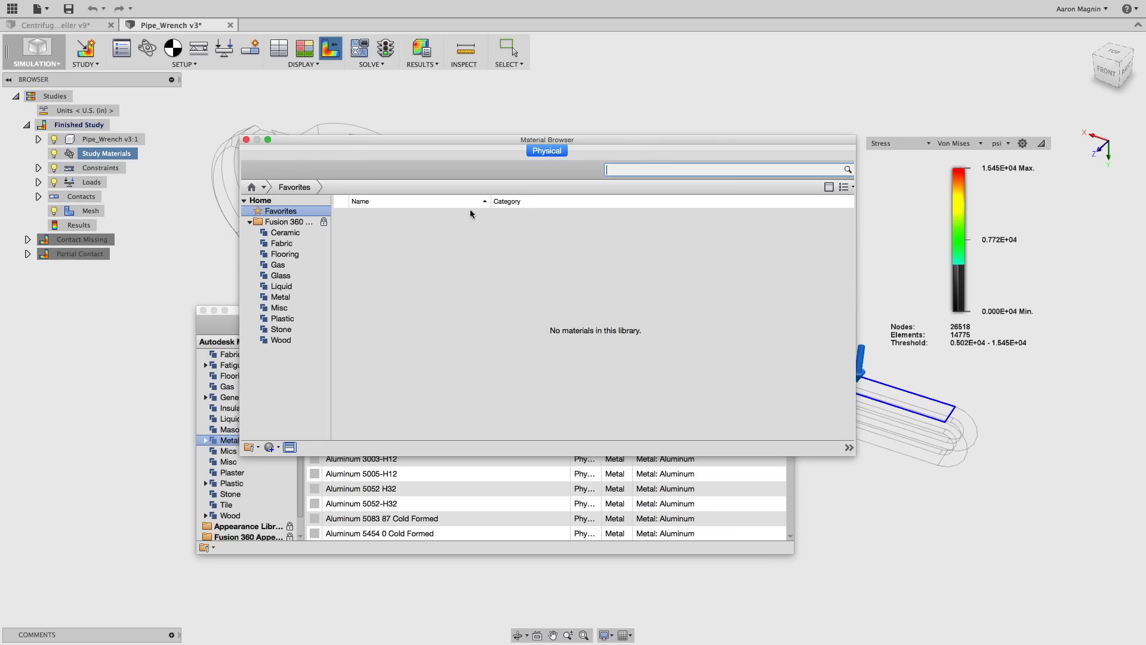
pyautogui.click(246, 139)
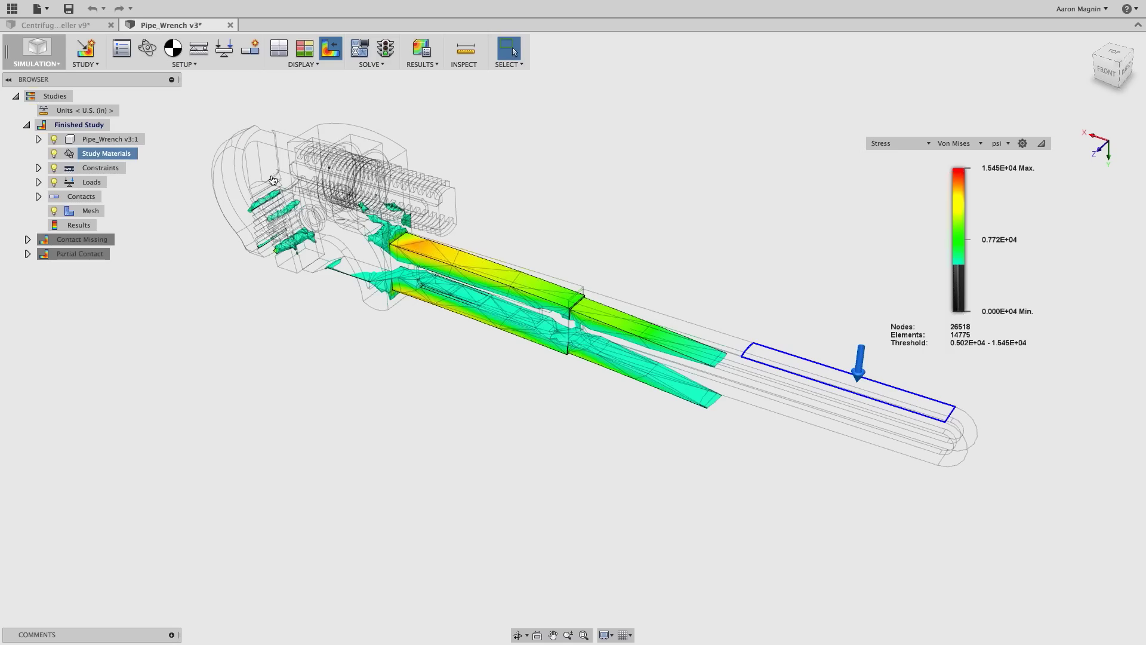
# Switch to the PowerPoint presentation and advance to the "Duplicating Studies and BC's" slide.
pyautogui.press('super+Tab')
pyautogui.press('super+Tab')
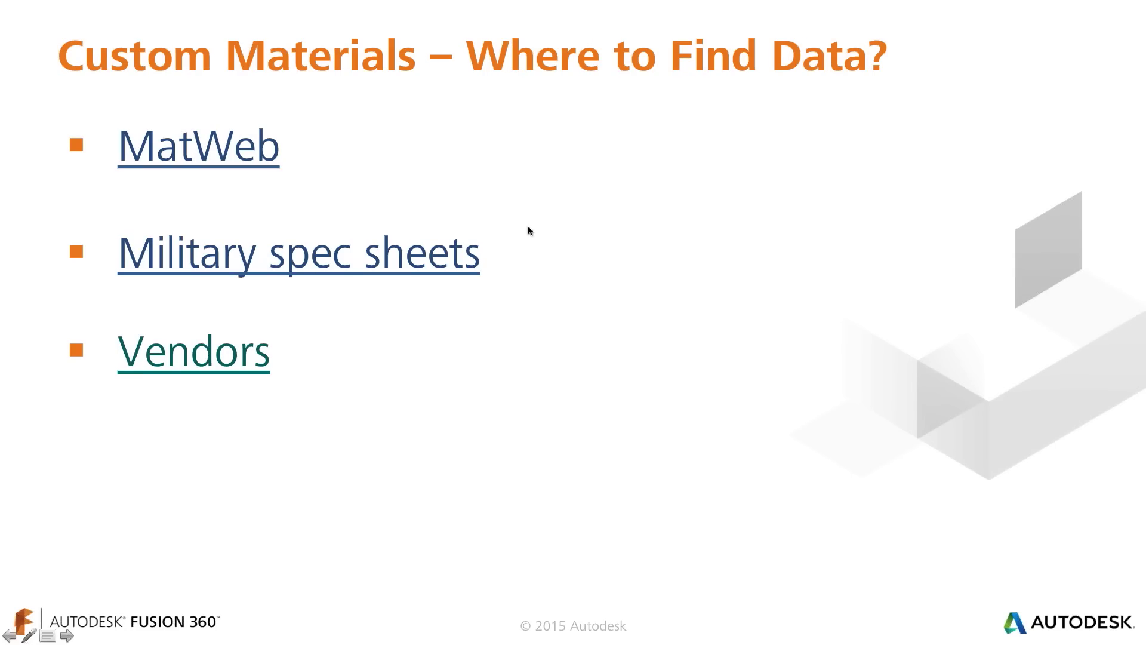
pyautogui.click(528, 226)
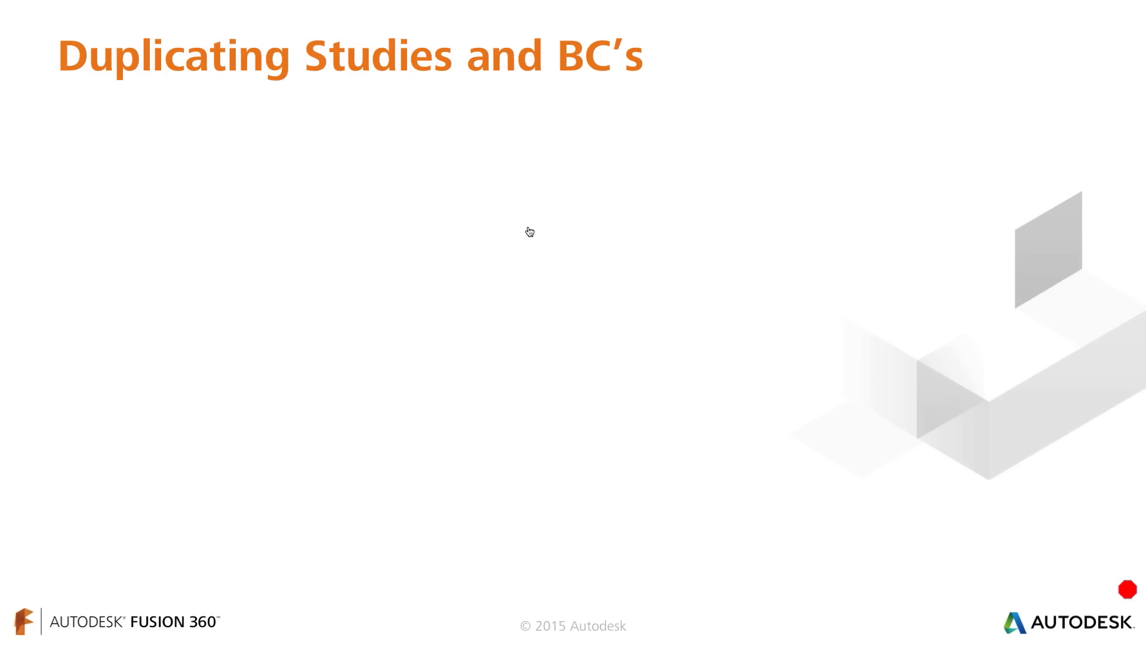
# Switch to Fusion 360 and close the Pipe_Wrench design without saving its changes.
pyautogui.press('super+Tab')
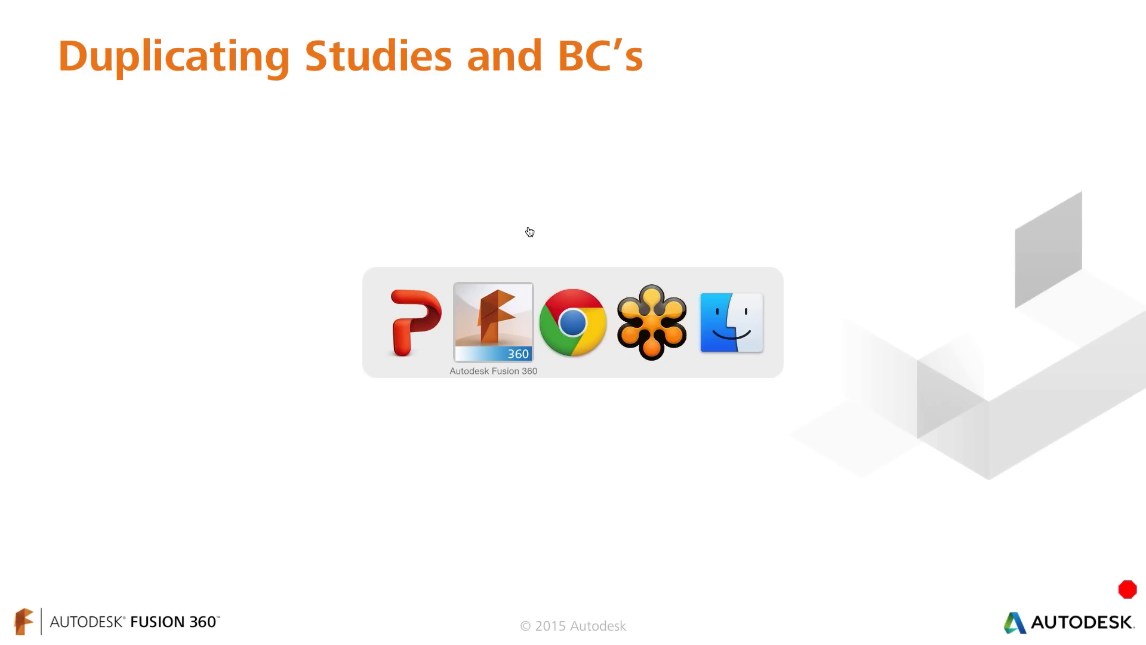
pyautogui.press('super+Tab')
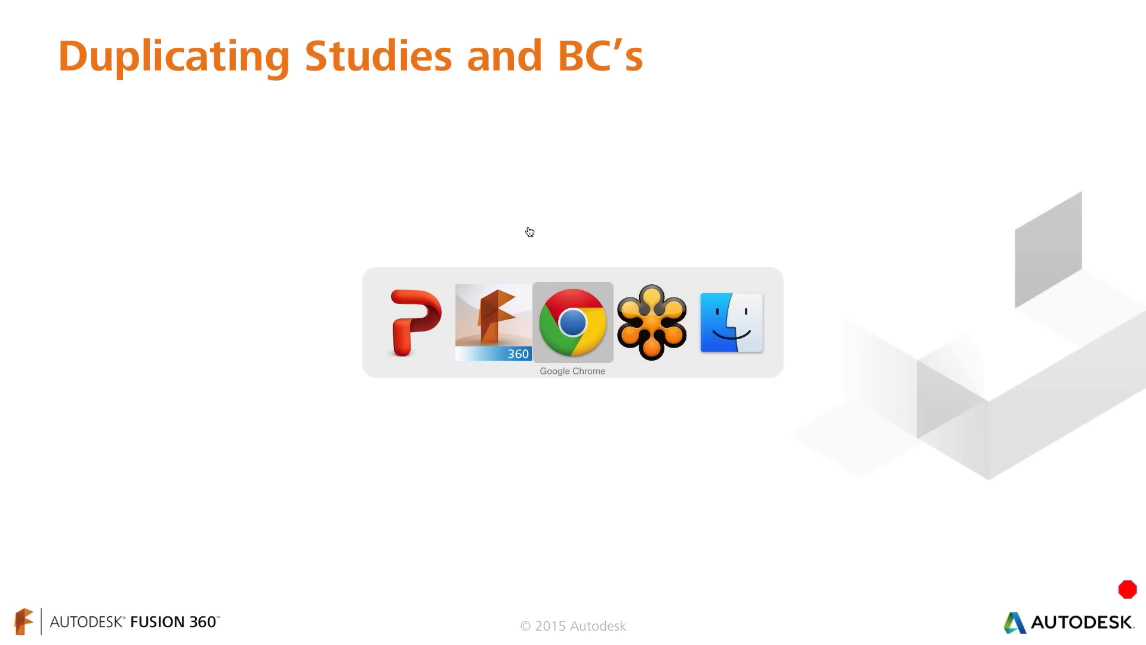
pyautogui.press('super+Tab')
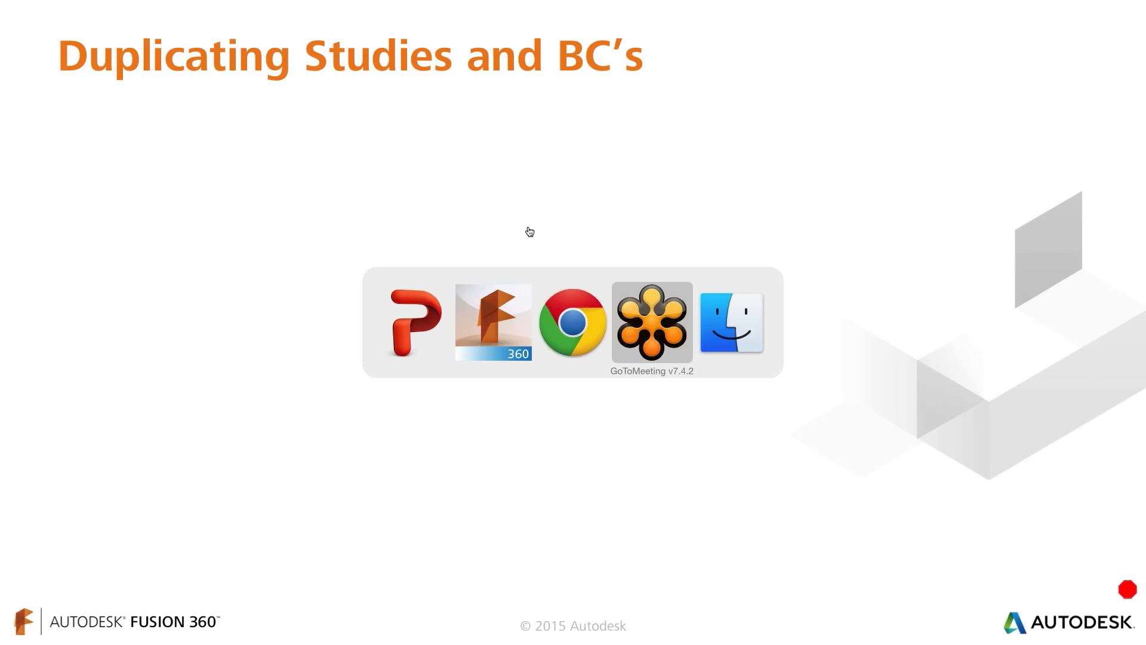
pyautogui.press('super+Tab')
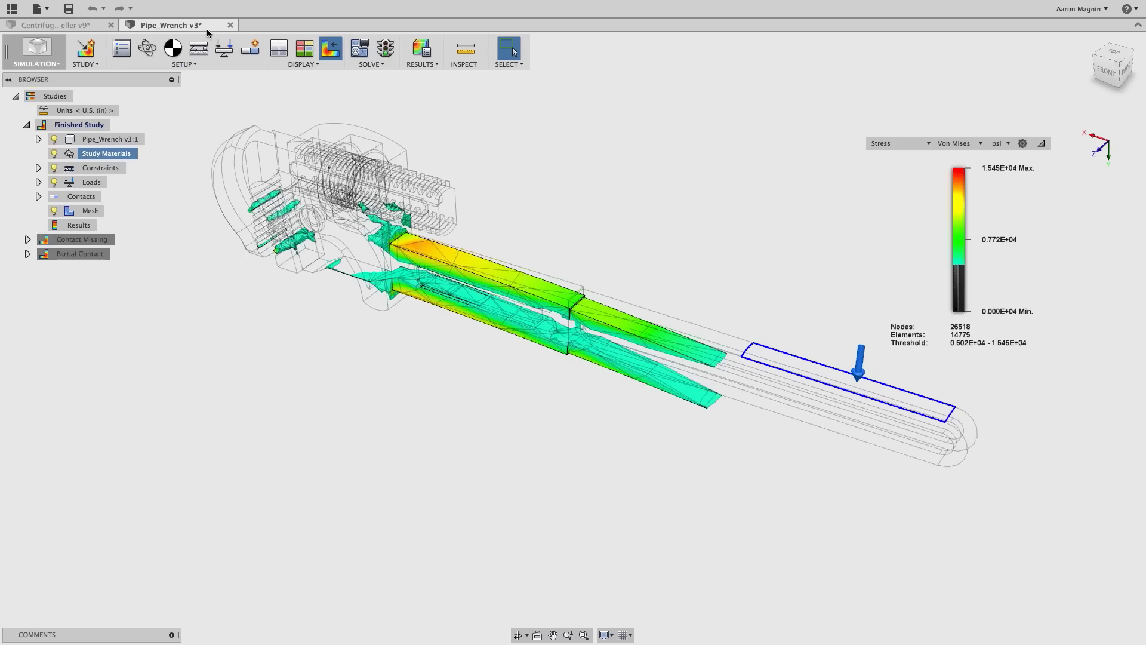
pyautogui.click(230, 26)
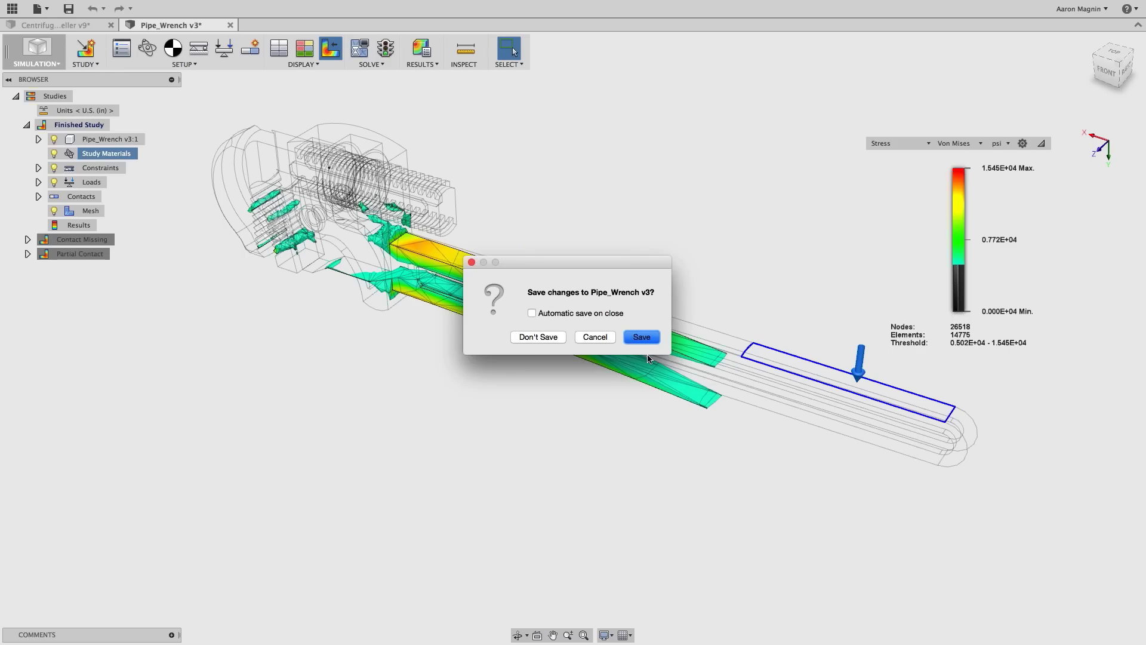
pyautogui.click(560, 337)
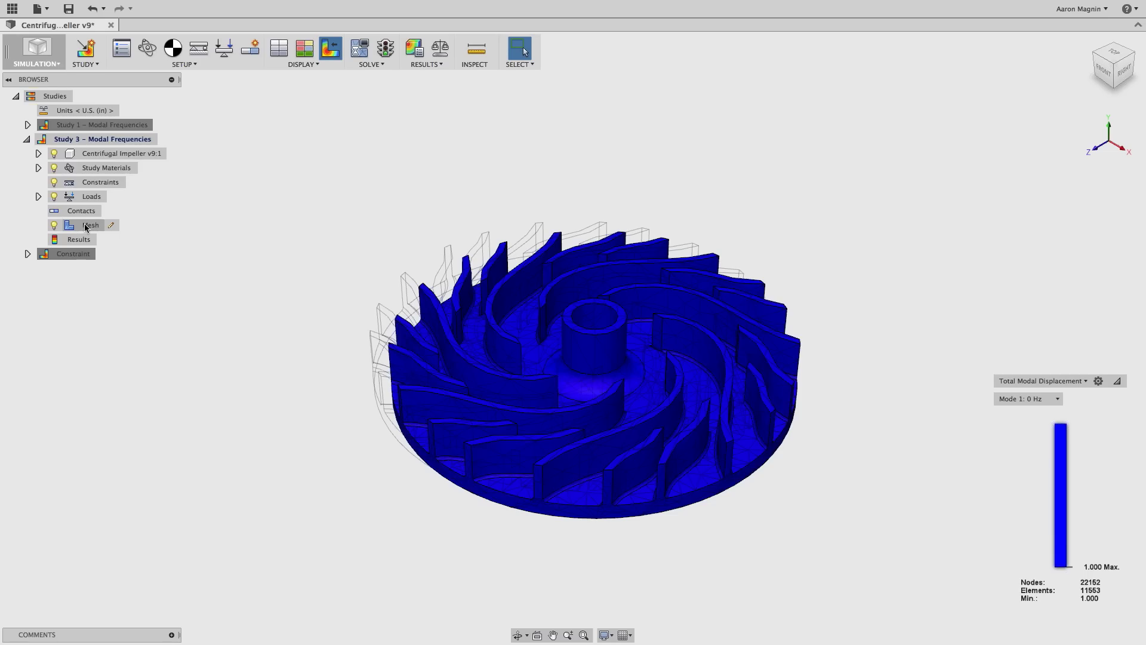
# Clone Study 3 - Modal Frequencies of the centrifugal impeller and expand the clone's study materials.
pyautogui.rightClick(106, 142)
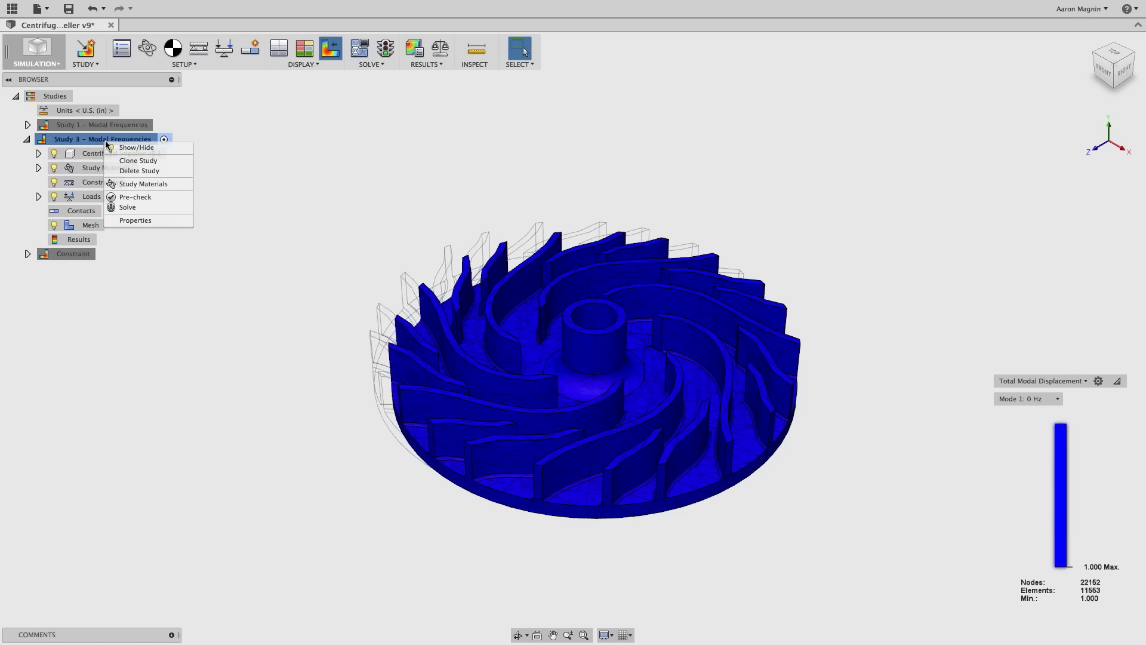
pyautogui.click(137, 161)
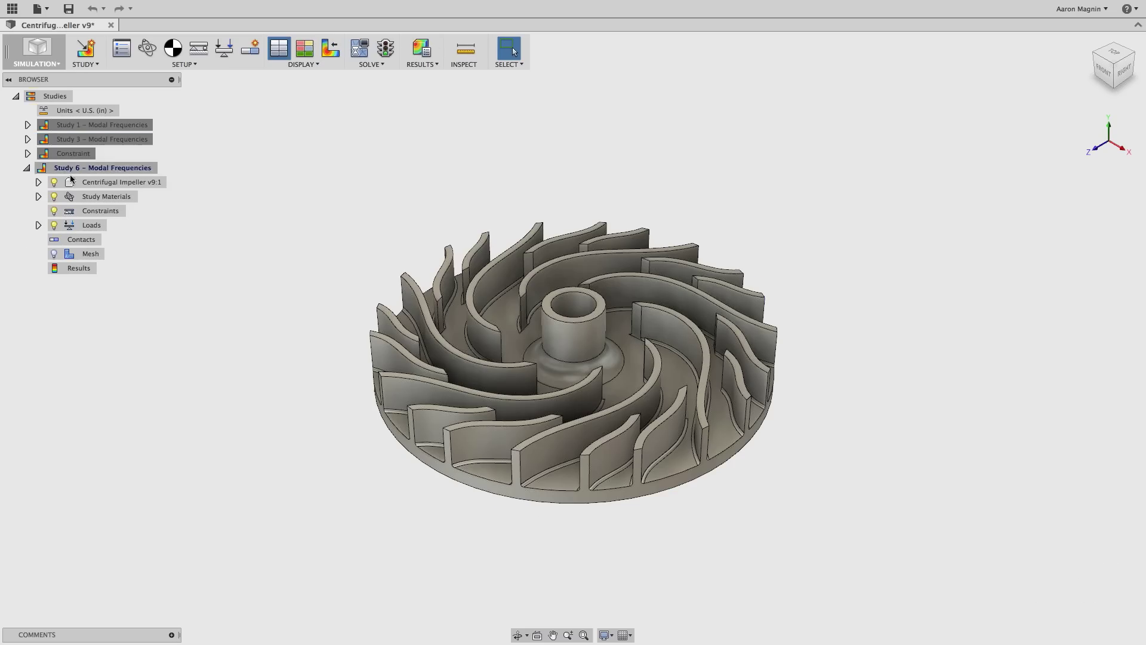
pyautogui.click(38, 196)
# Examine the study material choices for the impeller in All Libraries and the Fusion 360 Material Library, discarding any change.
pyautogui.rightClick(84, 197)
pyautogui.click(119, 212)
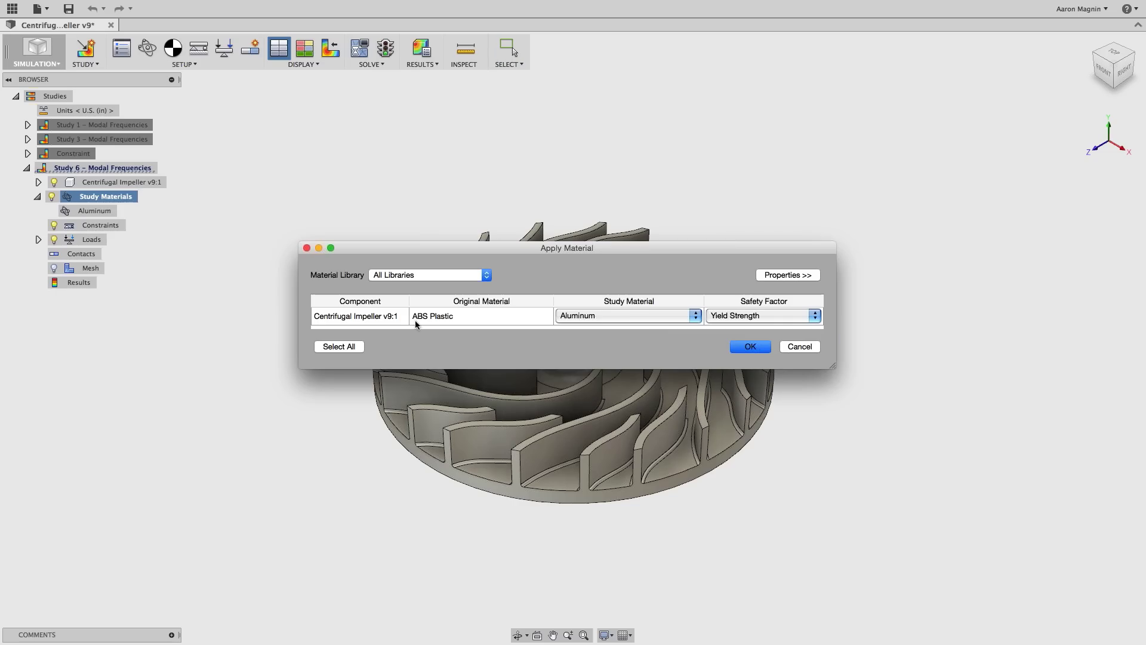
pyautogui.click(627, 316)
pyautogui.scroll(-10, 699, 388)
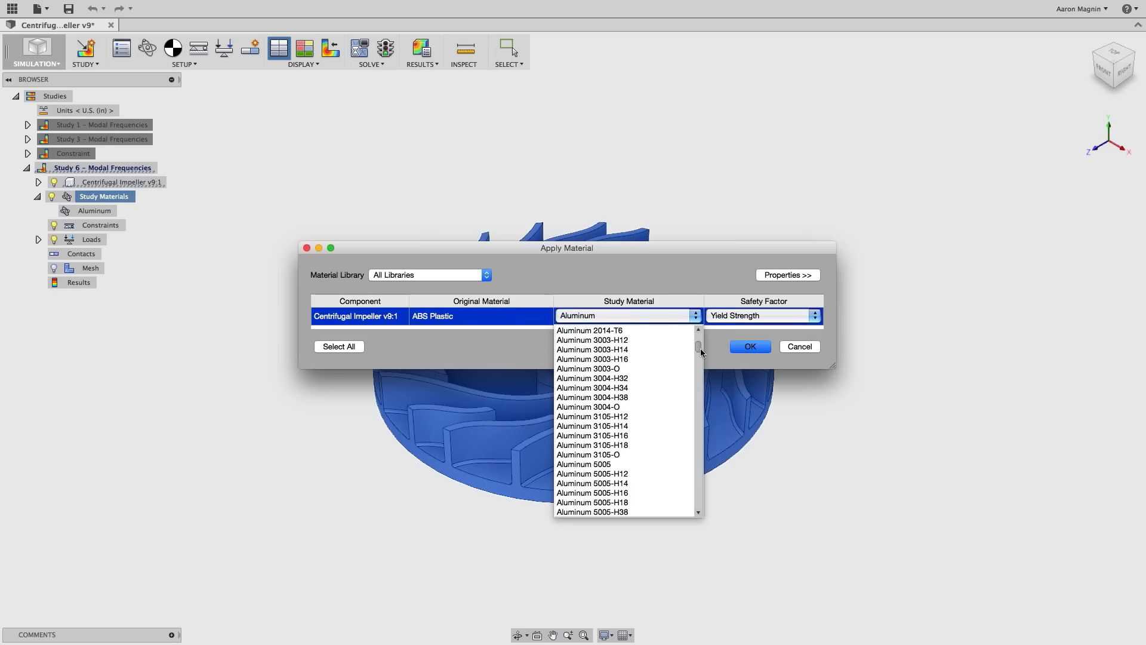
pyautogui.scroll(-10, 699, 388)
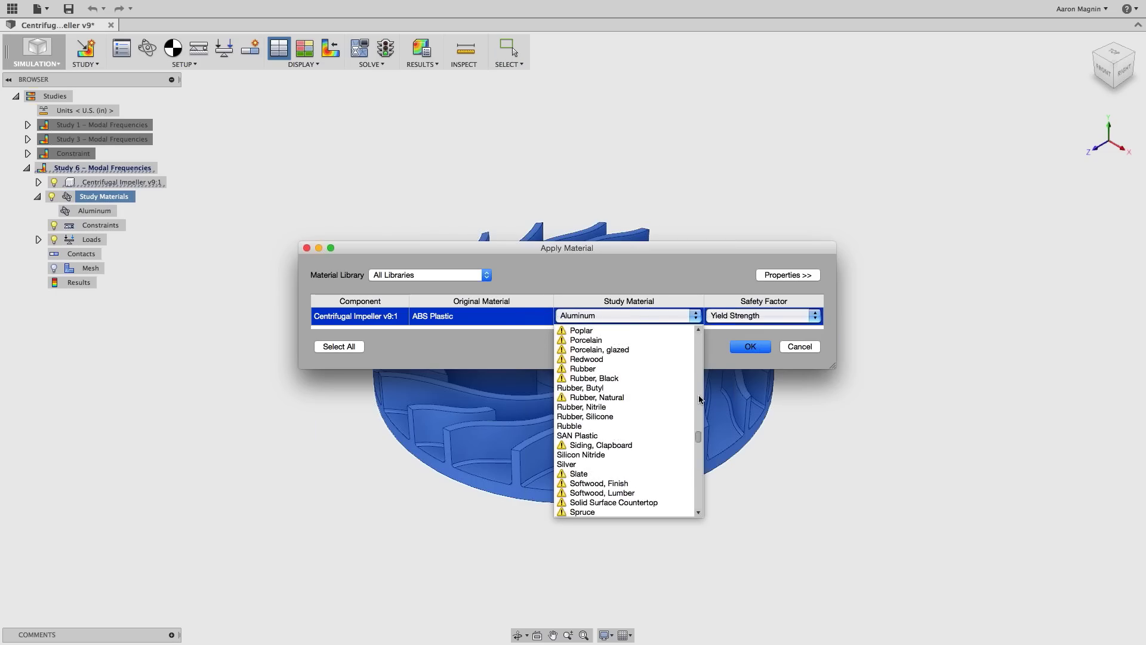
pyautogui.click(476, 256)
pyautogui.click(487, 275)
pyautogui.click(430, 288)
pyautogui.click(627, 315)
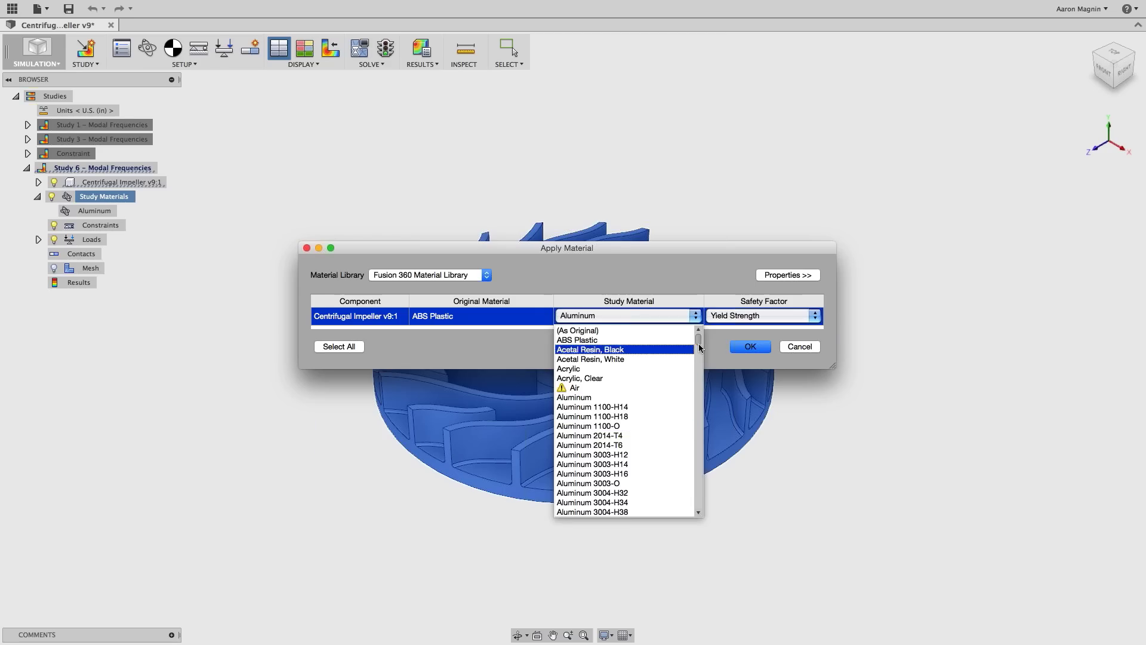
pyautogui.click(679, 315)
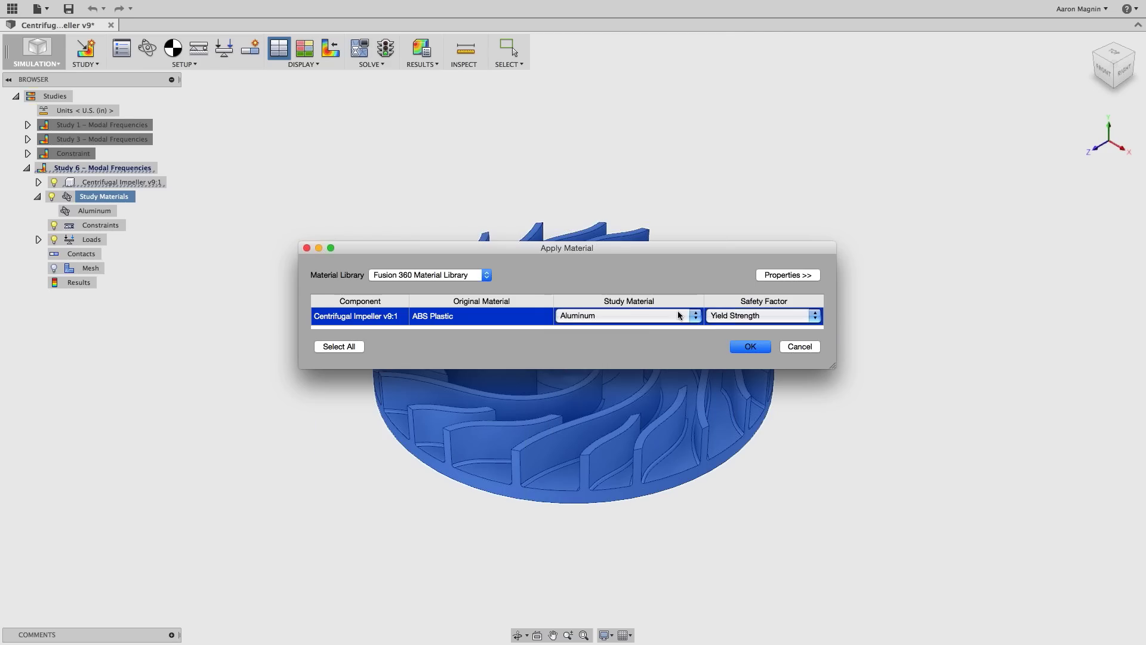
pyautogui.click(794, 347)
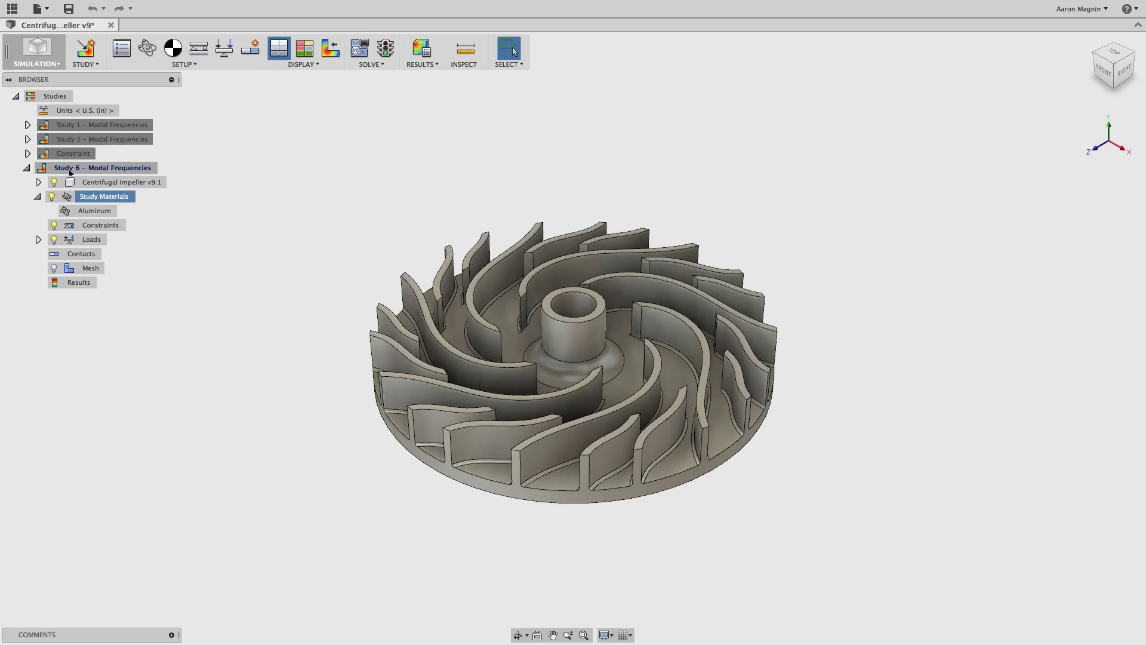
# Activate the Constraint study, expand its constraints and select the Pinned1 constraint.
pyautogui.click(28, 153)
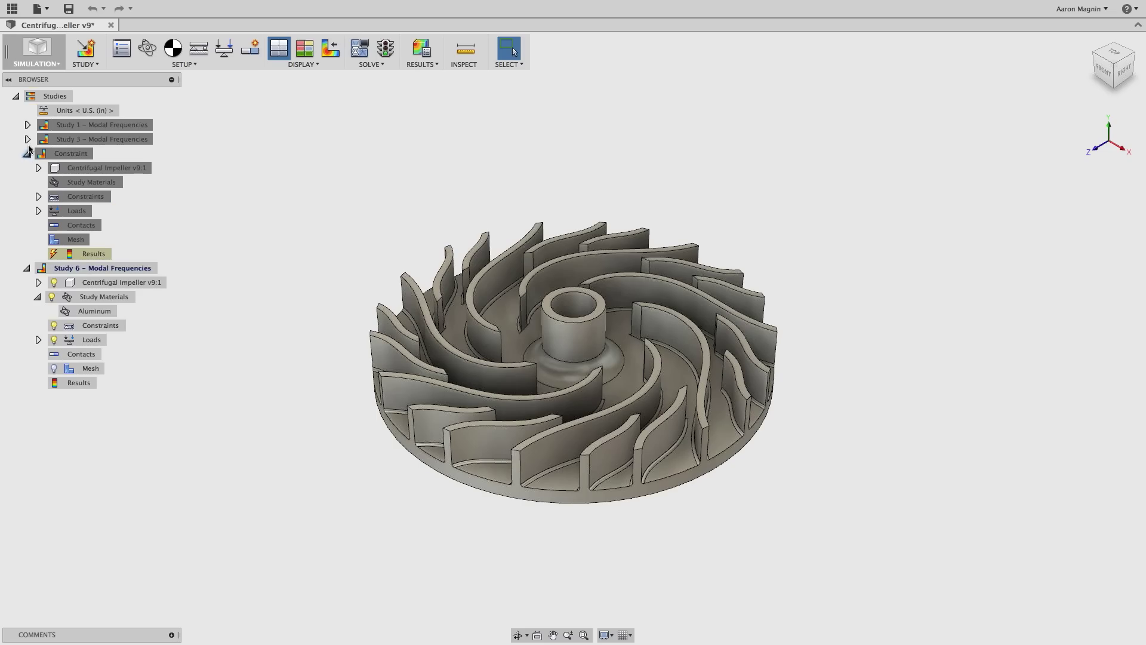
pyautogui.click(100, 153)
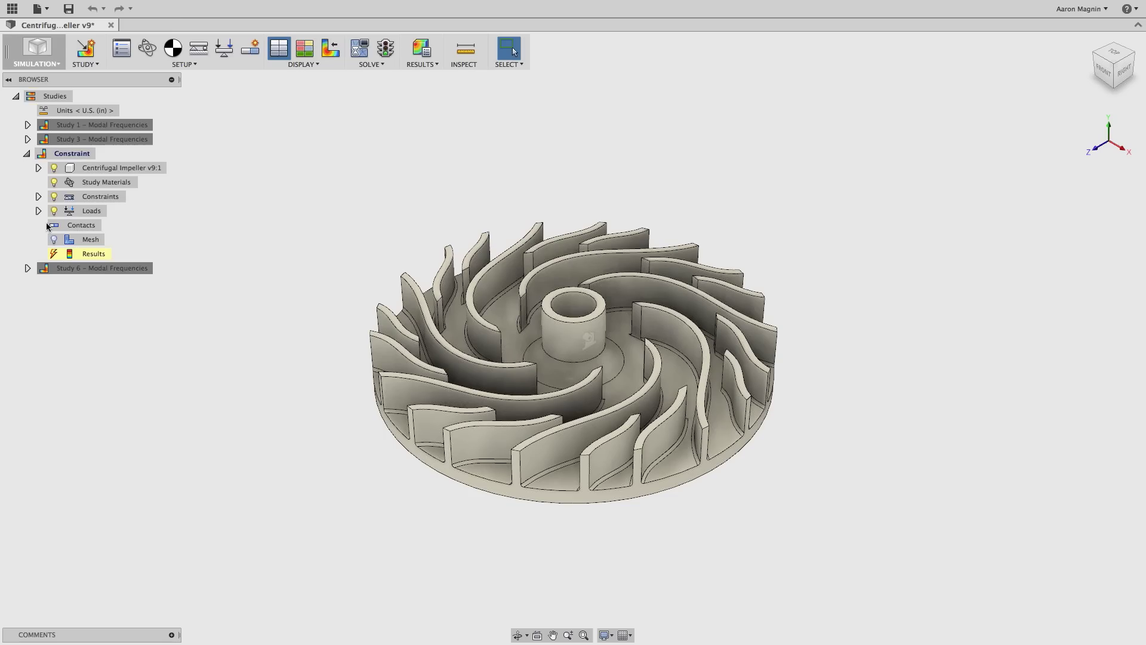
pyautogui.click(38, 196)
pyautogui.click(121, 210)
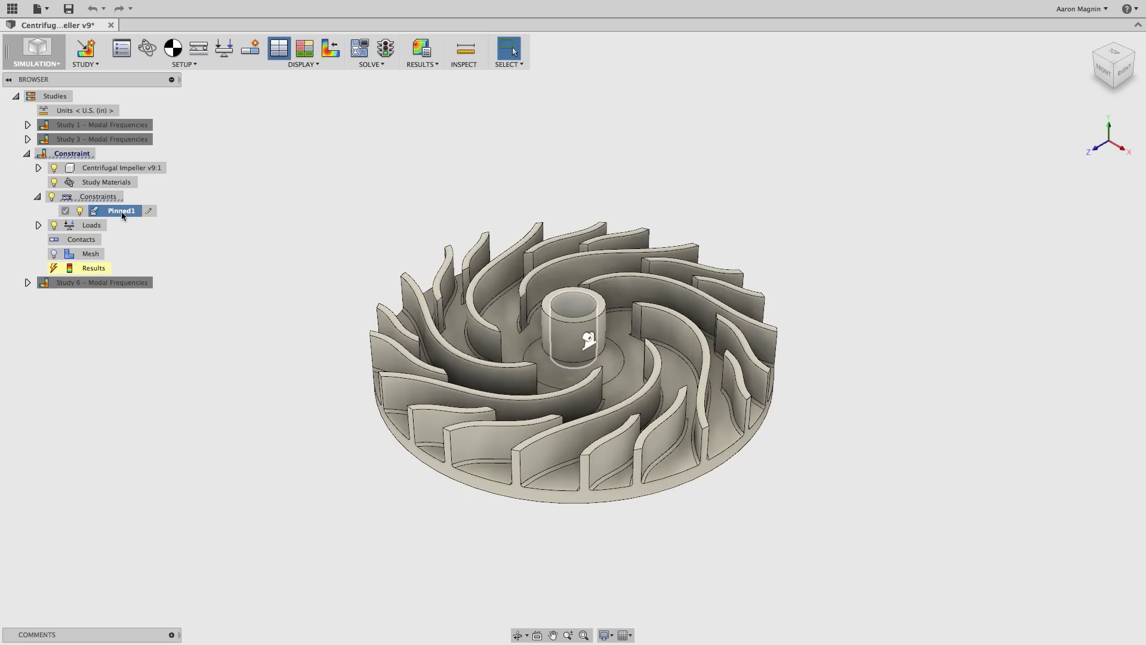
# Copy the Pinned1 constraint from the Constraint study into the constraints of Study 6 - Modal Frequencies, making Study 6 active.
pyautogui.moveTo(121, 212); pyautogui.dragTo(117, 285)
pyautogui.moveTo(105, 210); pyautogui.dragTo(59, 283)
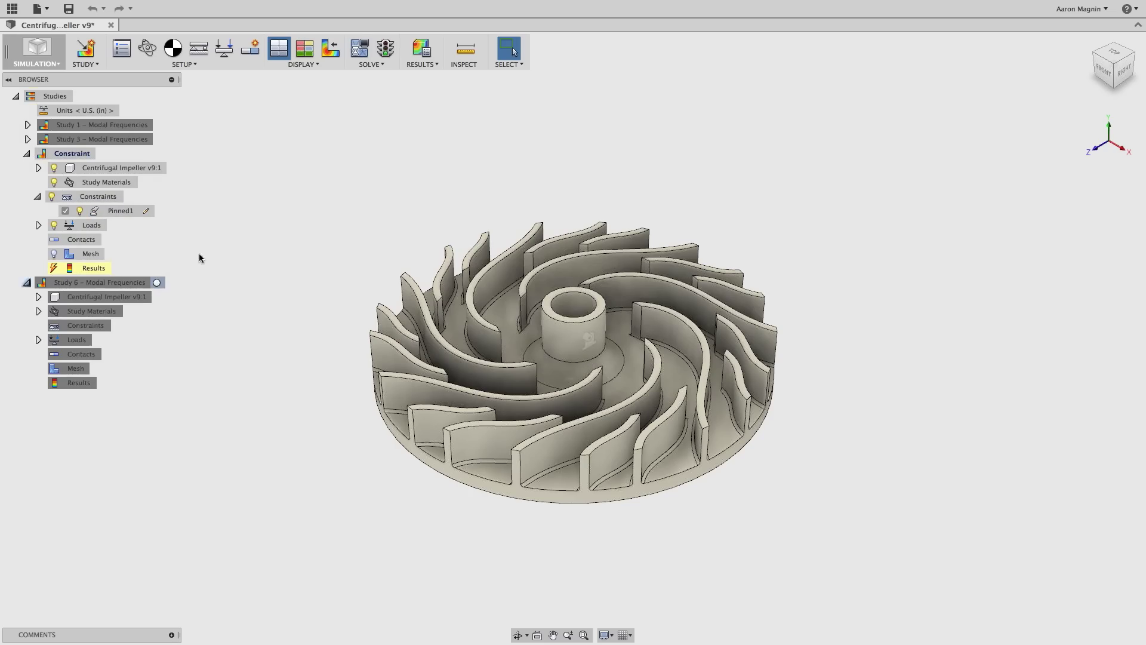
pyautogui.click(154, 283)
pyautogui.moveTo(90, 210); pyautogui.dragTo(100, 340)
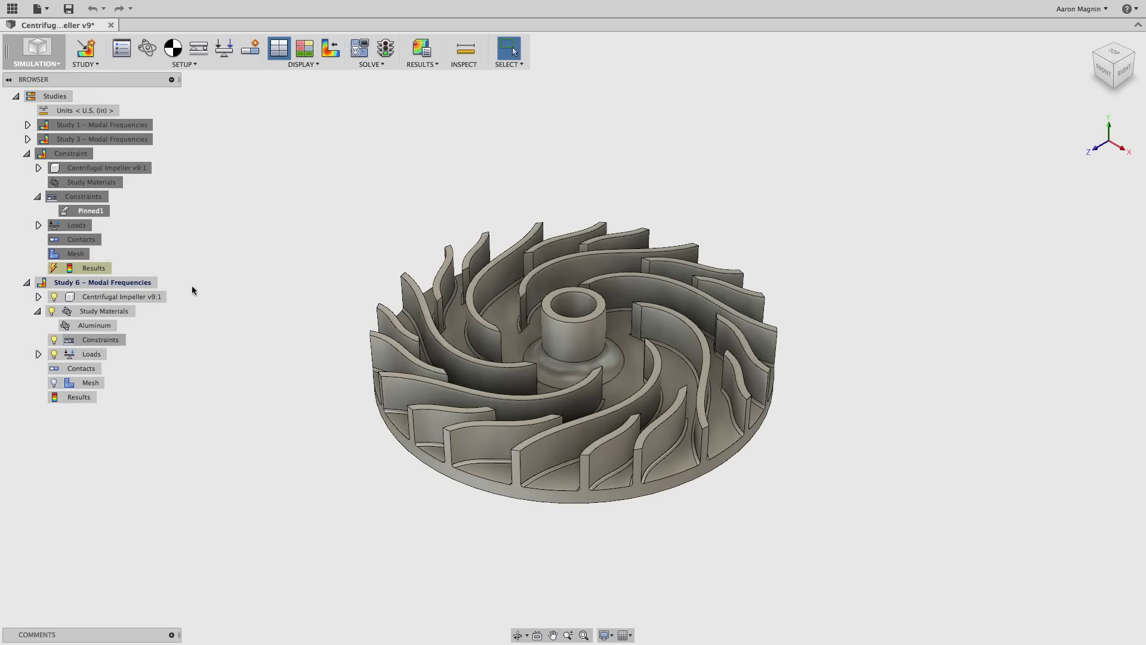